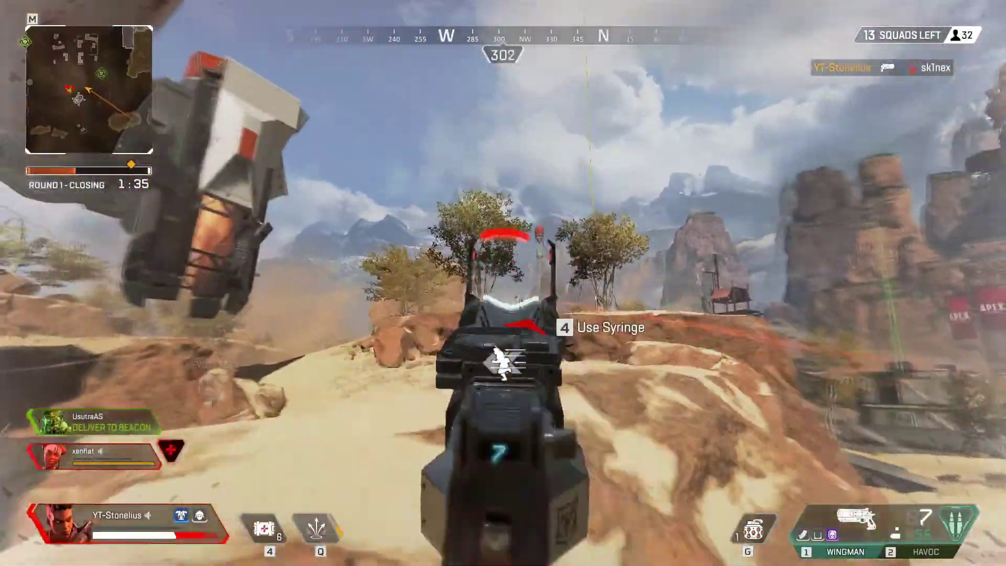
- Play the whole montage timeline through to its end, then return to the start
left_click(503, 283)
left_click(503, 283)
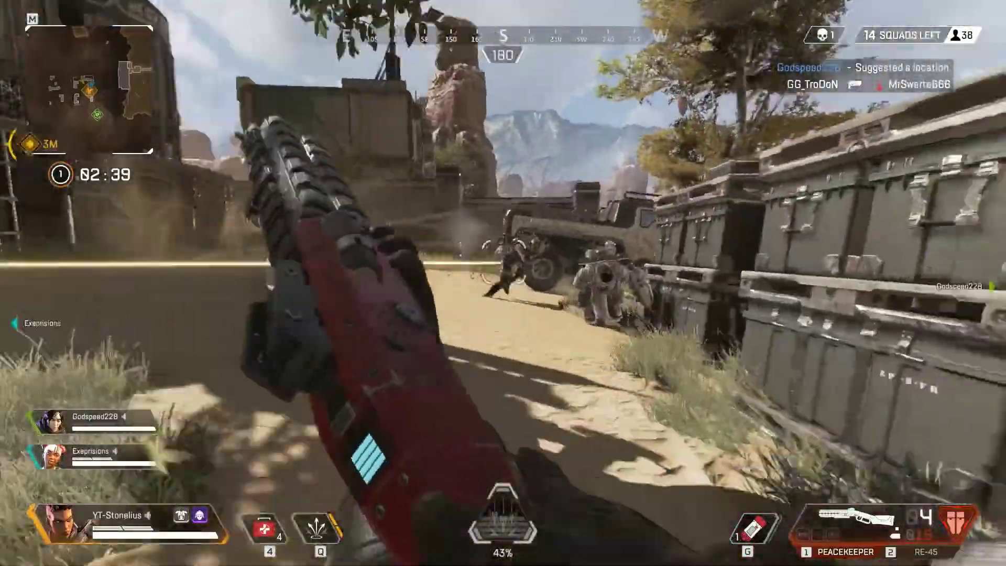
left_click(503, 283)
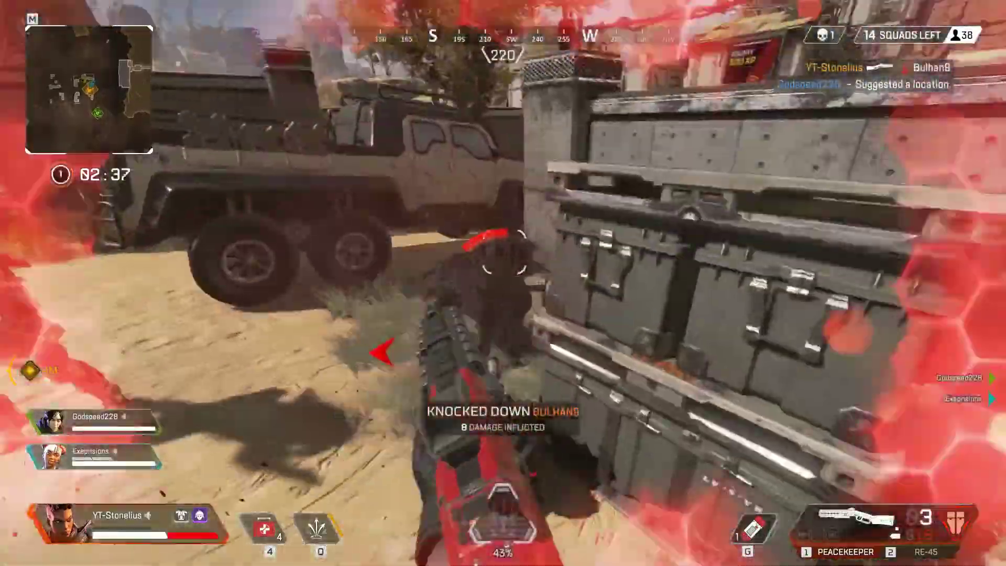
left_click(503, 283)
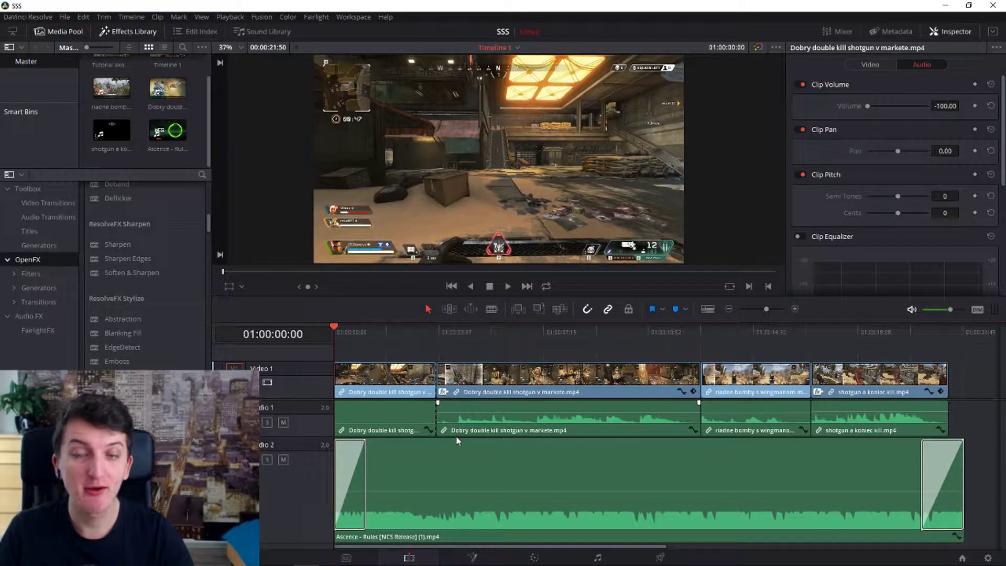
key("space")
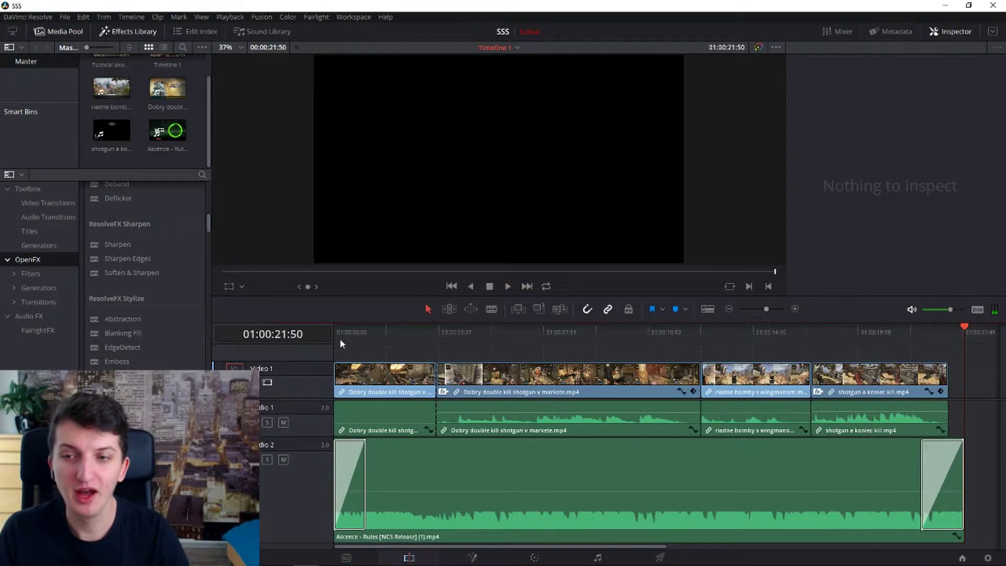
left_click(339, 337)
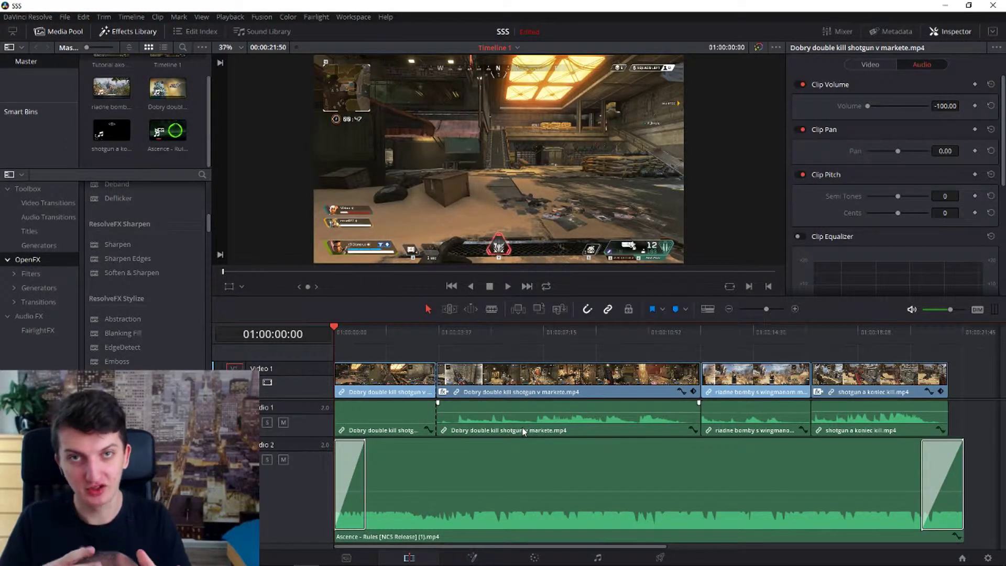
- Find the first gunshot in the shotgun double-kill clip at 01:00:04:42 and add a marker
left_click(439, 328)
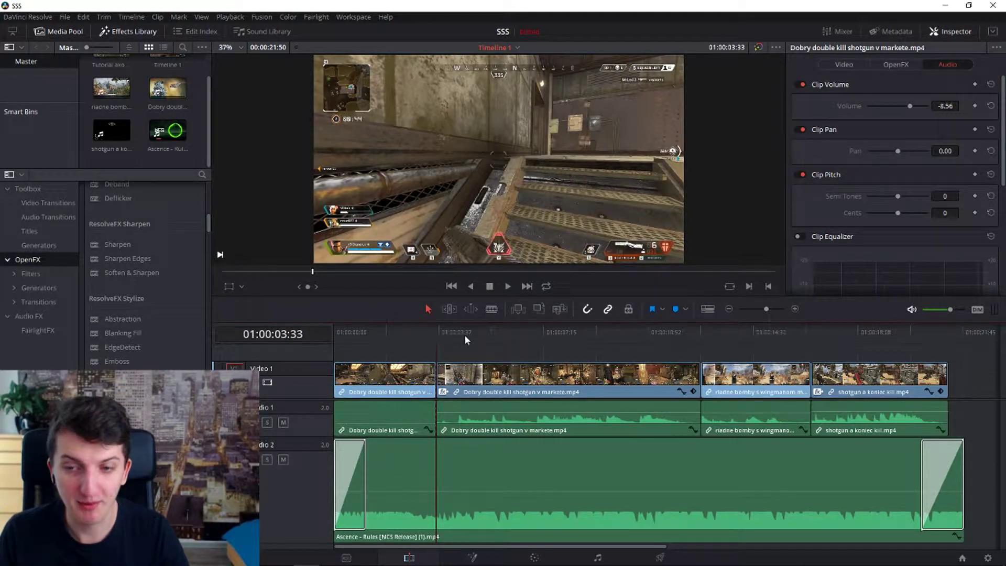
key("space")
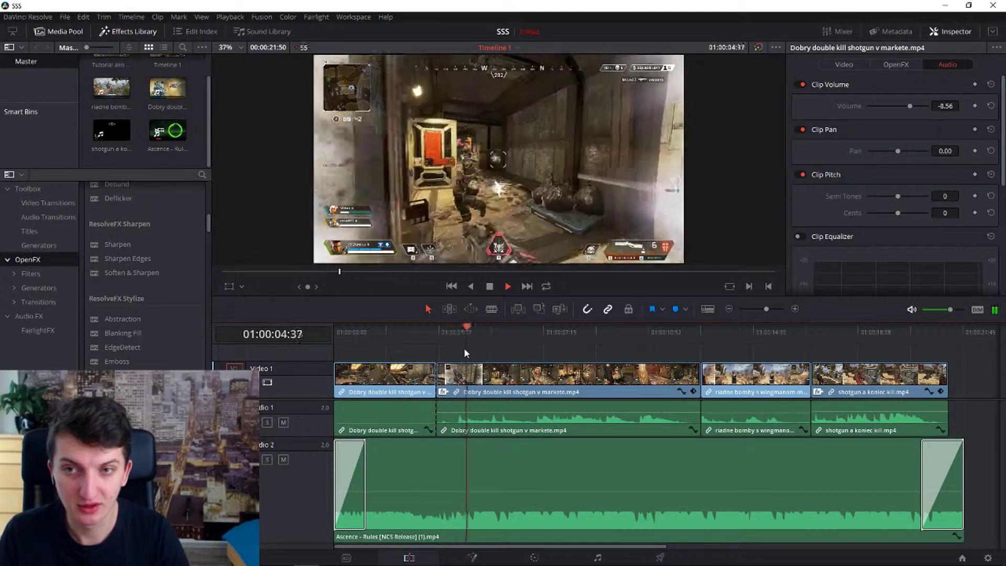
key("space")
left_click(469, 517)
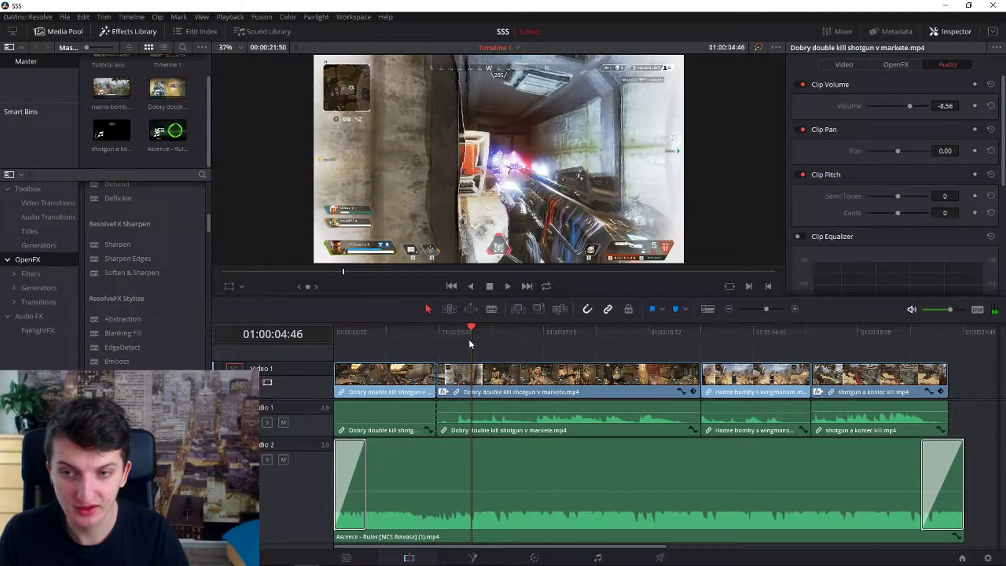
left_click(469, 343)
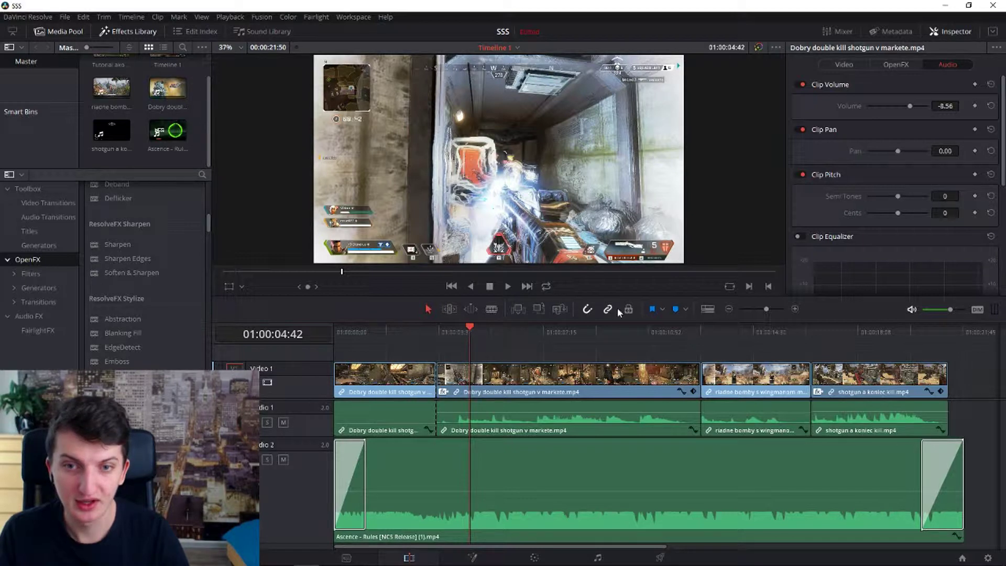
left_click(676, 310)
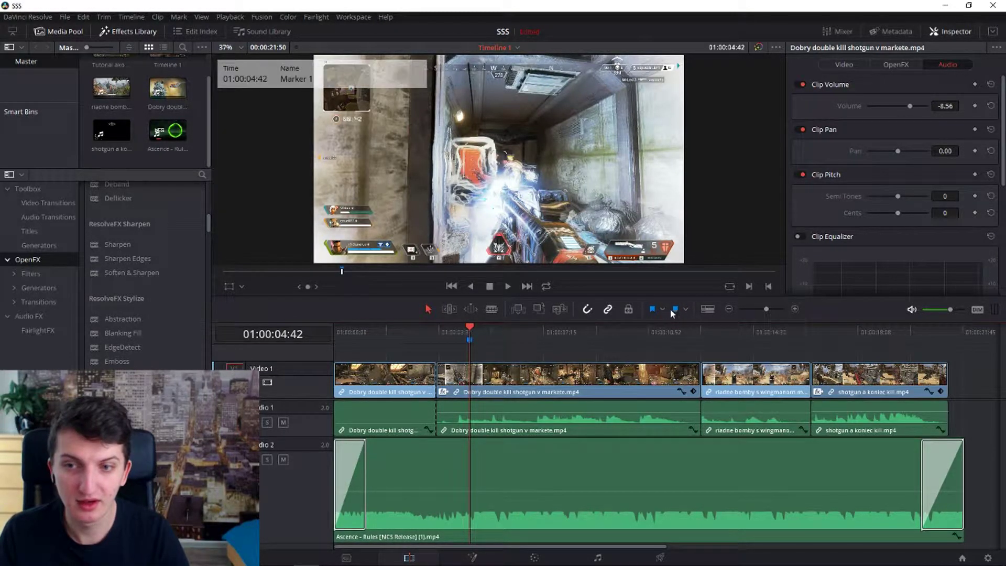
- Place Marker 1 at 01:00:04:42, clearing stray clip selections through the Edit menu
left_click(471, 384)
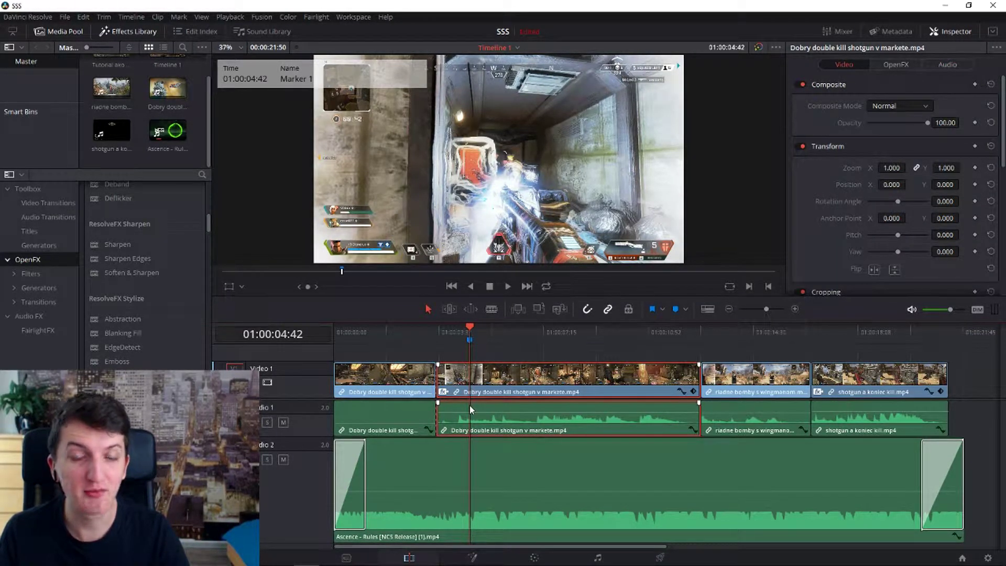
left_click(675, 309)
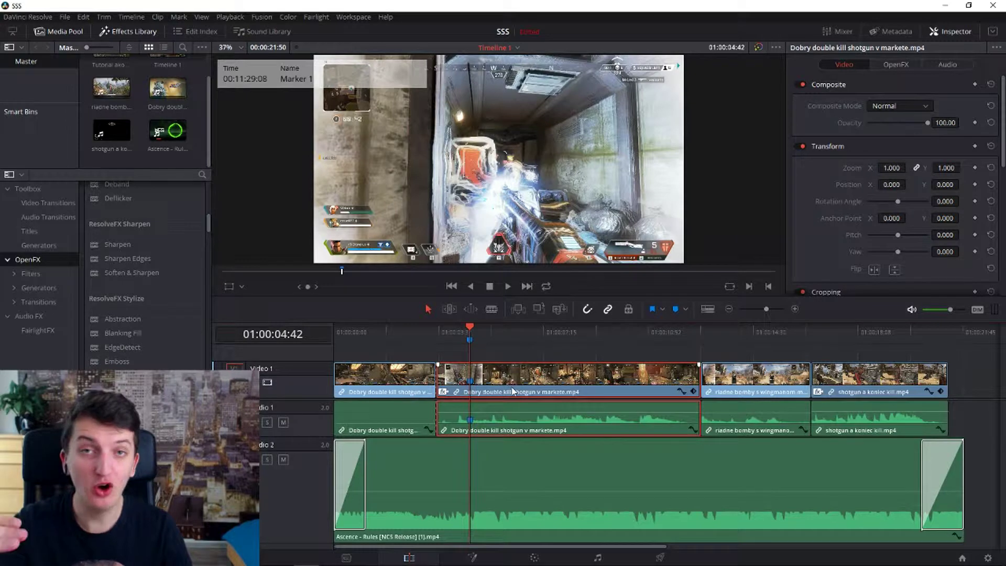
left_click(471, 474)
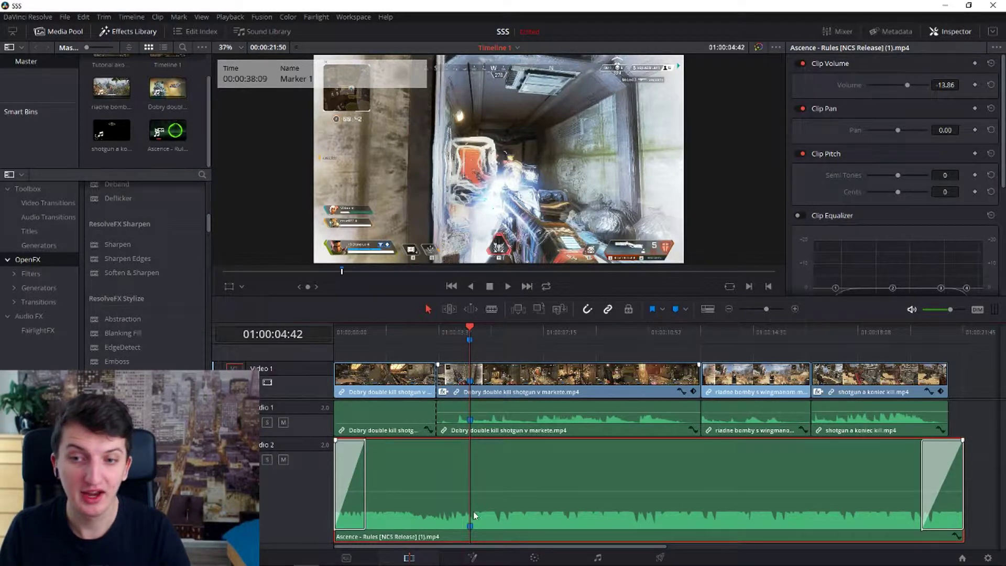
left_click(84, 16)
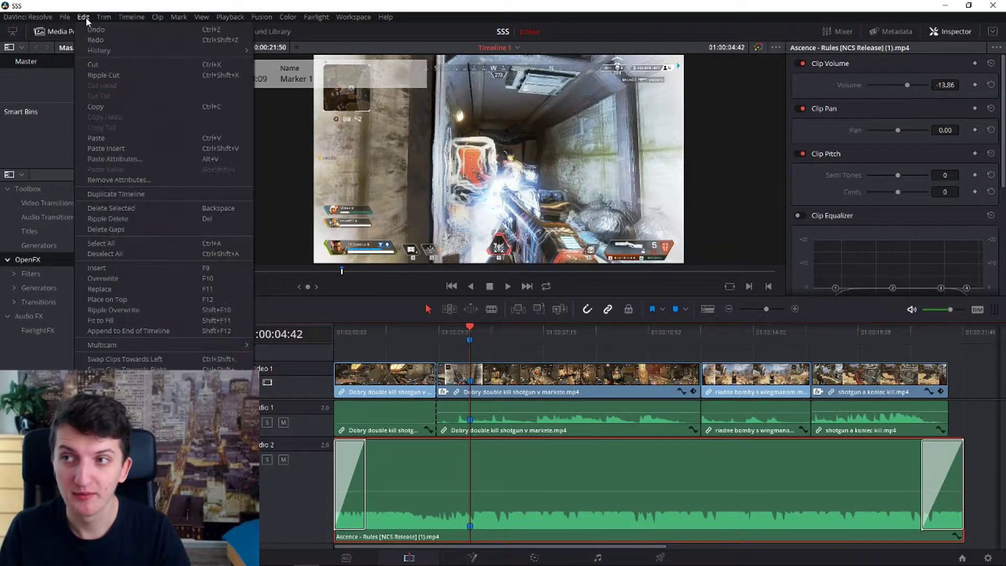
left_click(84, 17)
left_click(83, 17)
left_click(95, 31)
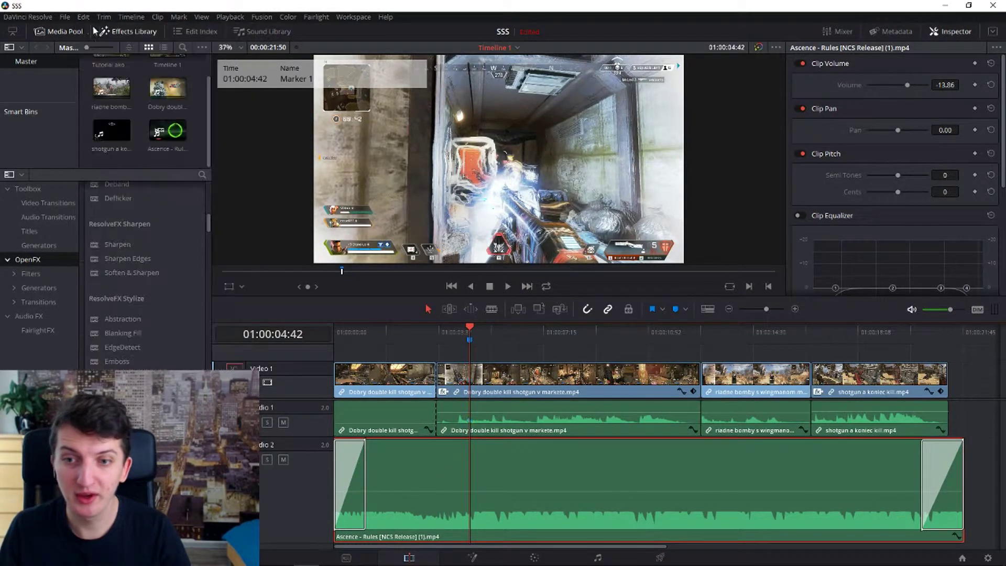
left_click(987, 357)
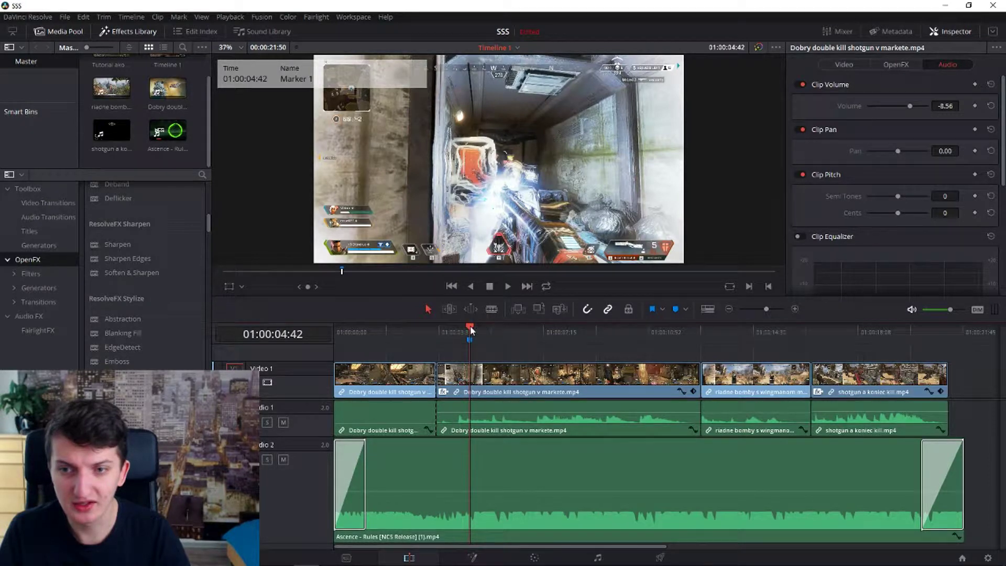
- Scrub to the second gunshot at 01:00:07:09 and add a timeline marker there
key("space")
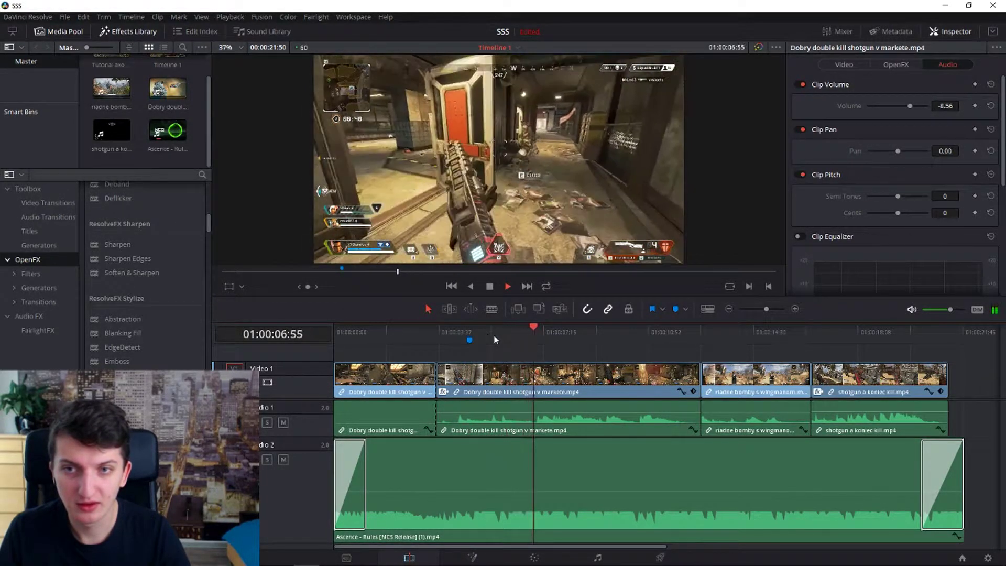
left_click(542, 336)
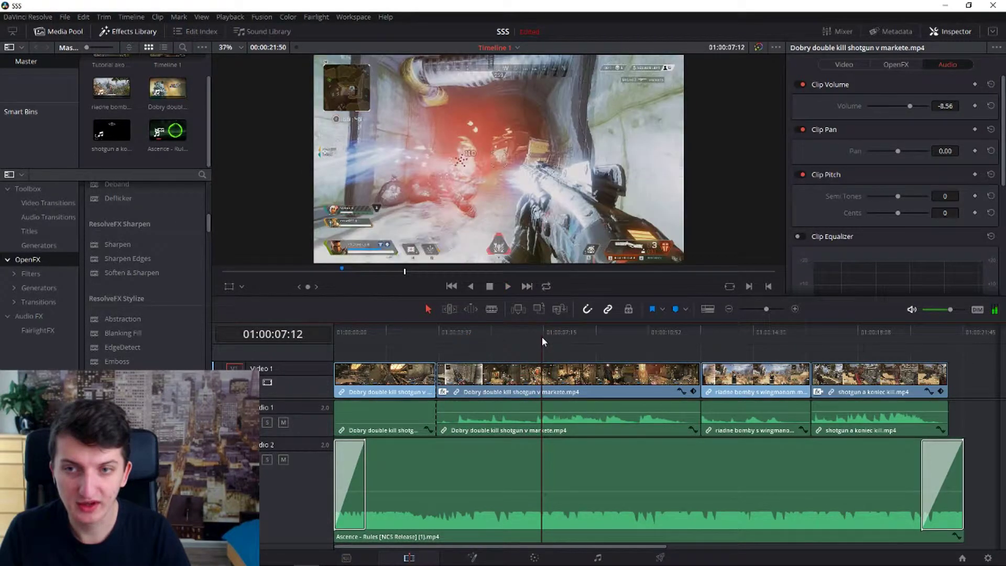
left_click(536, 336)
key("space")
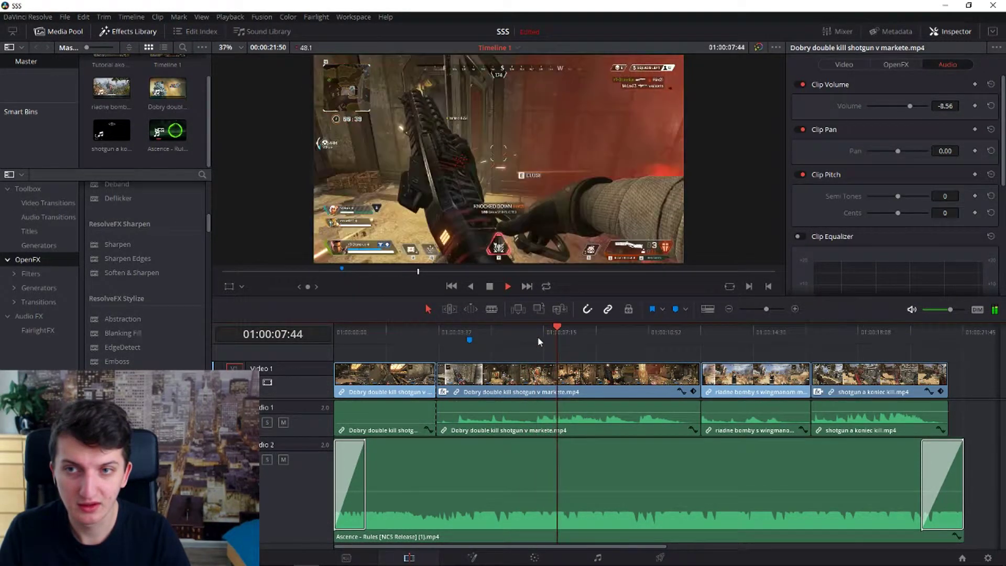
key("space")
left_click(550, 336)
left_click_drag(550, 335, 541, 328)
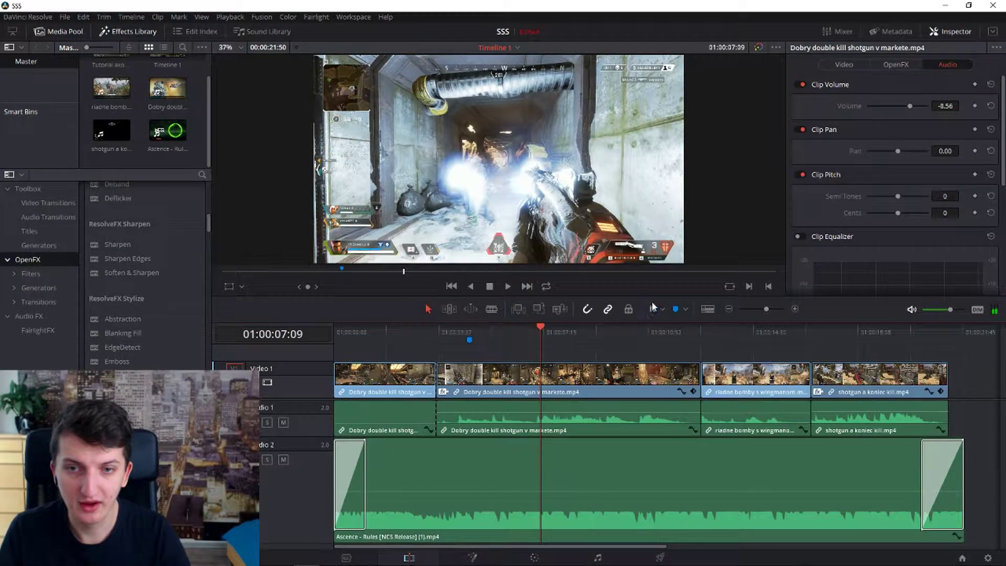
left_click(674, 310)
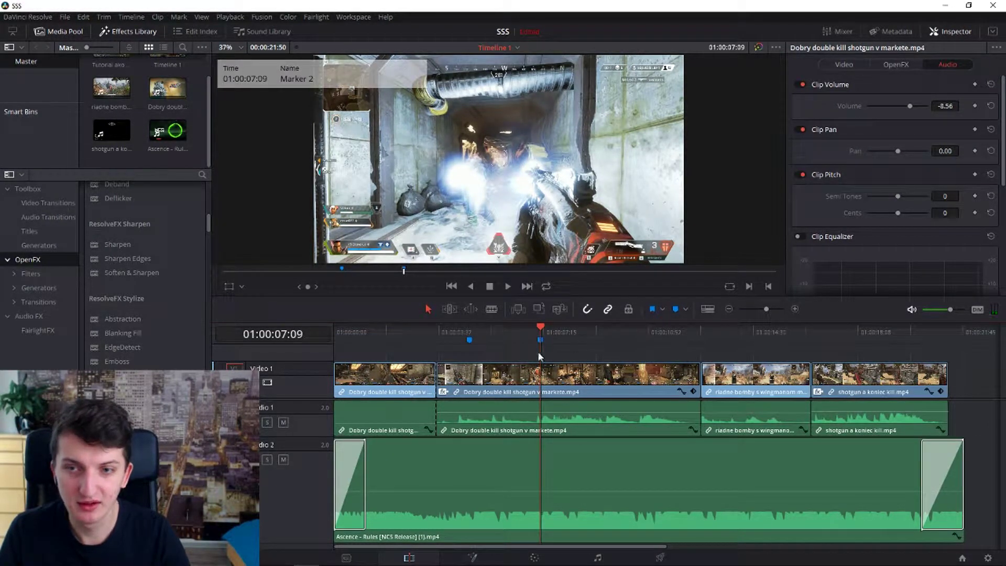
- Mark the third and fourth gunshots in the shotgun double-kill clip
left_click(550, 335)
key("space")
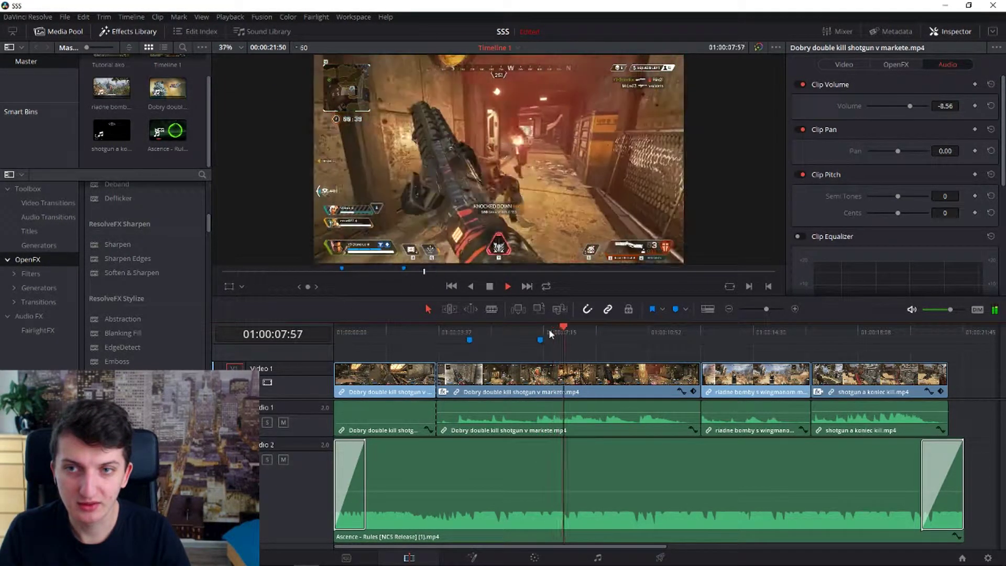
key("space")
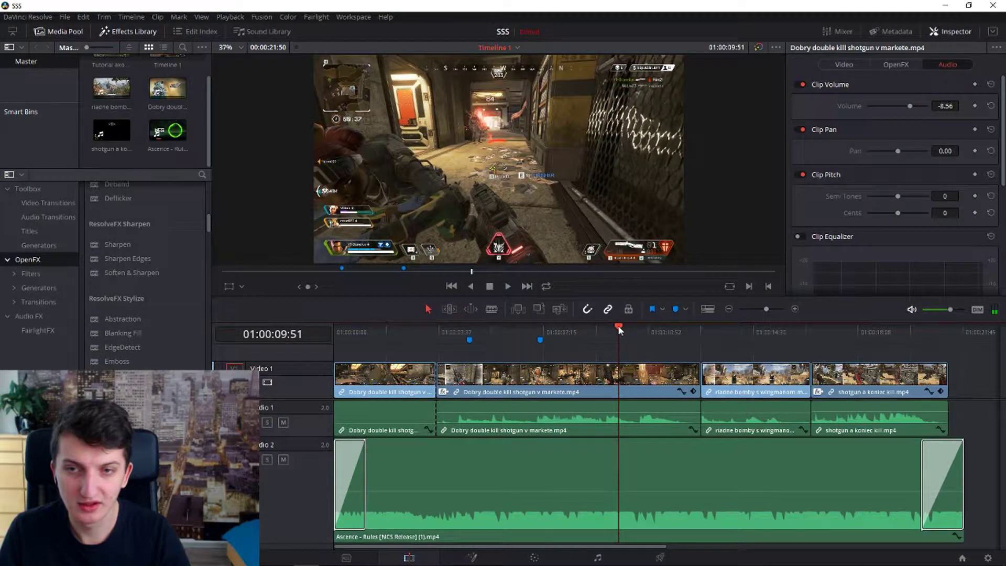
key("space")
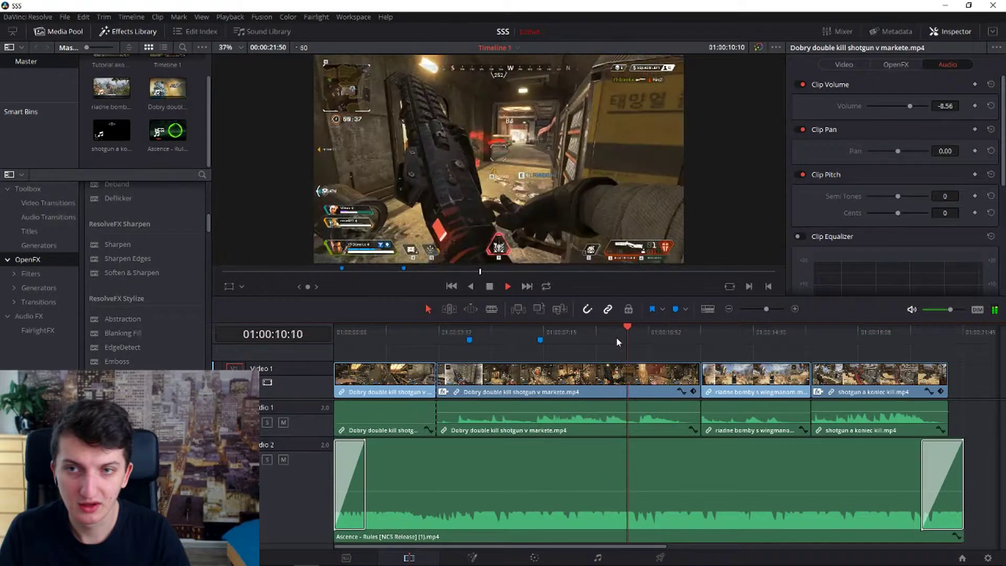
left_click(614, 336)
mouse_move(612, 336)
left_mouse_down()
mouse_move(624, 338)
mouse_move(609, 335)
left_mouse_up()
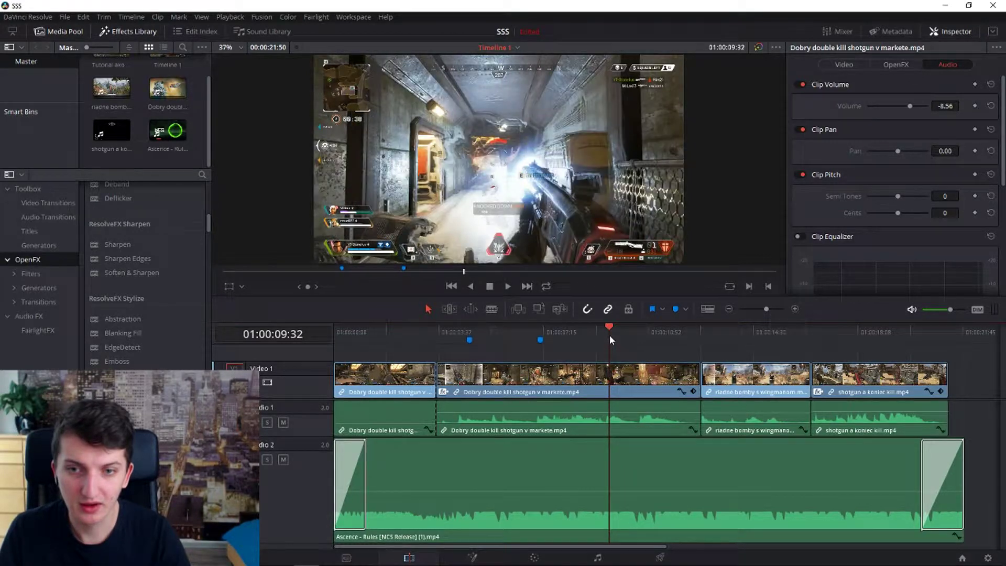
left_click(675, 310)
left_click_drag(621, 334, 645, 339)
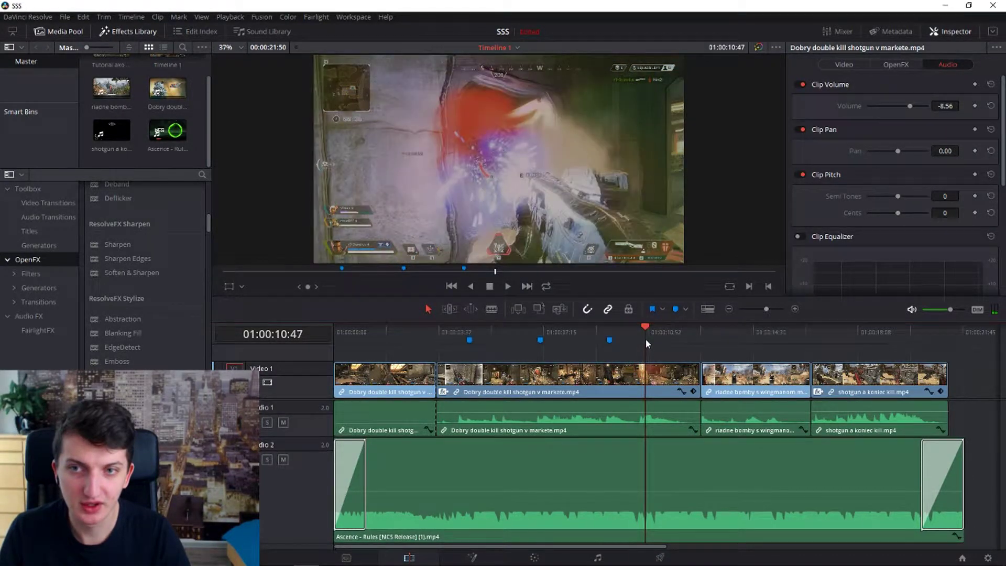
left_click(676, 310)
- Find the gunshot in the wingman clip and mark it at 01:00:14:33
left_click(703, 335)
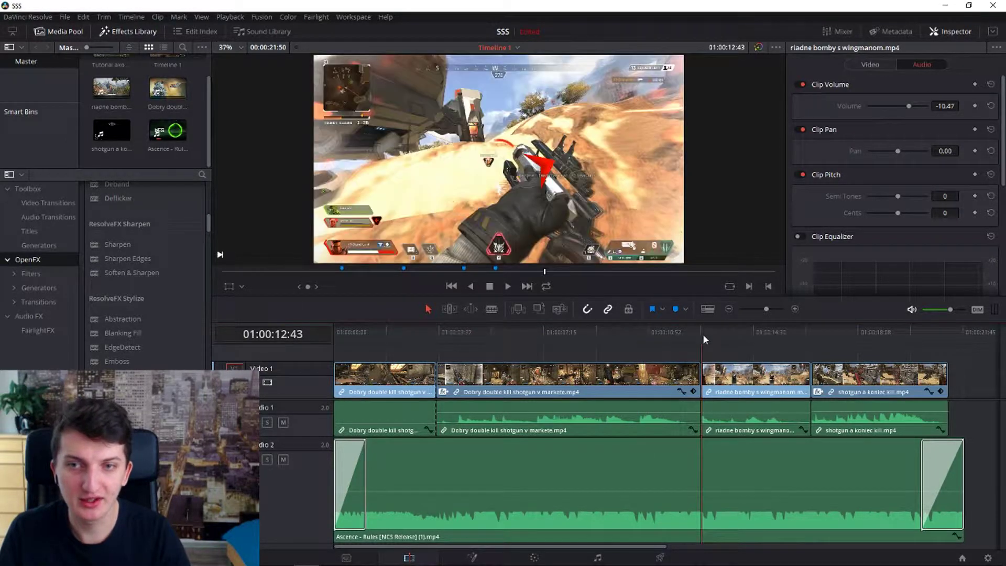
key("space")
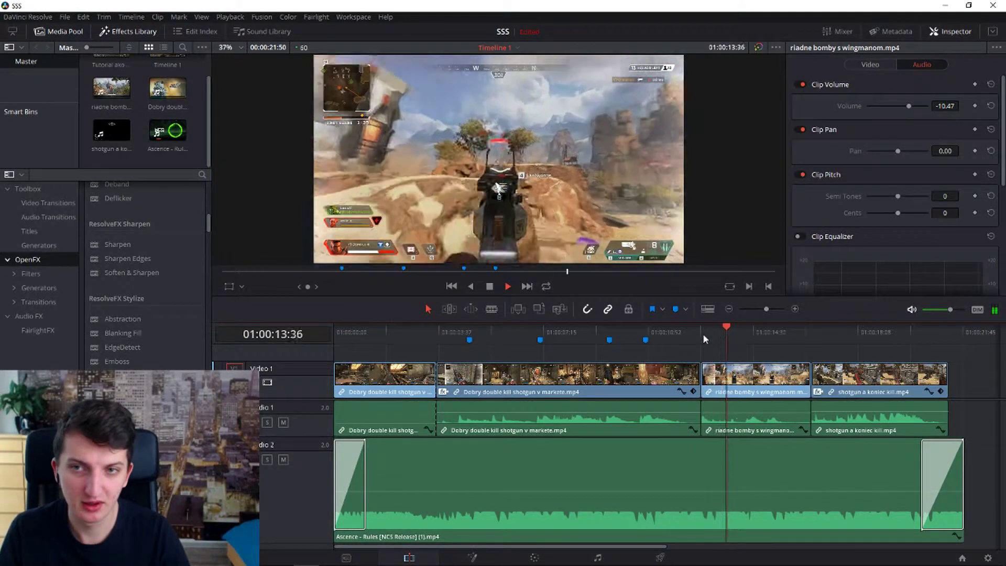
key("space")
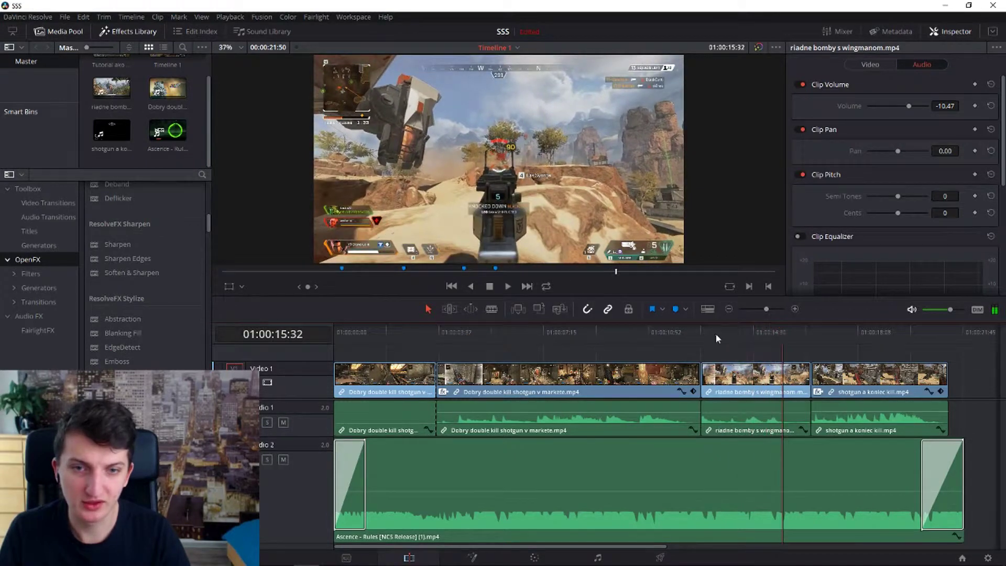
left_click(735, 336)
key("space")
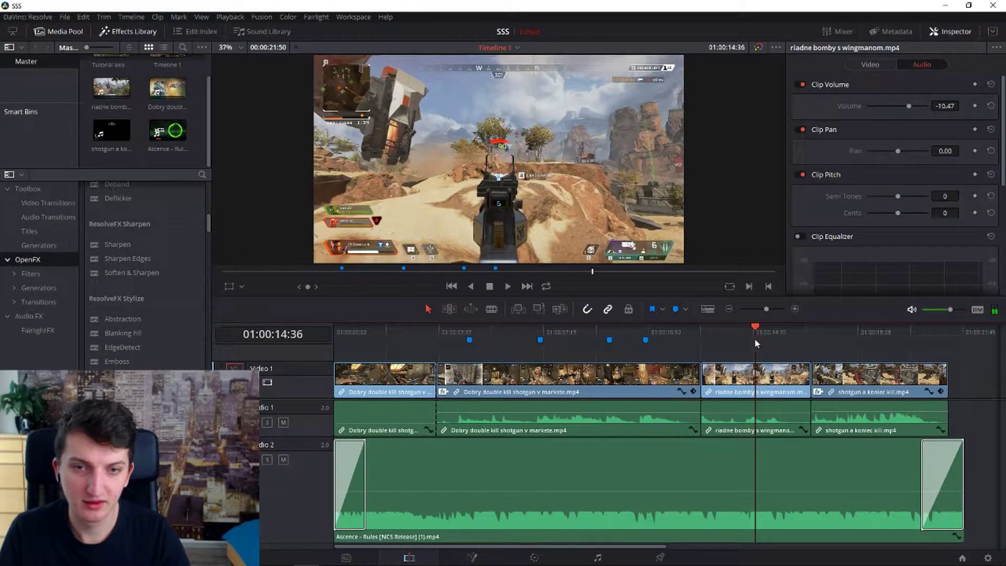
left_click(755, 338)
left_click(652, 308)
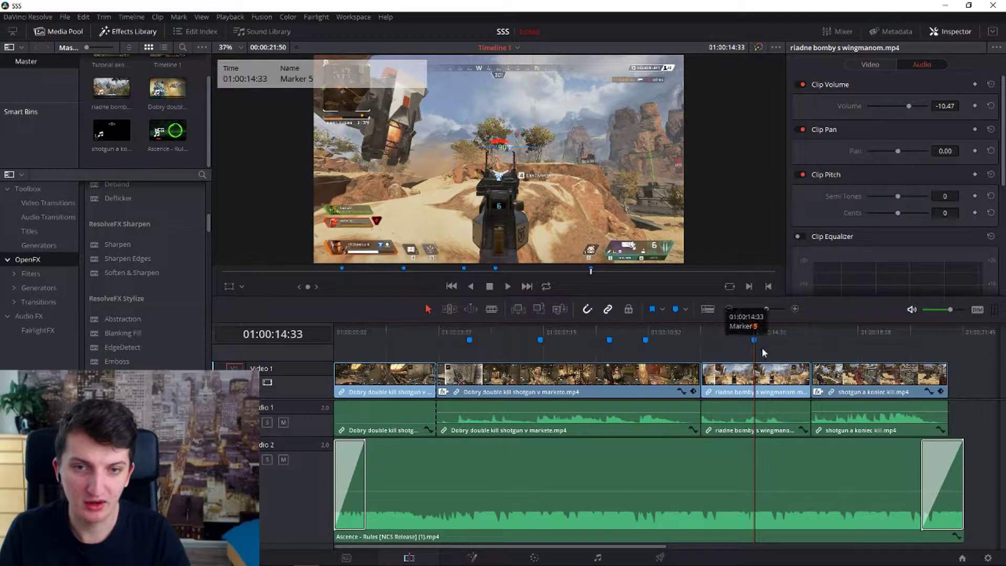
- Scrub to the next gunshot and mark it at 01:00:15:17
key("space")
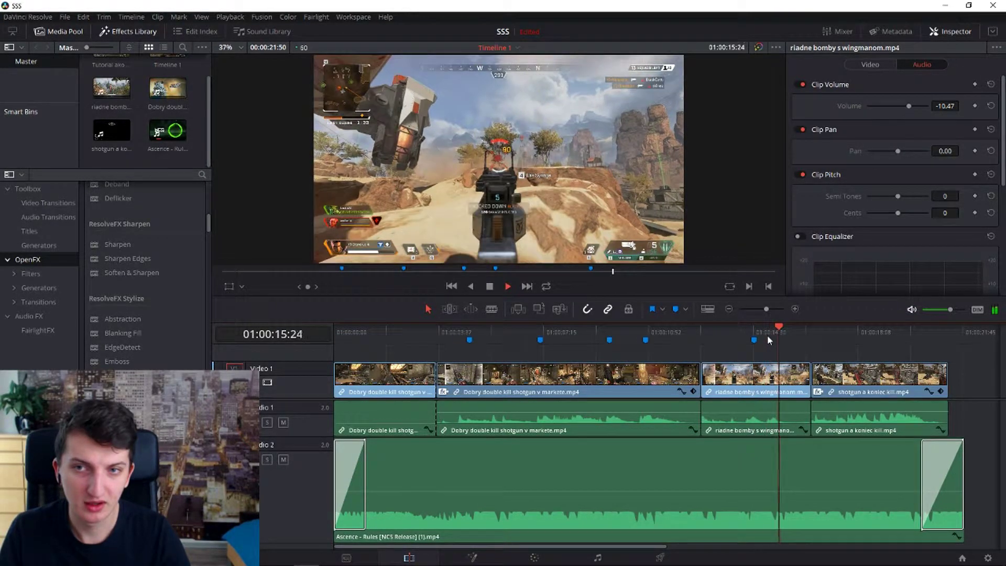
left_click(772, 335)
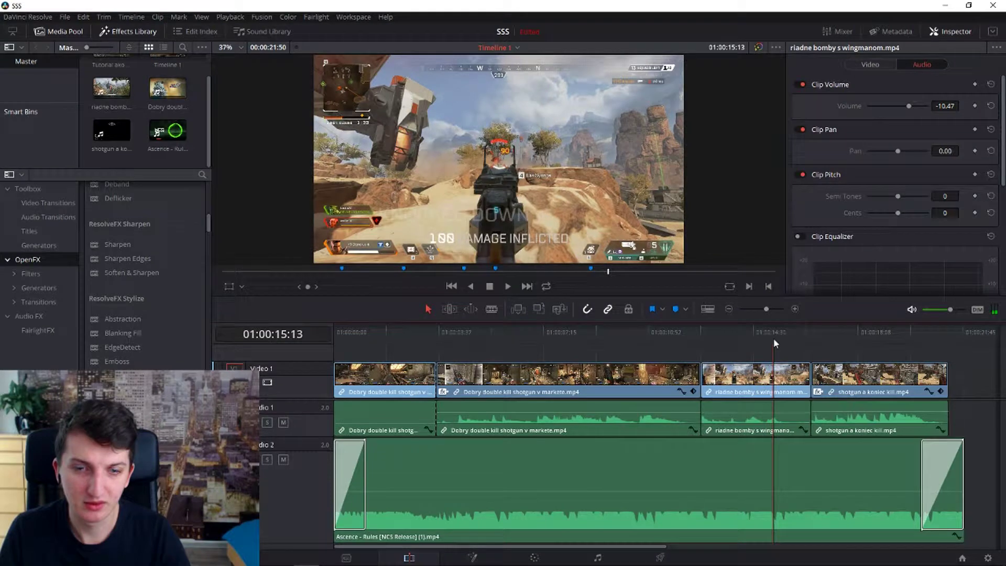
left_click_drag(775, 343, 775, 337)
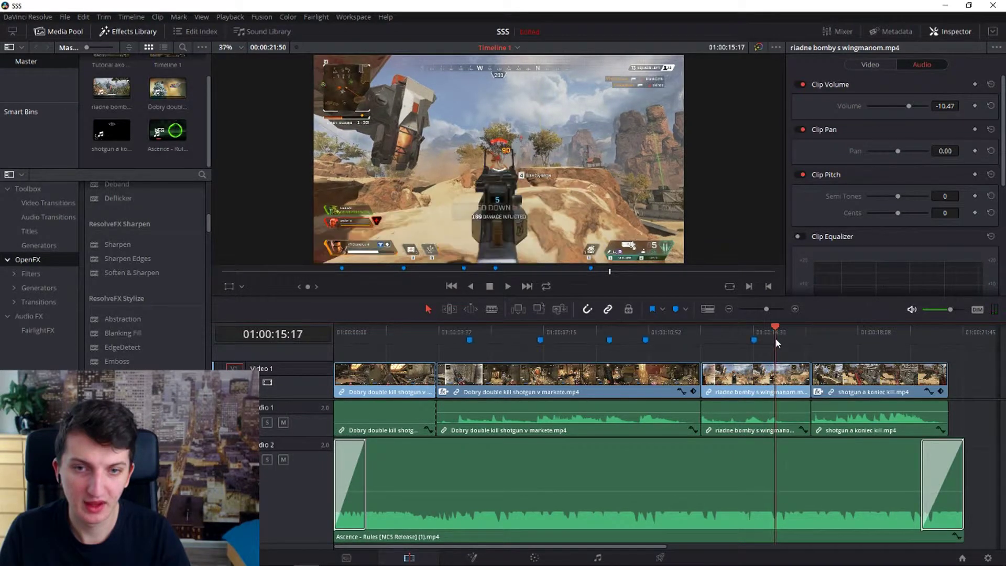
left_click(676, 309)
- Play the shotgun clip and mark its final gunshot at 01:00:19:30
key("Down")
key("space")
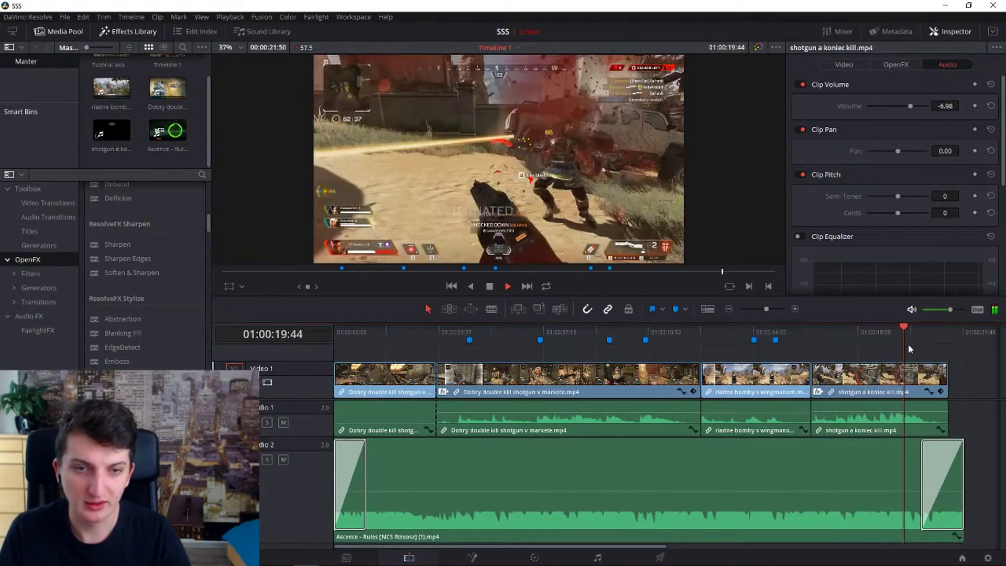
left_click_drag(907, 344, 891, 338)
key("Right")
key("Right")
key("Right")
key("Right")
key("Right")
key("Right")
key("Right")
key("Right")
key("Right")
key("Right")
key("Right")
key("Right")
key("Right")
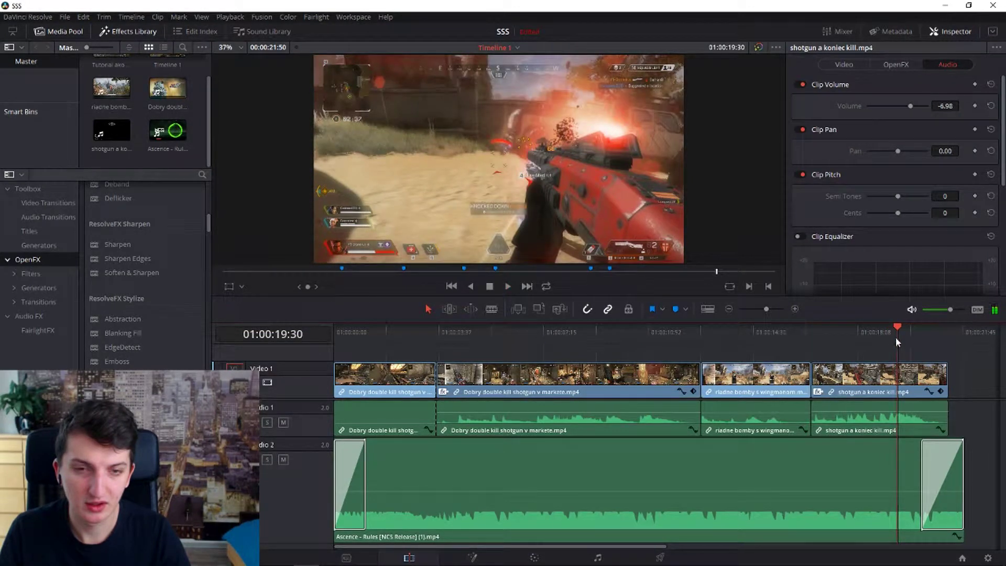
left_click(677, 309)
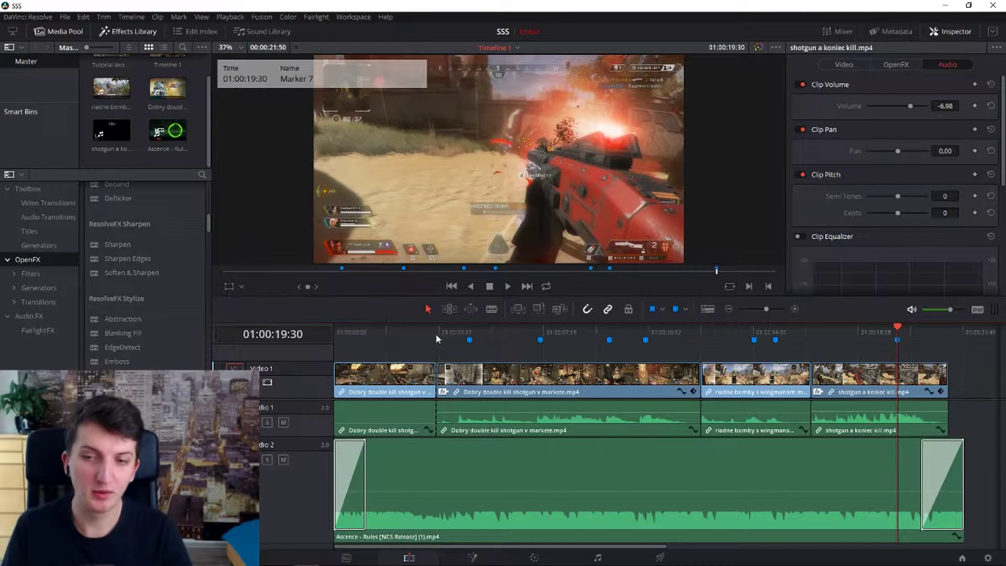
- At Marker 1, keyframe the clip's Transform Zoom to 1.230 in the Inspector
left_click(470, 333)
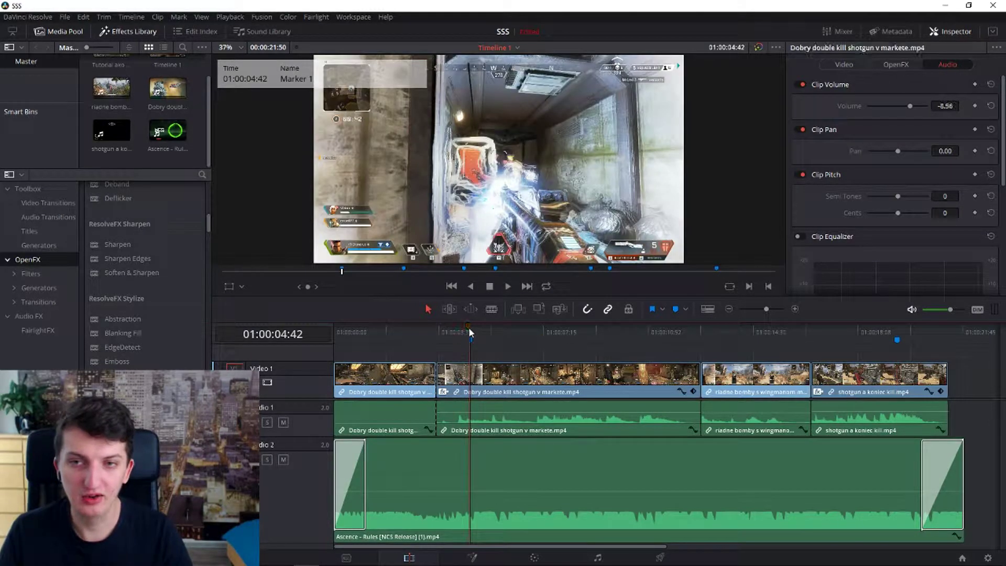
left_click(469, 327)
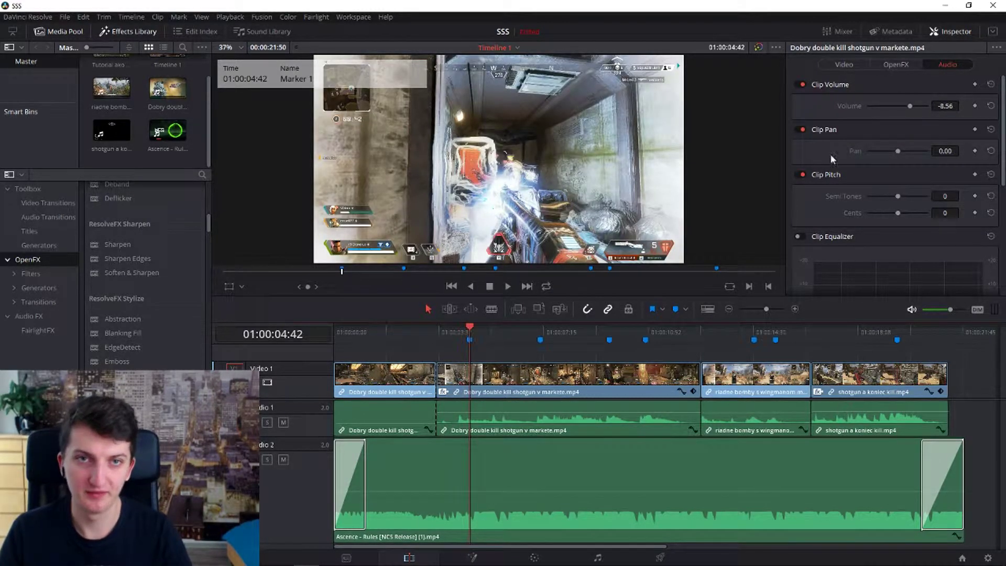
left_click(842, 66)
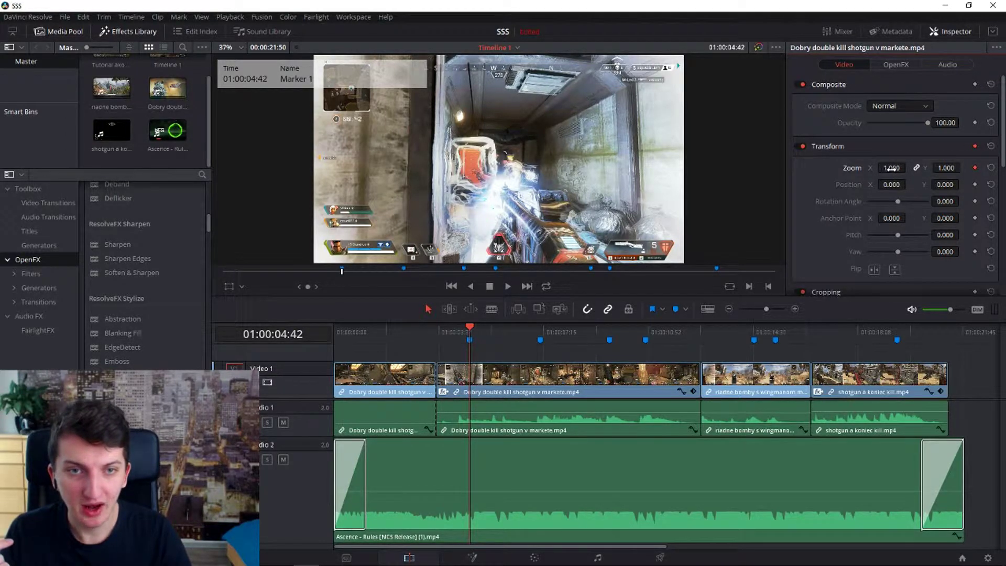
left_click_drag(891, 168, 910, 167)
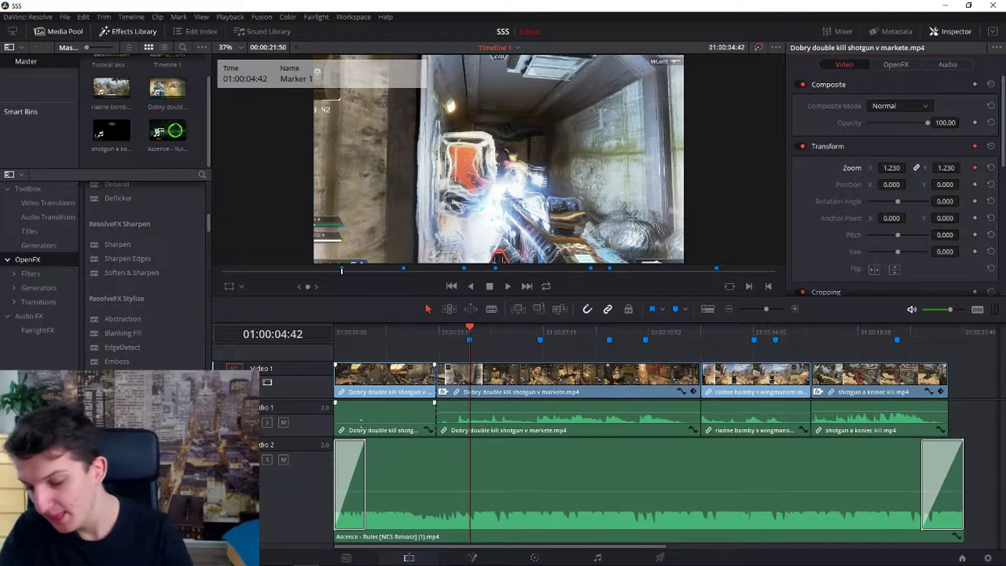
- Add Zoom 1.000 keyframes a few frames after and before the shot
key("Right")
key("Right")
key("Right")
key("Right")
key("Right")
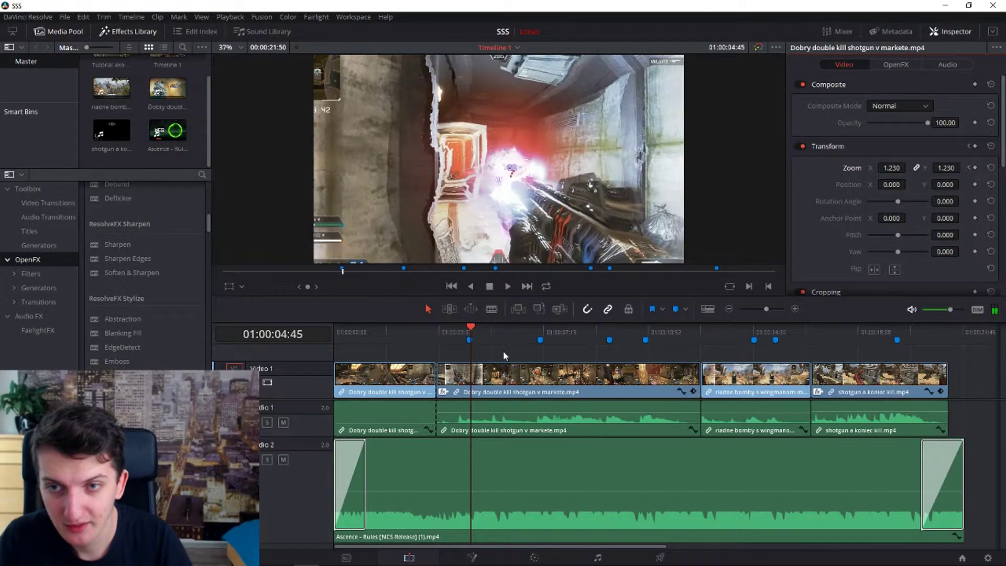
key("Right")
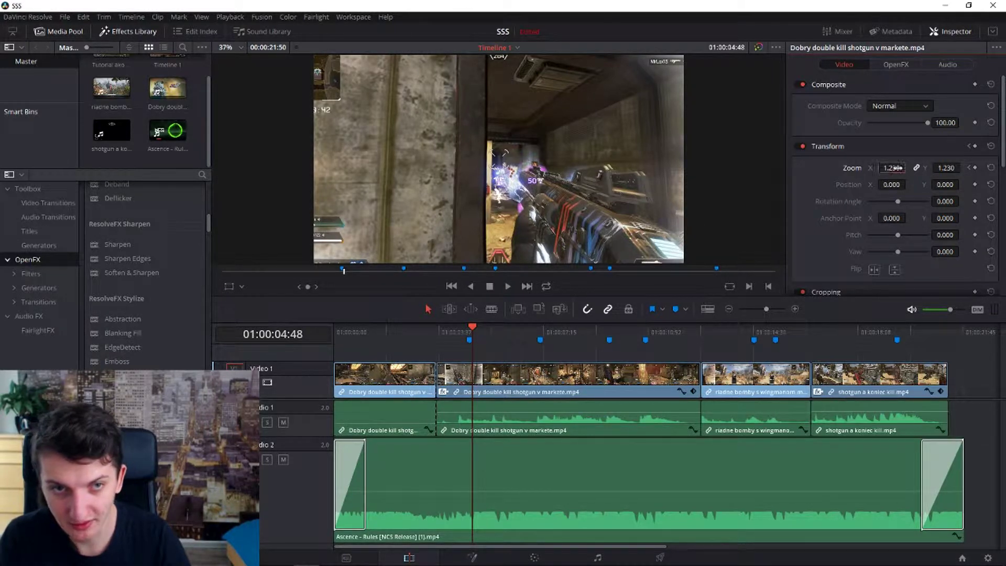
type("1")
key("Return")
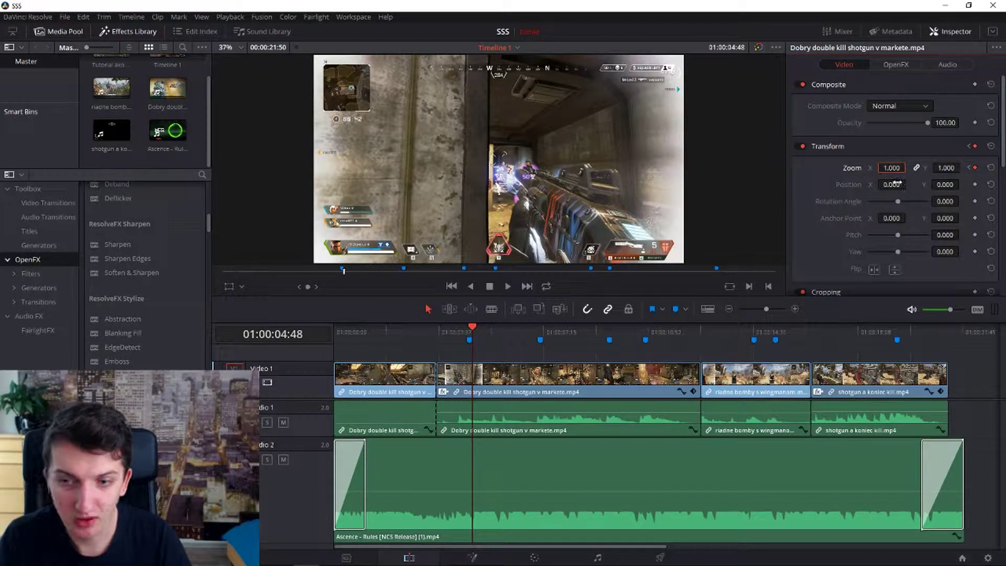
key("Left")
key("Left")
key("Left")
key("Left")
key("Left")
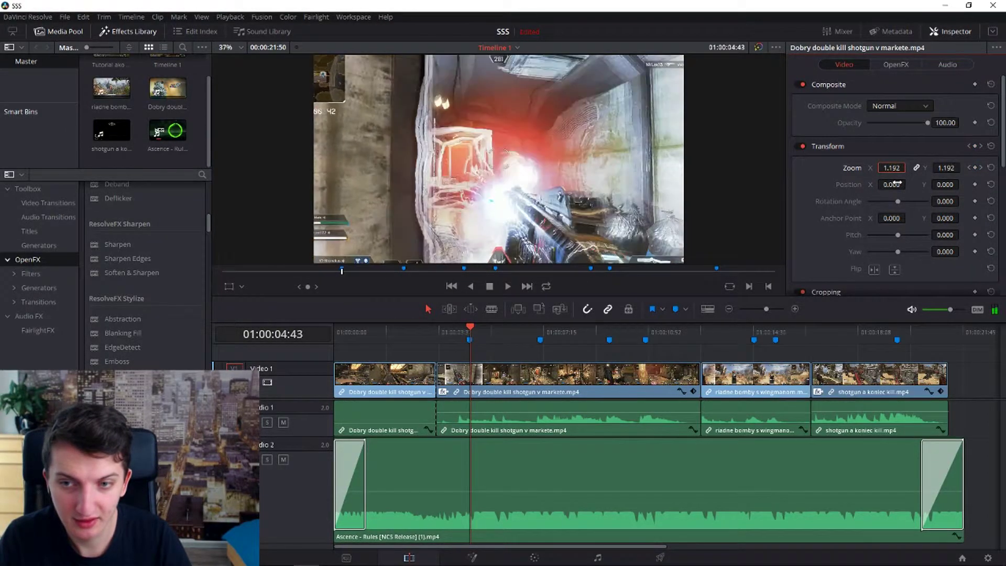
key("Left")
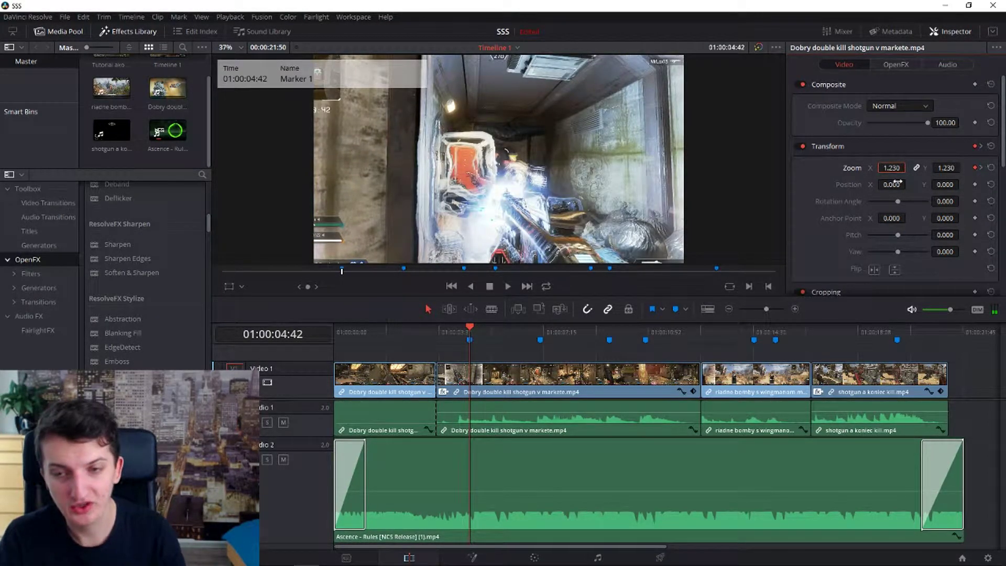
key("Left")
key("Left")
key("Left")
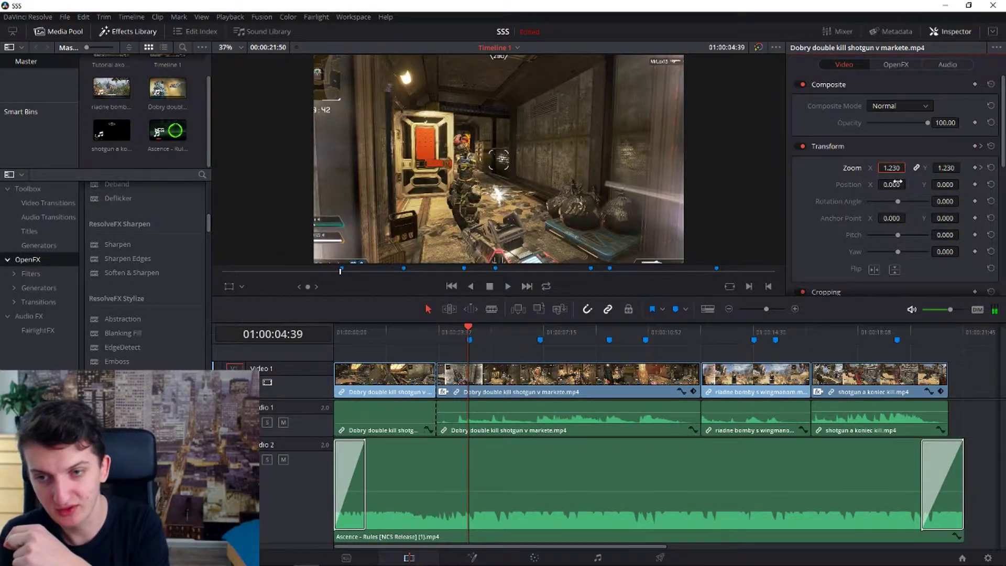
key("Left")
key("Left")
key("Left")
key("Left")
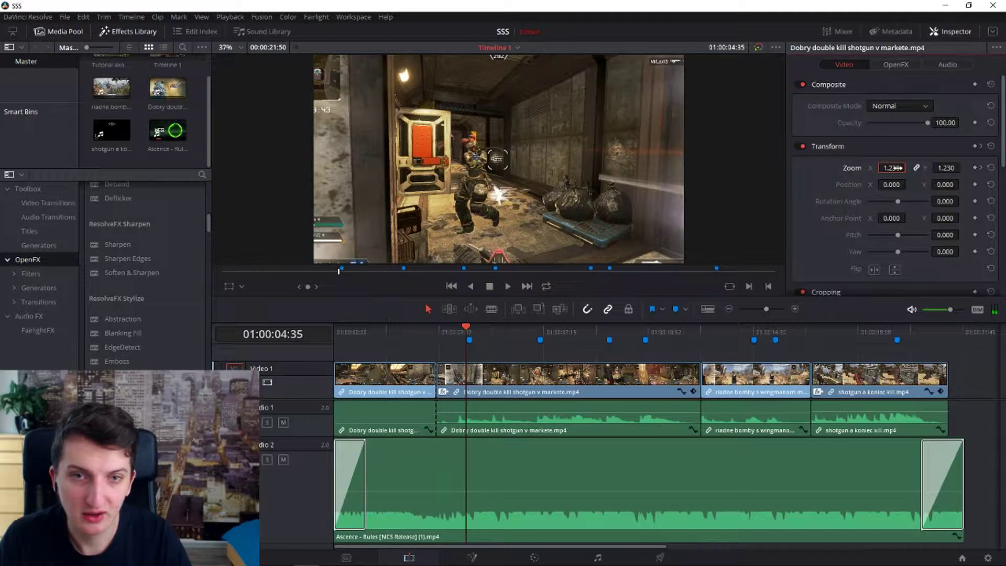
key("Tab")
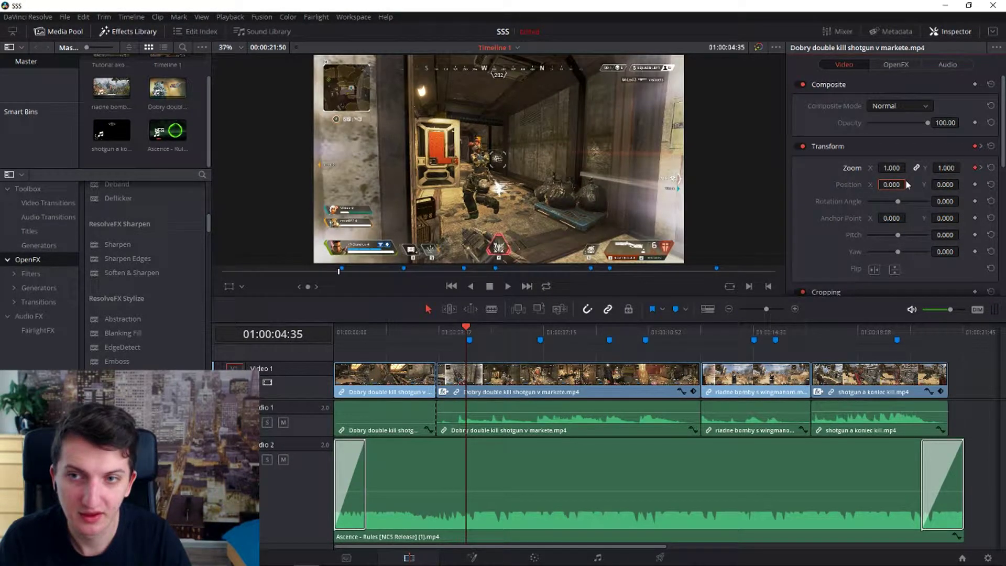
left_click(459, 328)
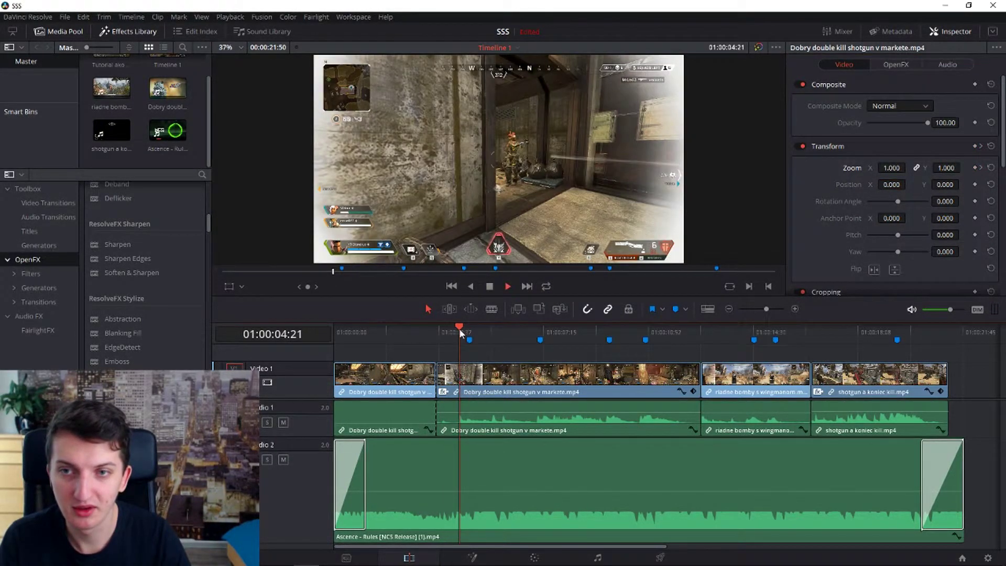
key("space")
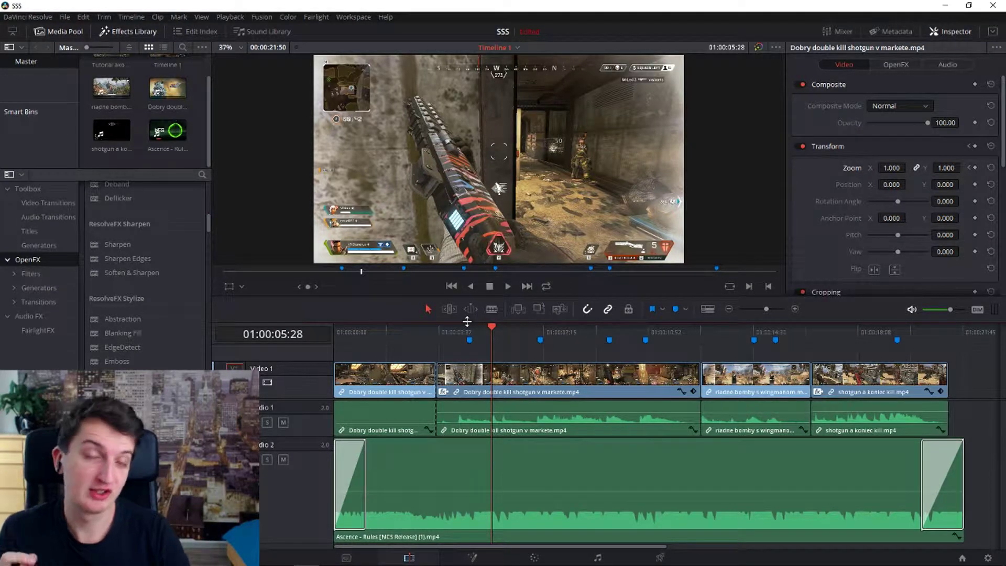
left_click(680, 392)
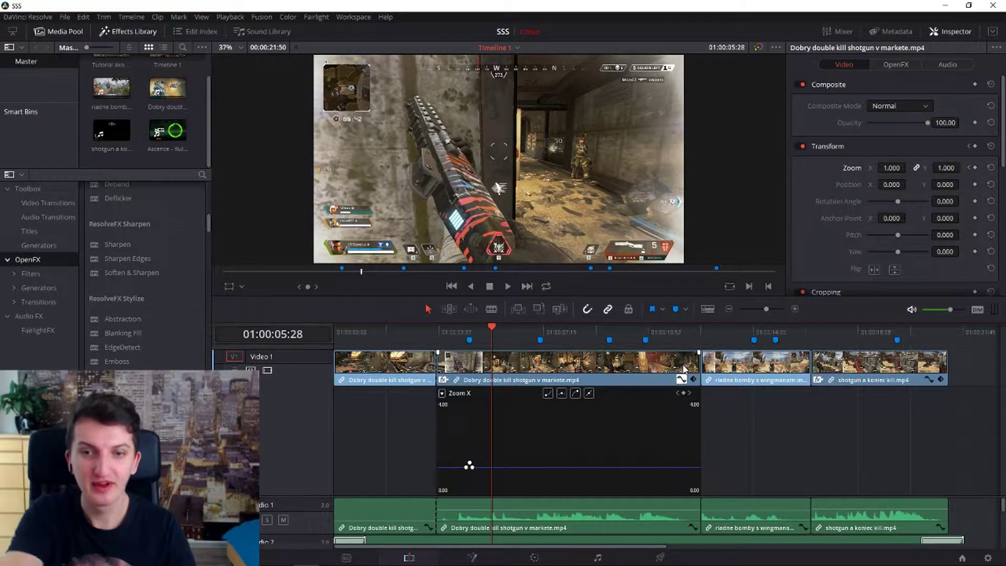
- Show the riadne bomby s wingmanom clip's retime curve, then add a Zoom X keyframe at 01:00:04:35
right_click(605, 363)
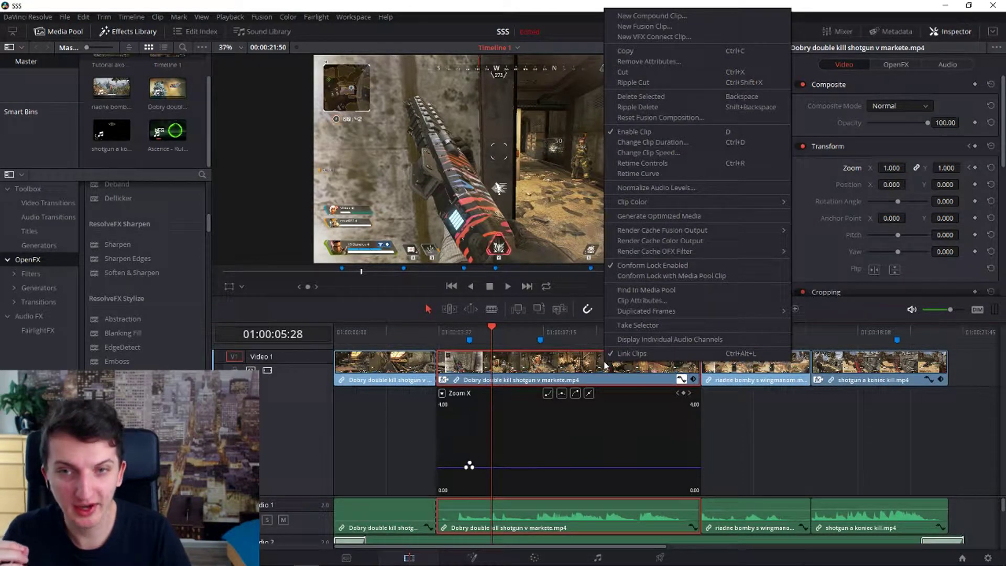
left_click(687, 175)
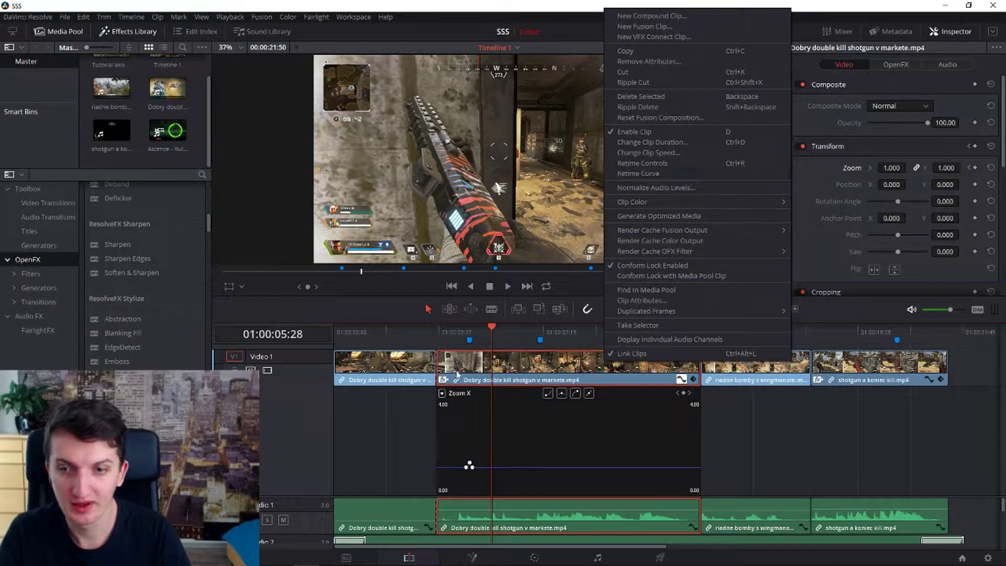
left_click(539, 359)
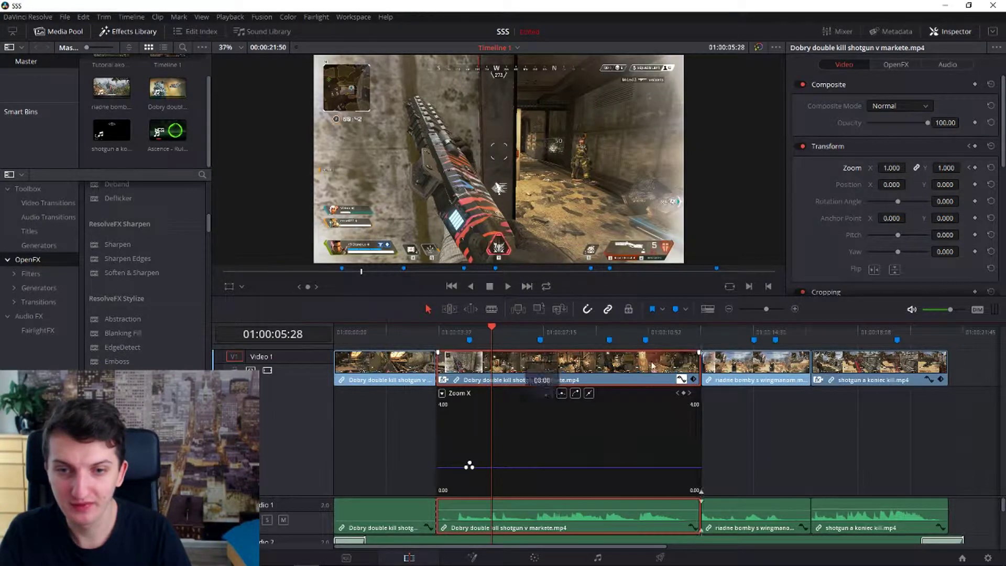
left_click(718, 362)
right_click(733, 362)
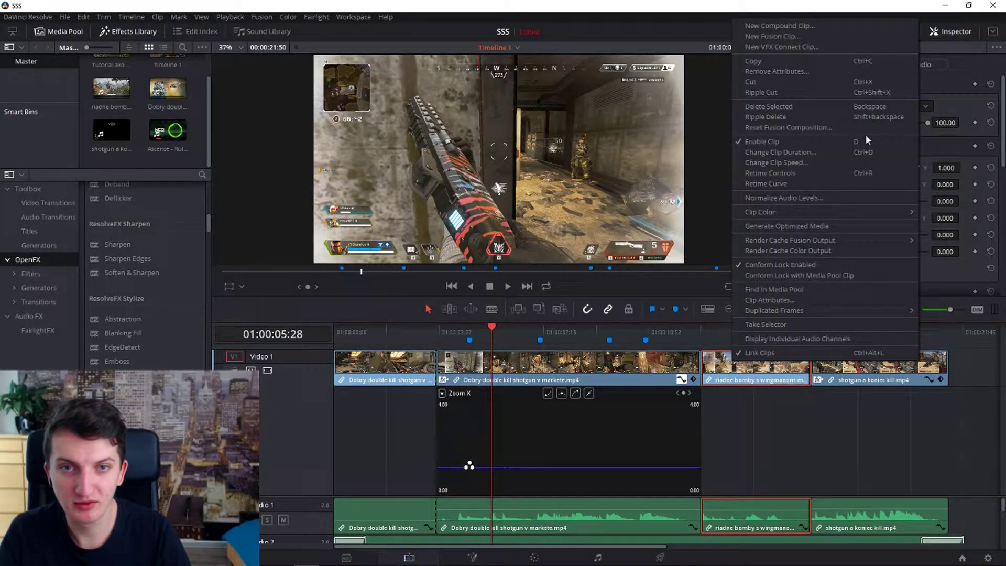
left_click(784, 184)
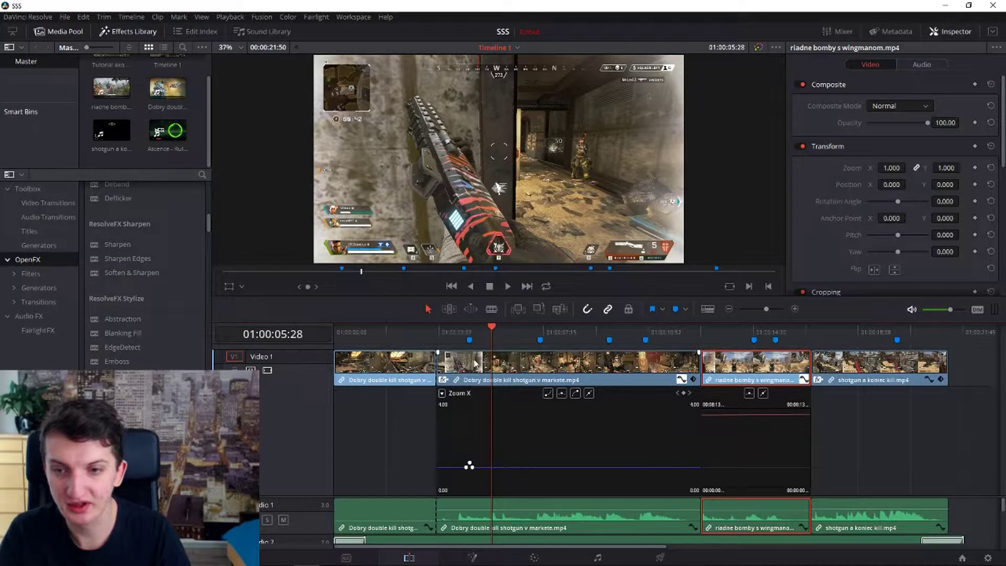
left_click(467, 338)
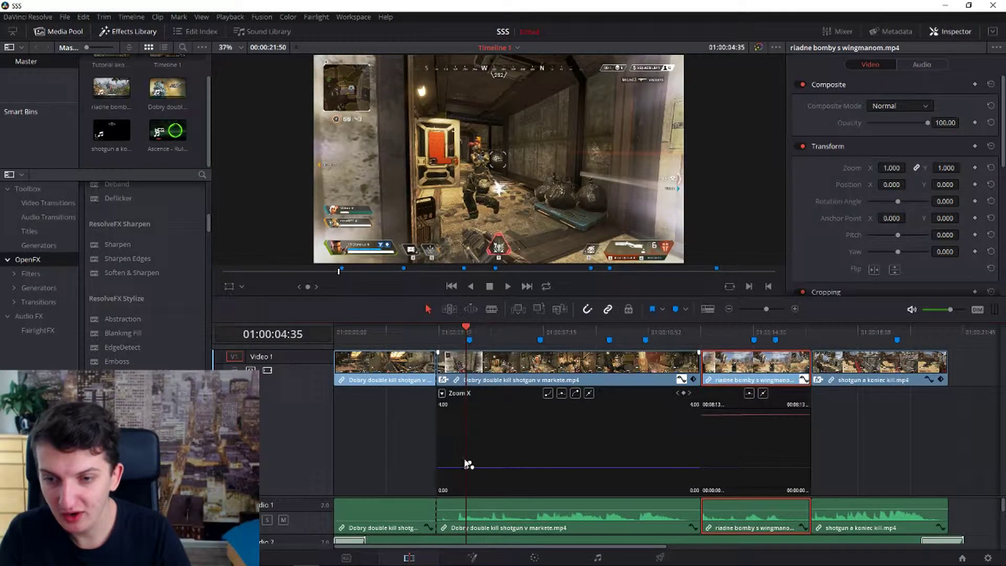
left_click(464, 464)
- Add a Zoom X keyframe at Marker 2, nudge it slightly earlier, and play it back
left_click_drag(478, 470, 454, 456)
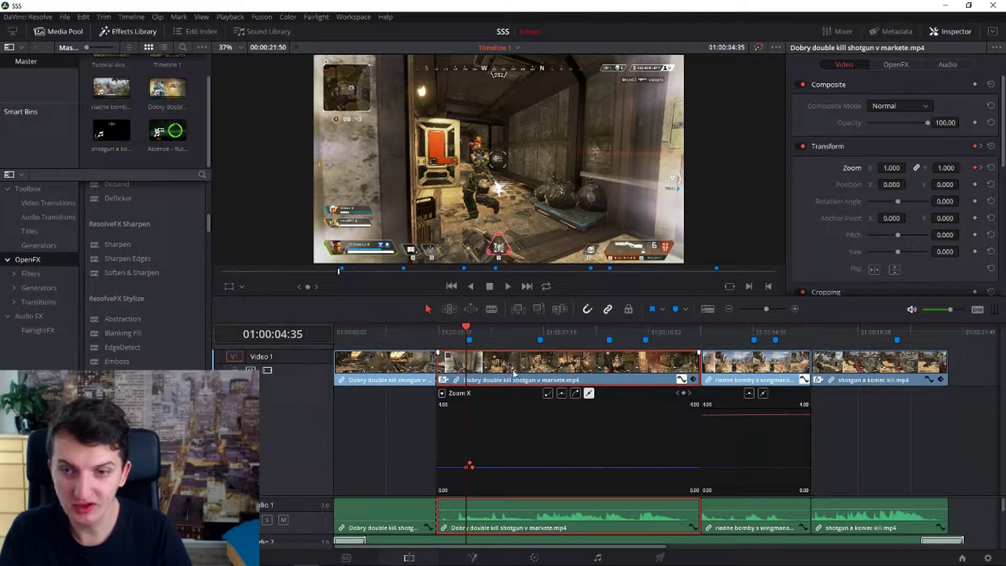
left_click(539, 327)
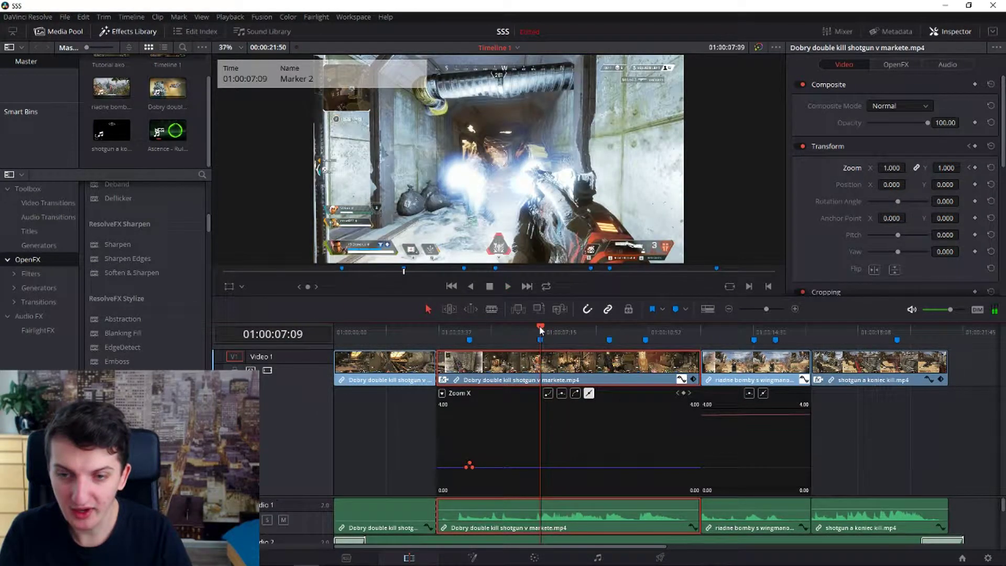
mouse_move(543, 464)
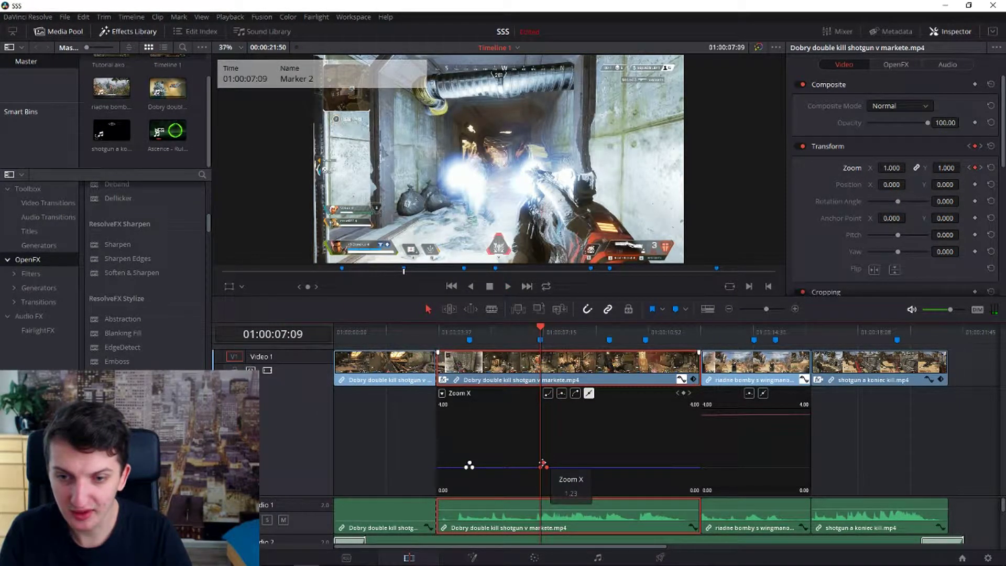
left_click_drag(543, 464, 541, 464)
left_click(522, 438)
left_click(534, 338)
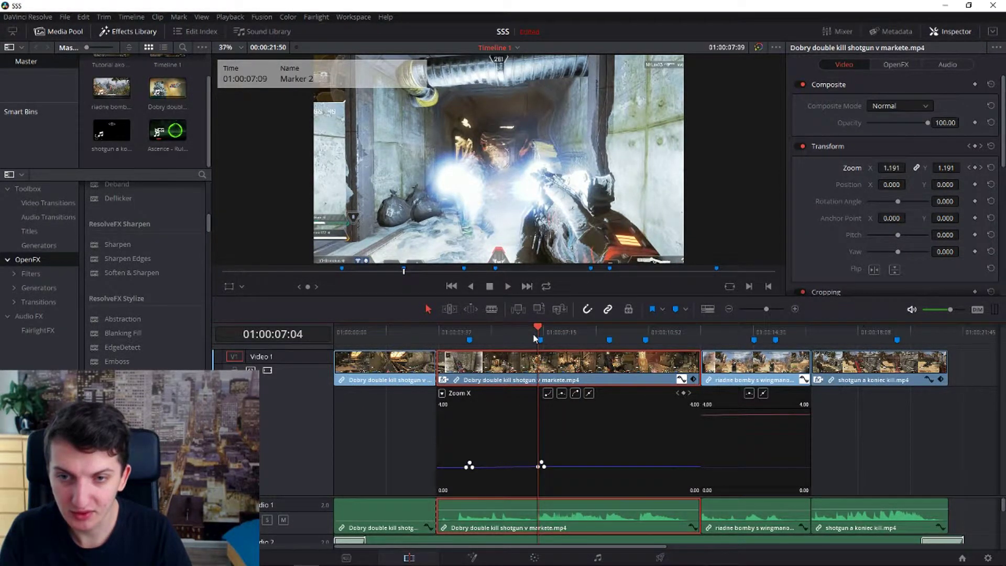
key("space")
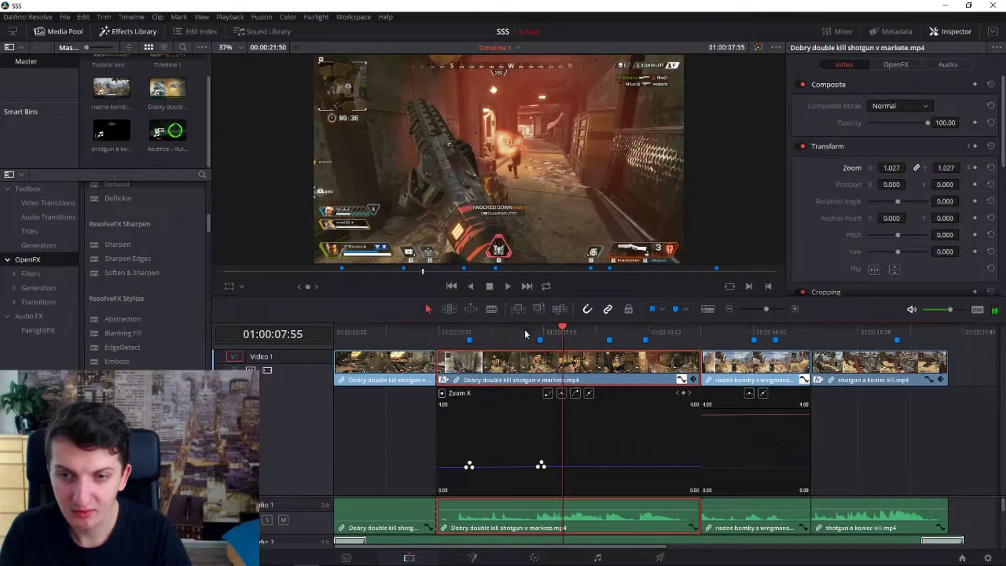
left_click(525, 334)
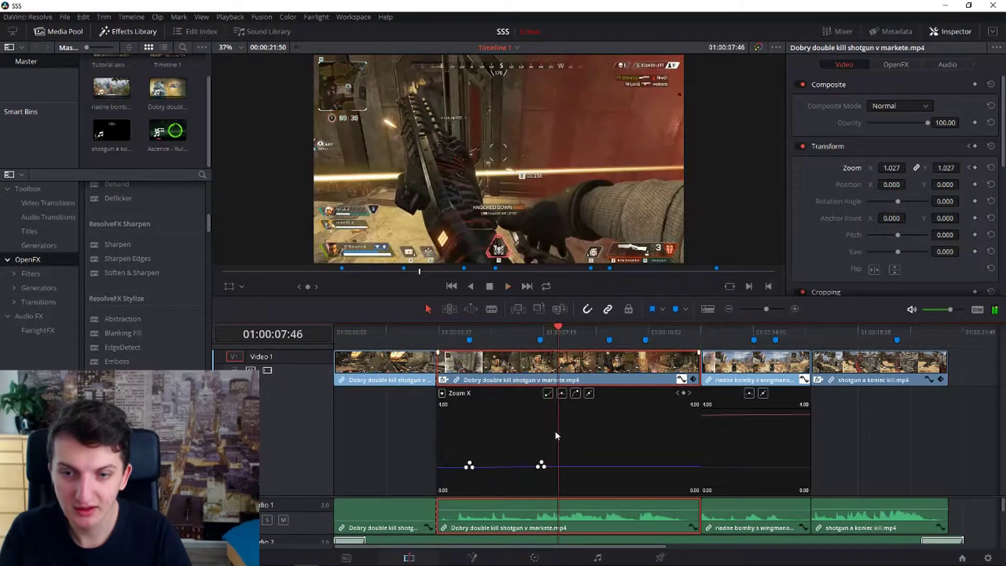
- Lower the later Zoom X keyframe to 1.26 and preview the pump from Marker 2
mouse_move(541, 463)
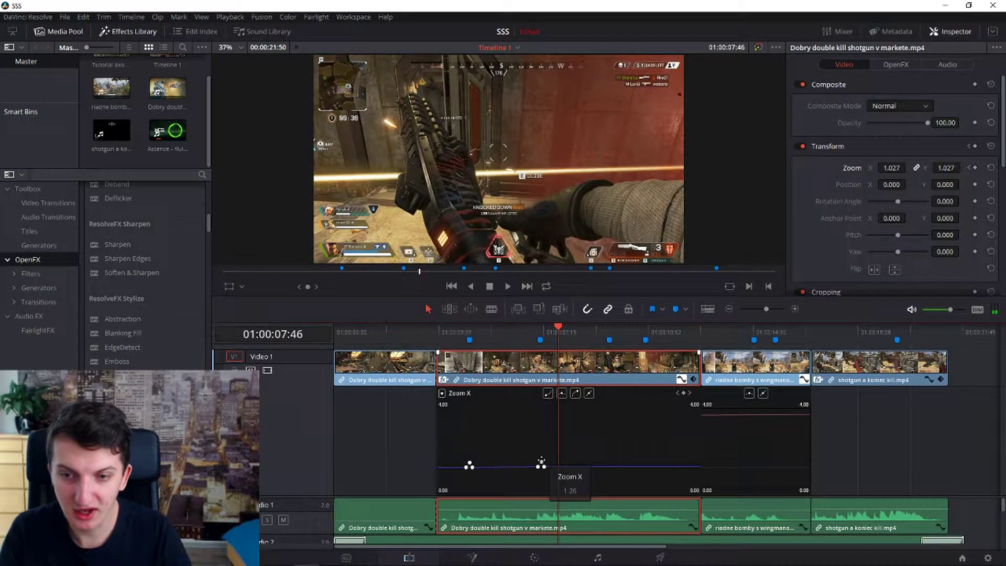
left_click(541, 463)
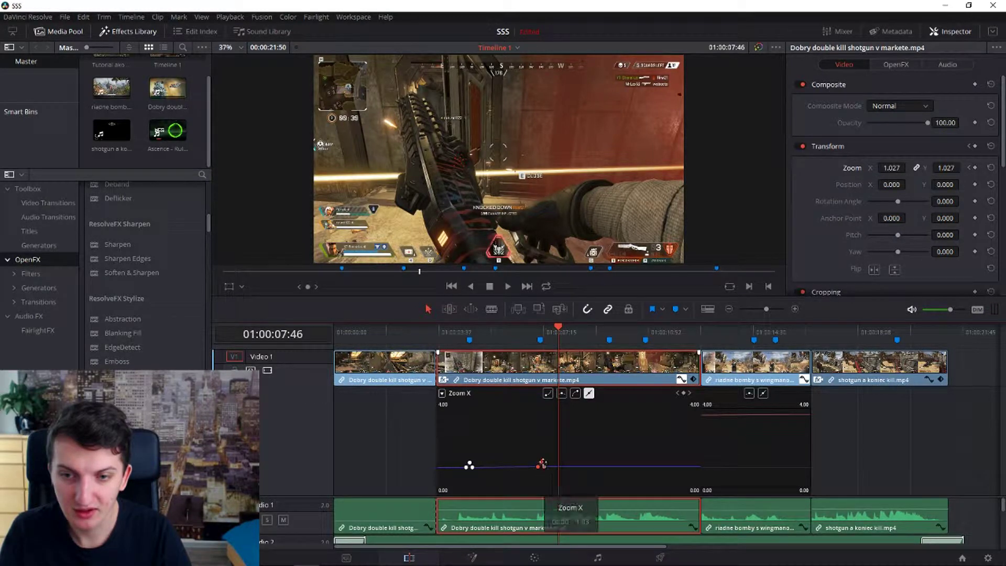
left_click_drag(542, 463, 545, 463)
left_click(540, 329)
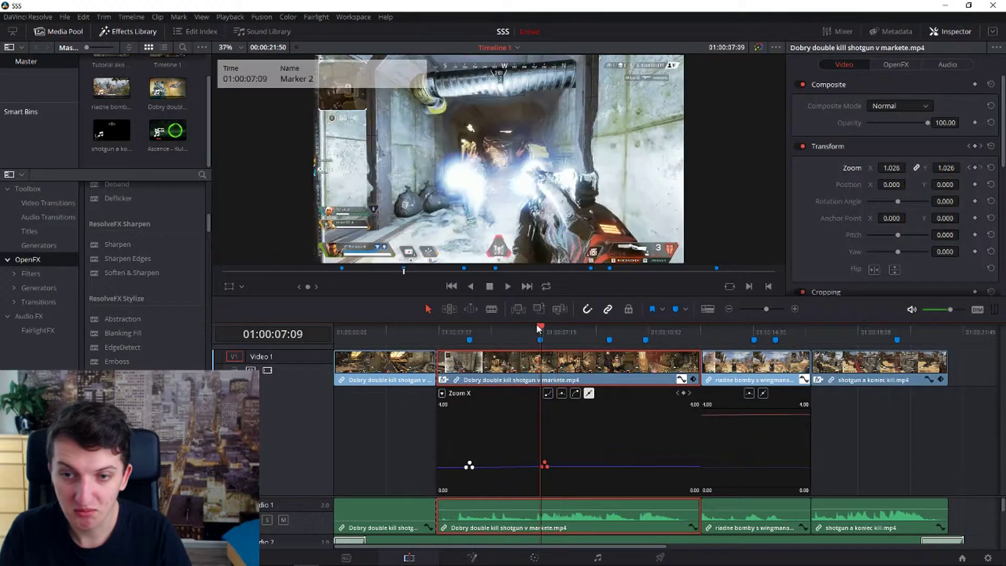
key("space")
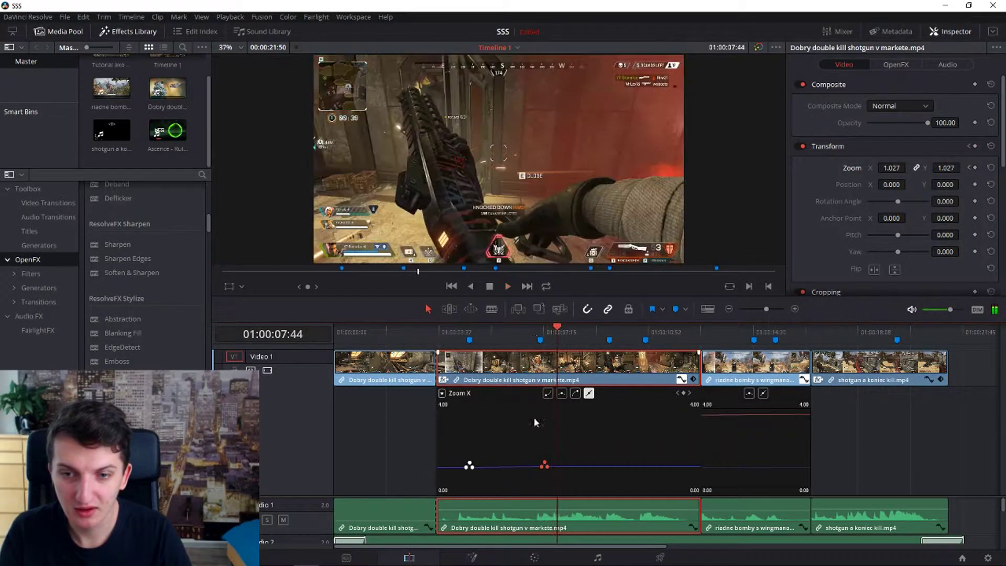
- Shift the Zoom X keyframe earlier, replay the pump, and park at 01:00:06:53
mouse_move(543, 464)
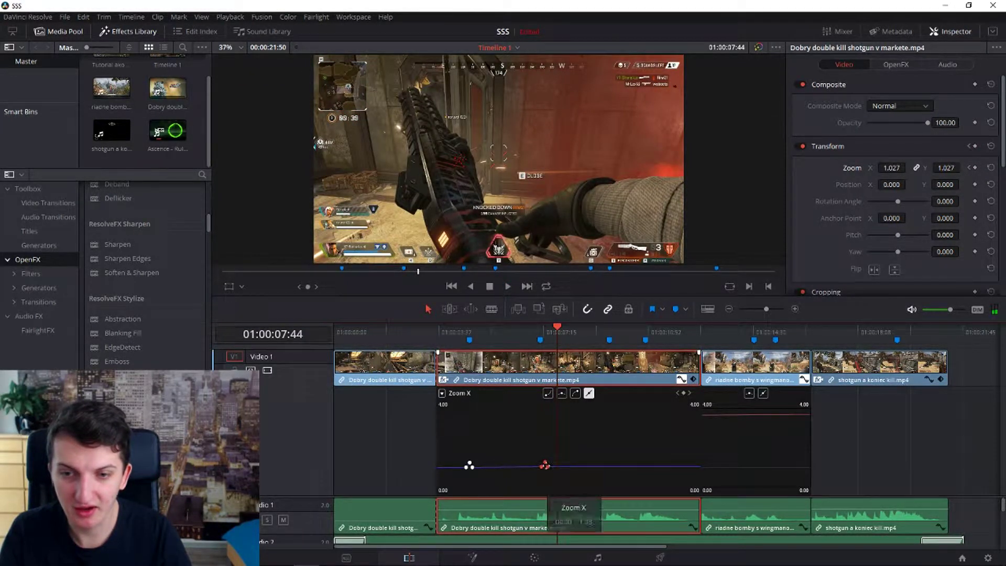
left_click_drag(544, 463, 535, 463)
left_click(532, 333)
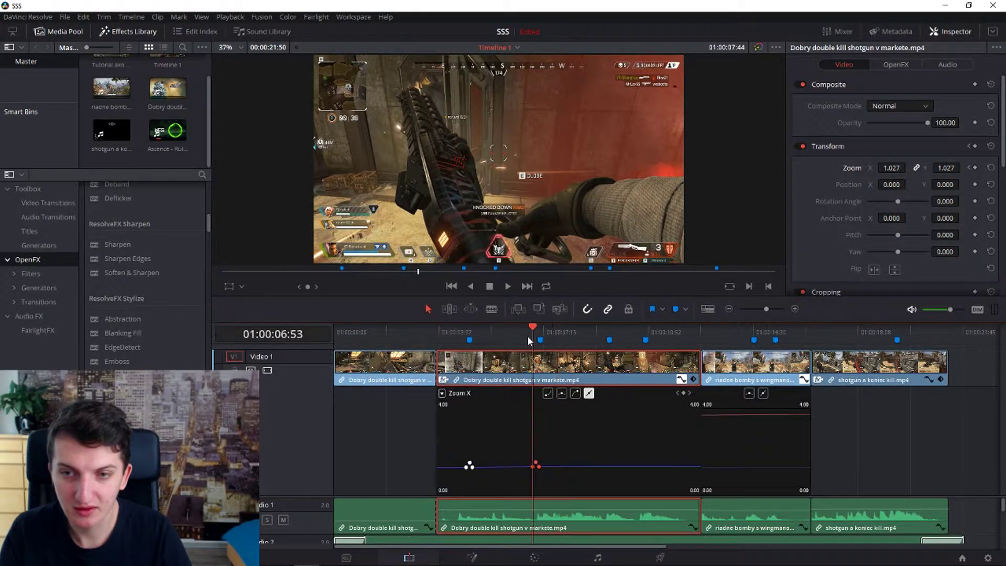
key("space")
left_click(510, 332)
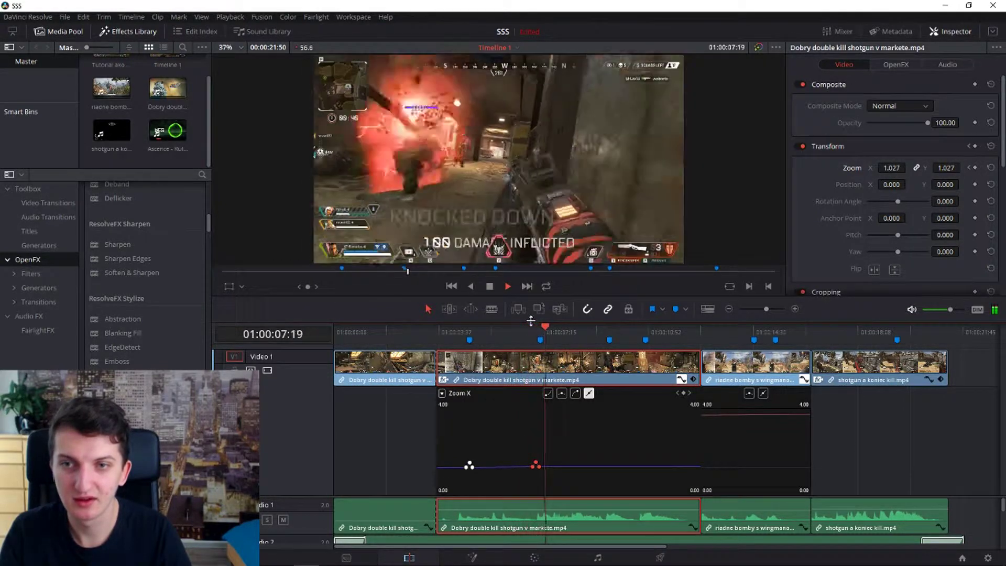
key("space")
left_click(533, 332)
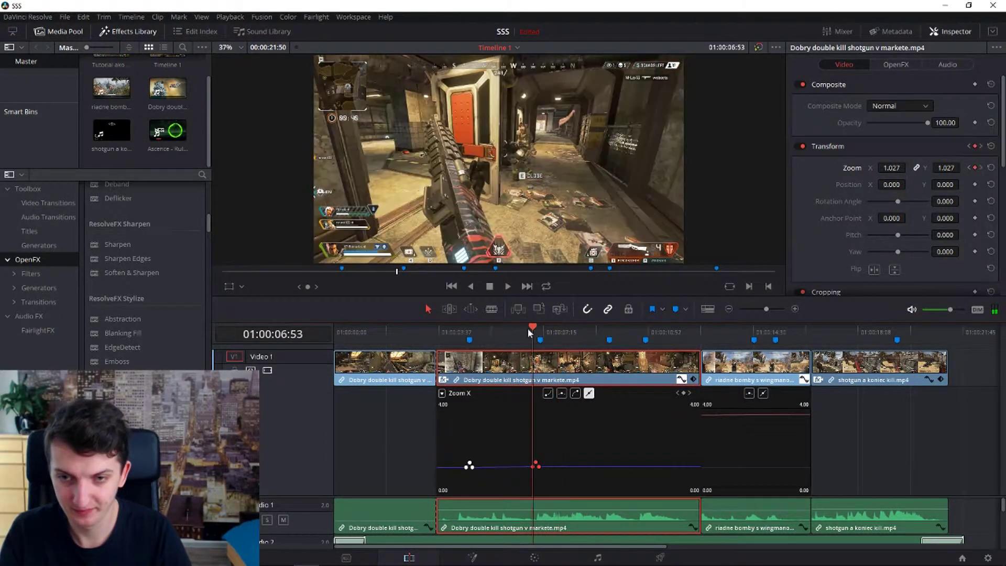
- Drag the Marker 2 pump's end keyframe later and higher in Zoom X, then preview it
scroll(668, 396, "up", 5)
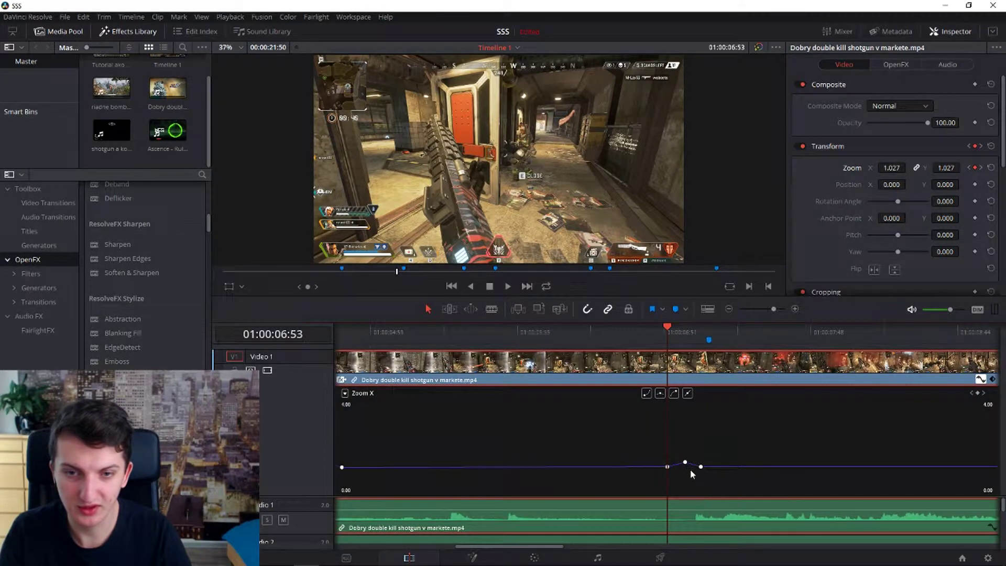
key("space")
key("space")
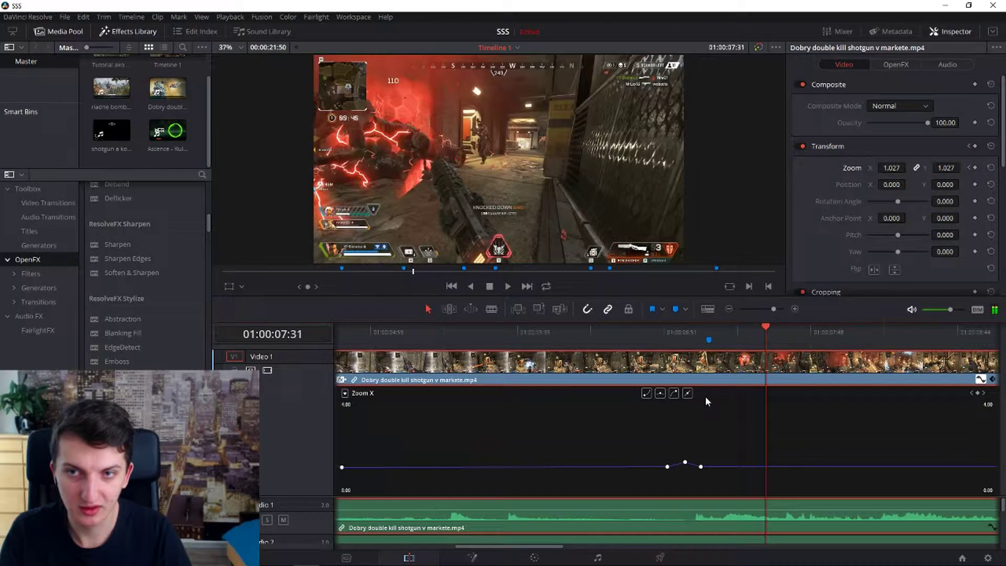
left_click(684, 462)
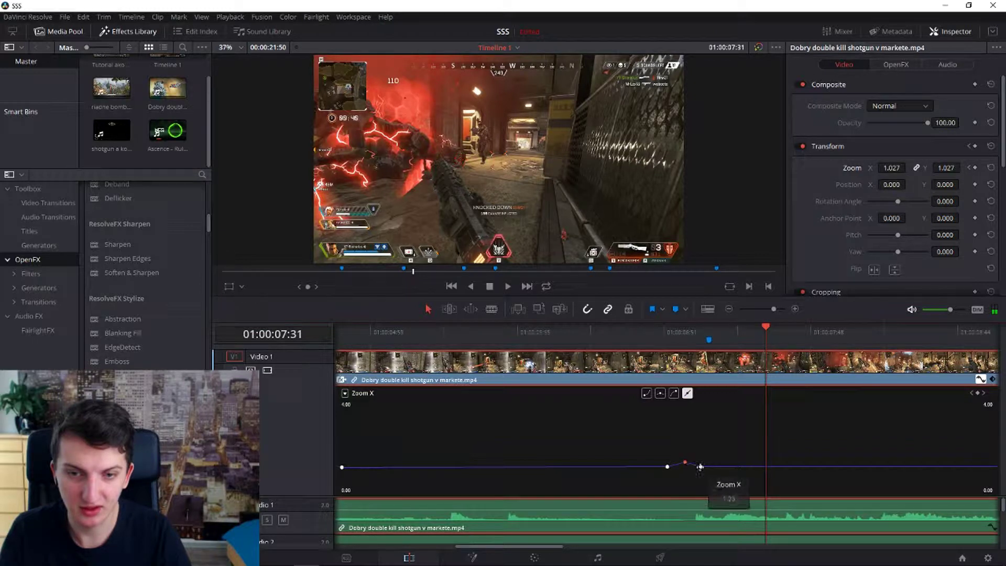
left_click_drag(685, 463, 703, 449)
left_click(644, 340)
key("space")
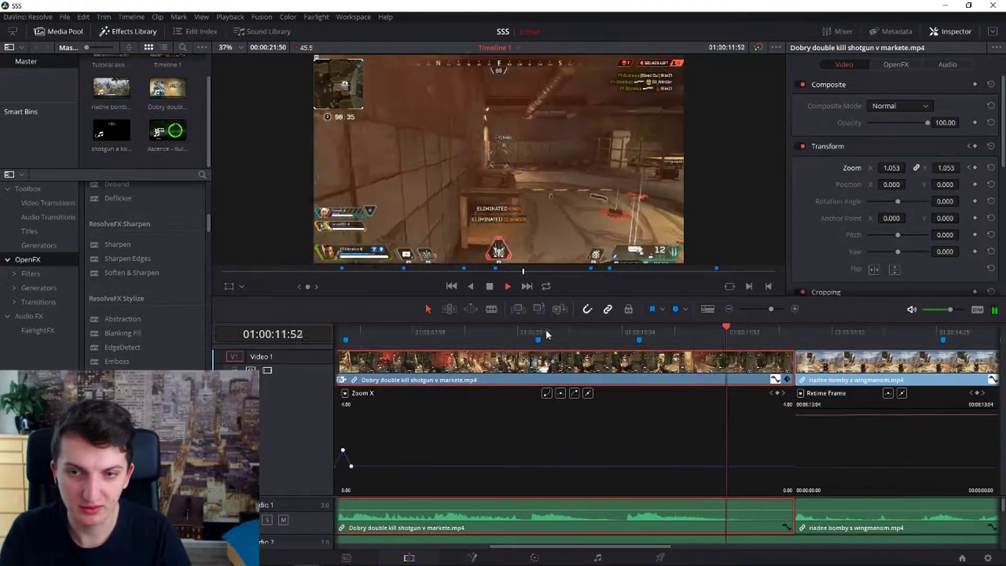
- Add a Zoom X keyframe at Marker 3, raise it to a stronger zoom, and preview the pump
left_click(546, 329)
left_click(544, 465)
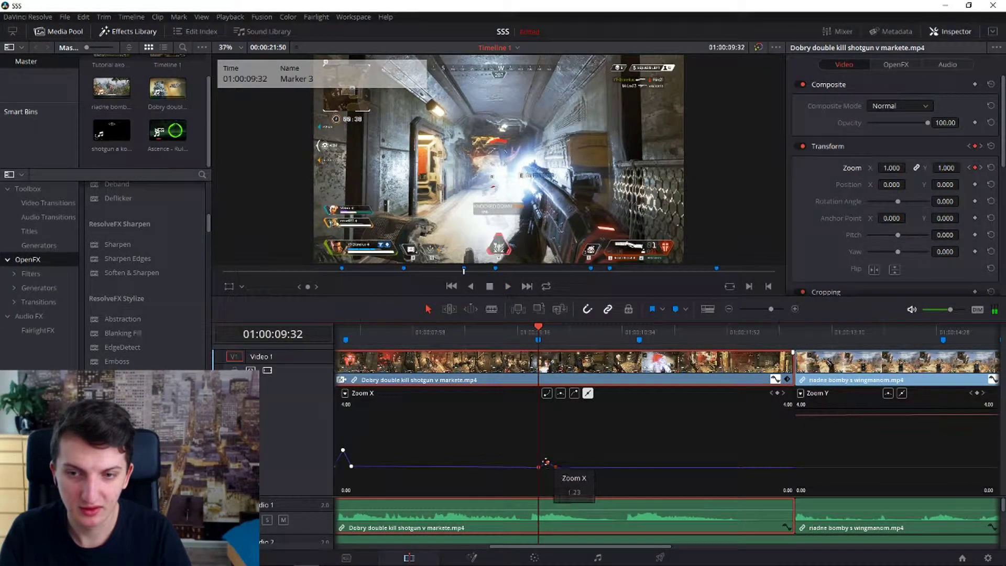
mouse_move(548, 463)
left_mouse_down()
mouse_move(537, 463)
mouse_move(540, 453)
left_mouse_up()
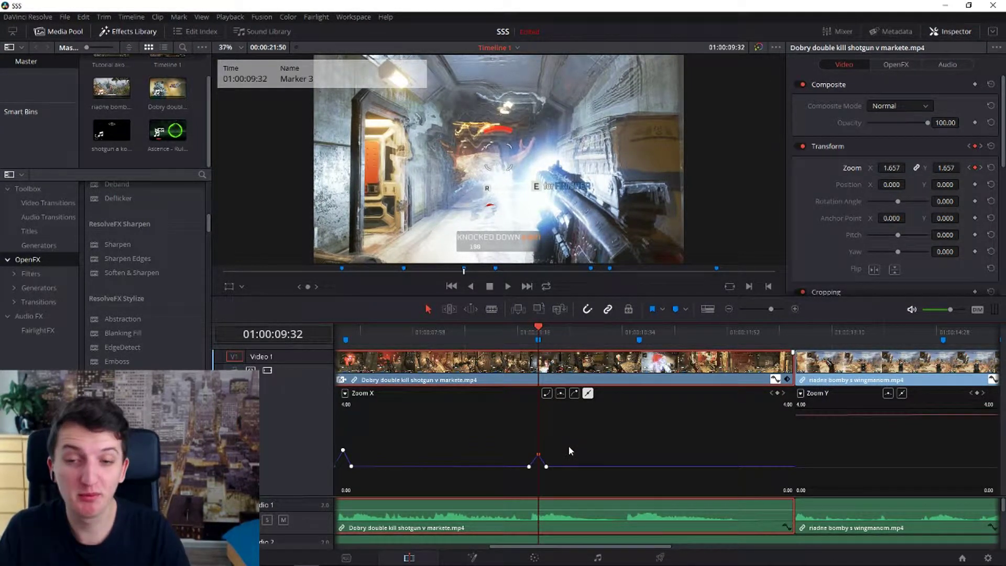
mouse_move(546, 465)
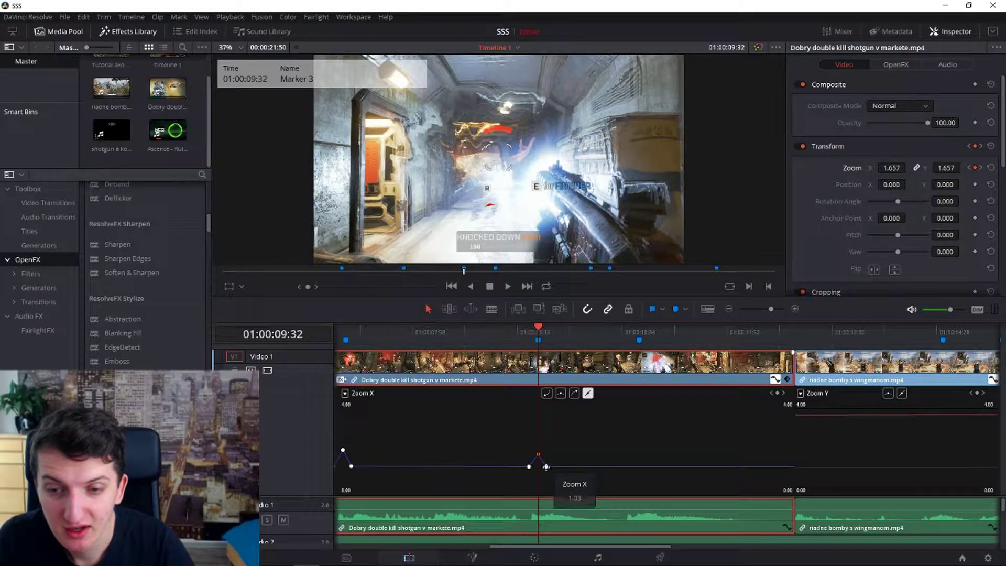
left_click(545, 465)
left_click(482, 331)
key("space")
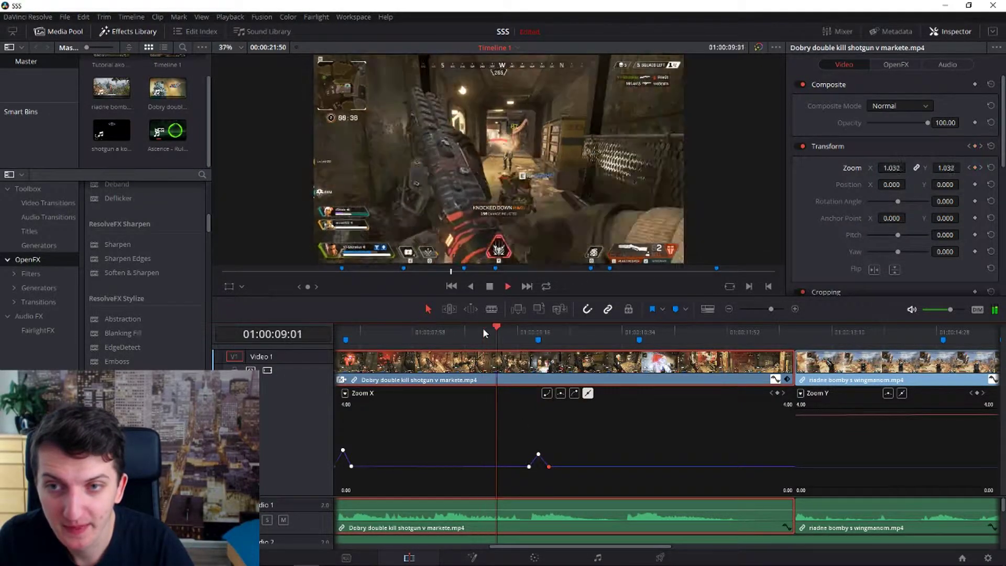
key("space")
left_click_drag(555, 470, 556, 473)
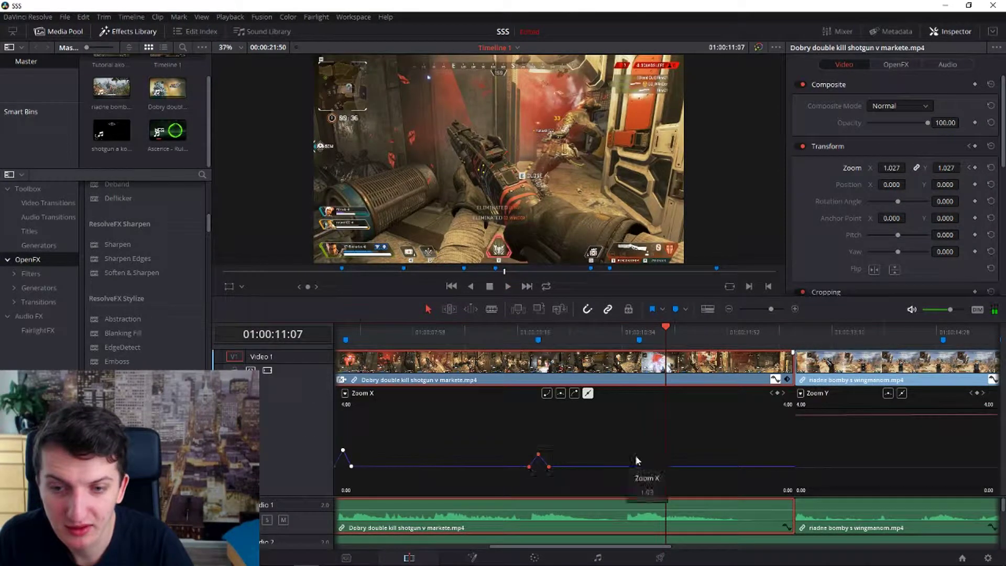
left_click(637, 329)
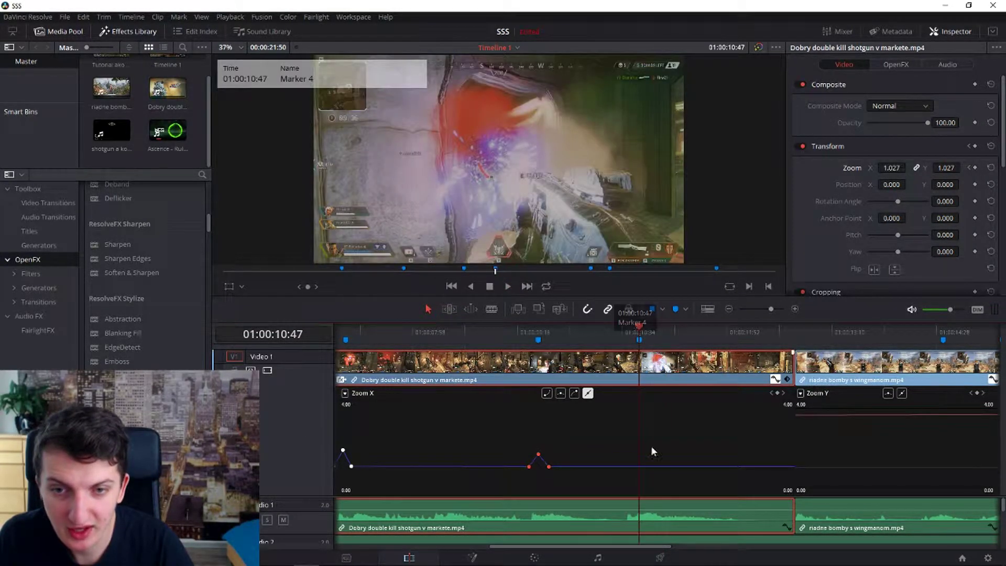
left_click(638, 463)
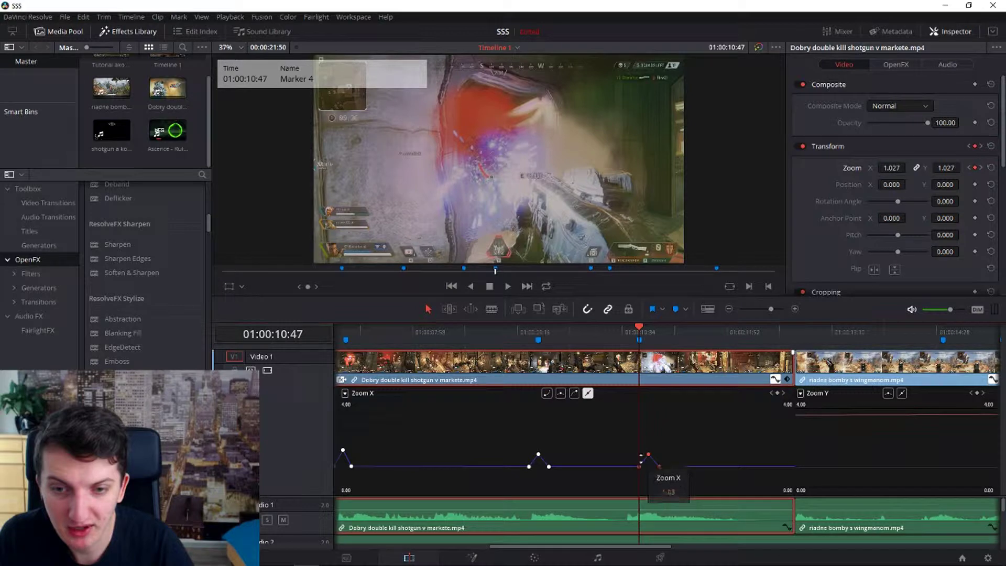
- Paste the copied Zoom X keyframe trio, preview it, and shift it slightly earlier
key("ctrl+v")
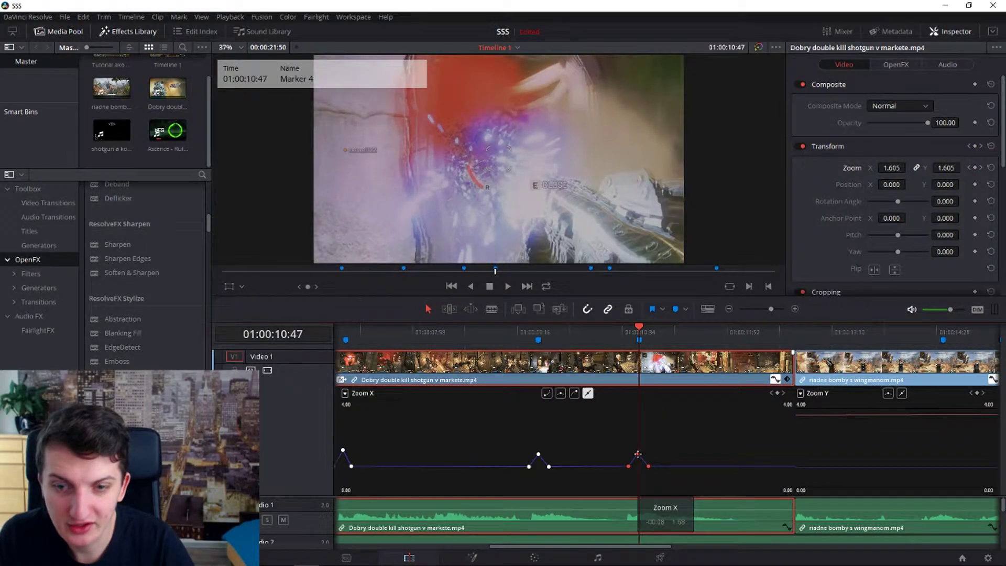
left_click(579, 330)
key("space")
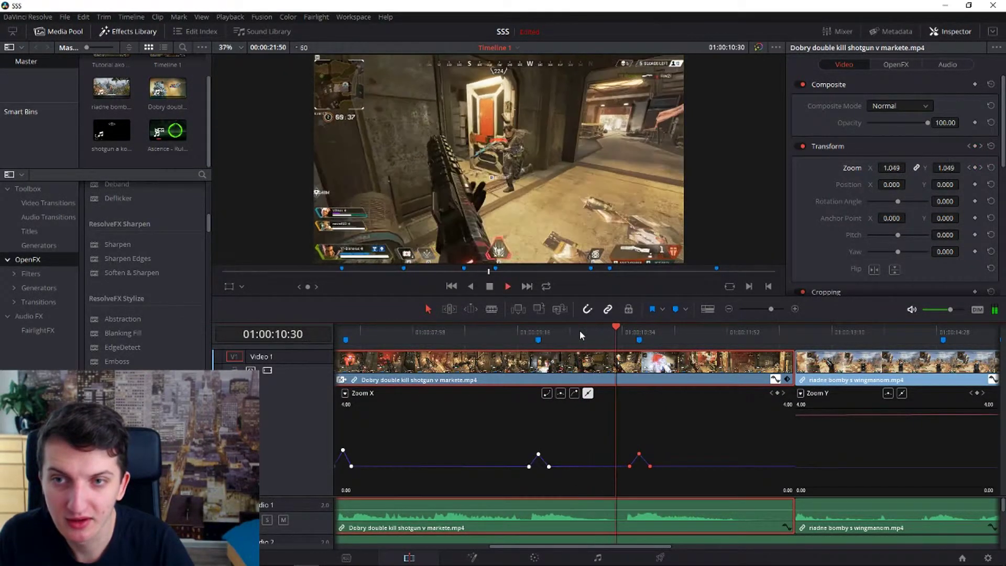
key("space")
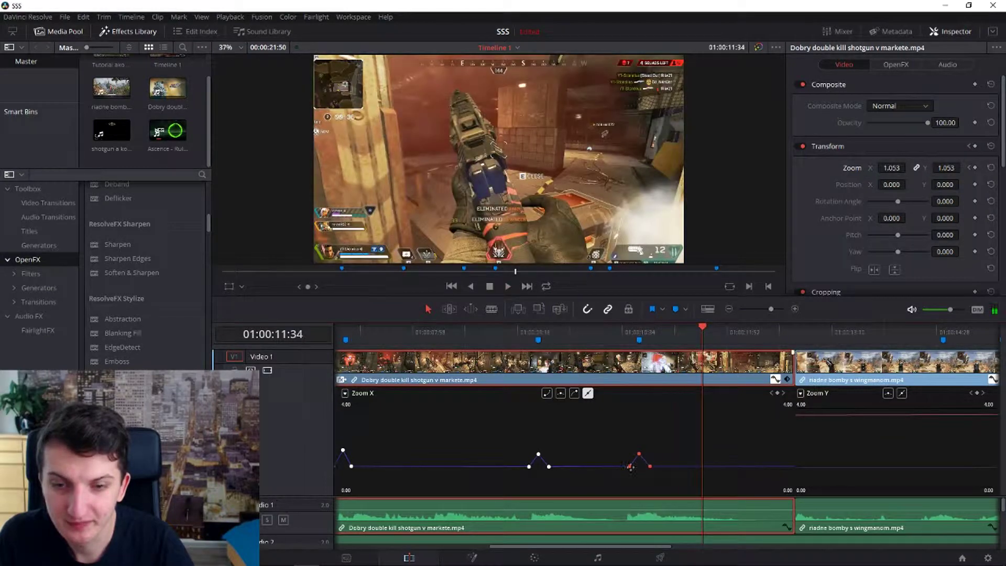
left_click_drag(629, 465, 630, 467)
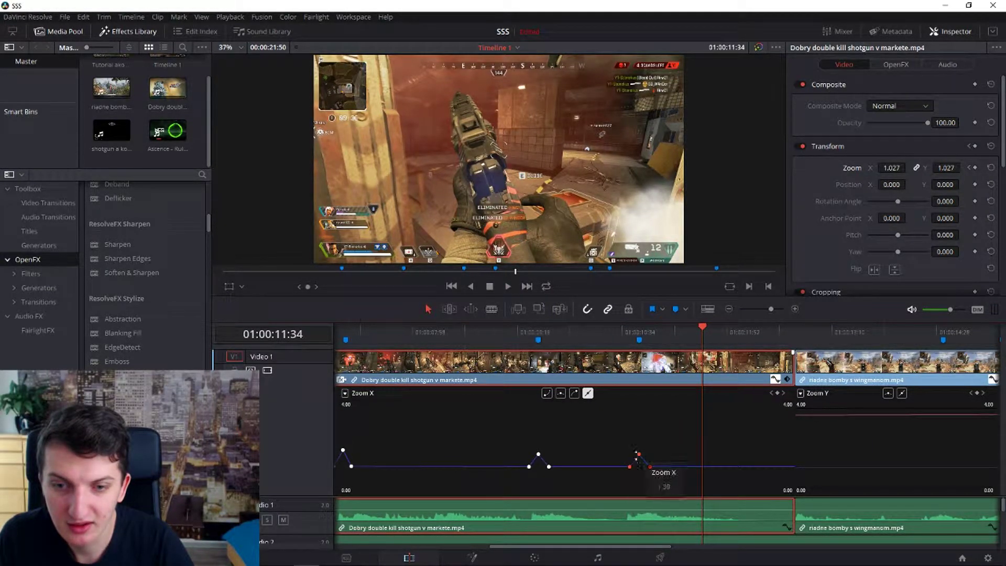
- Retime and lower the pump's keyframes so it peaks at 1.197 near Marker 4, then replay
left_click(629, 466)
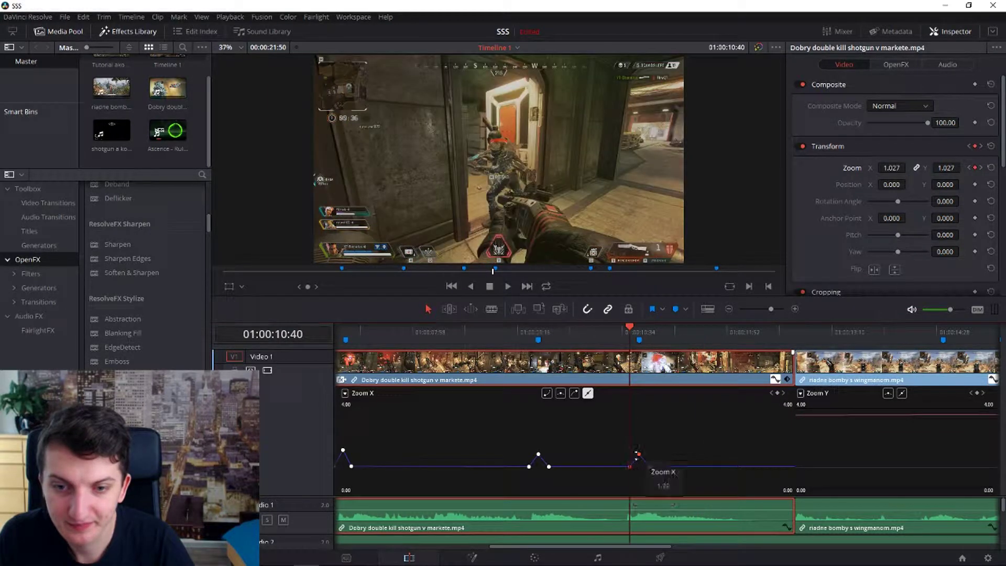
left_click(629, 465)
left_click_drag(629, 465, 656, 467)
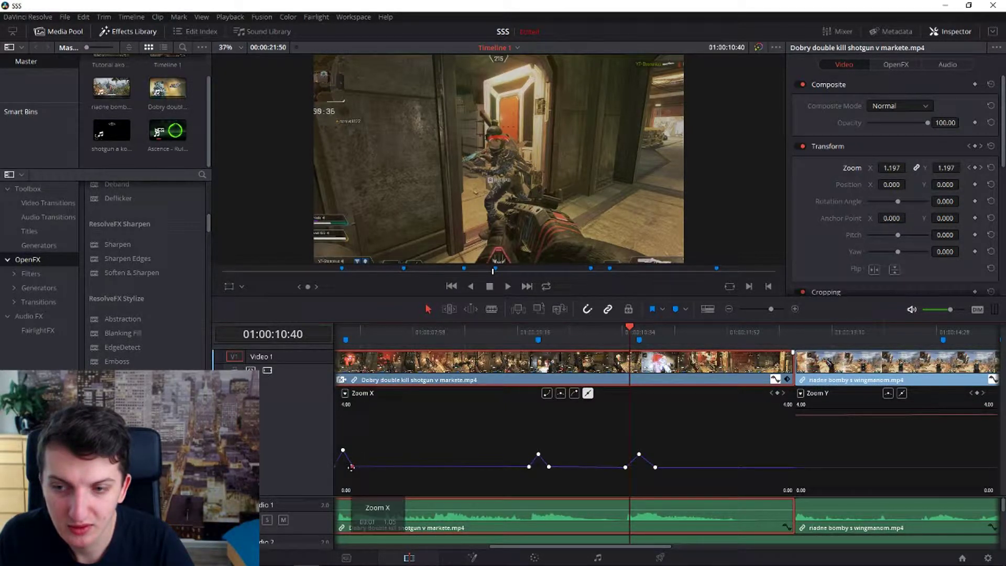
left_click_drag(351, 467, 356, 467)
left_click_drag(529, 466, 532, 467)
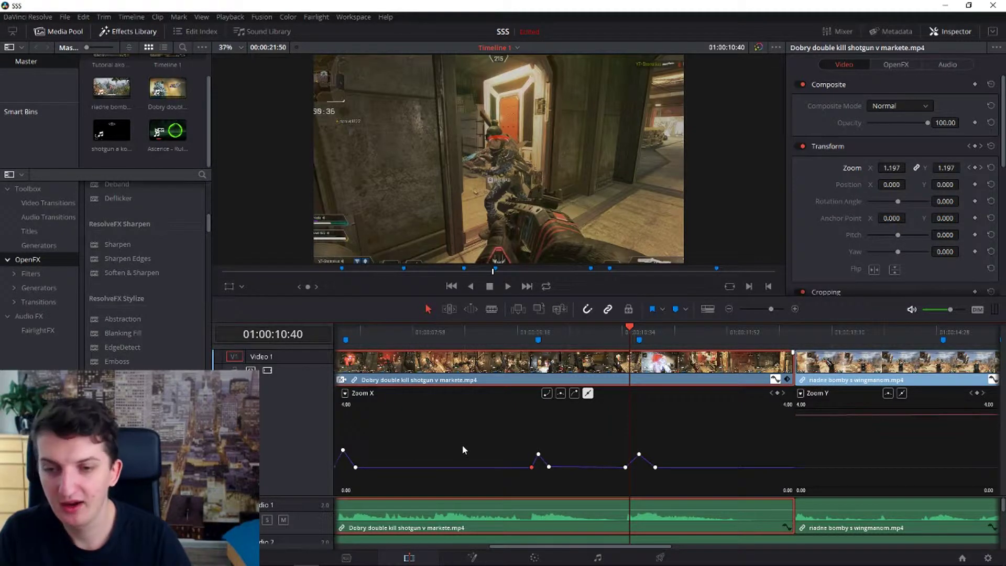
scroll(459, 426, "down", 5)
left_click(384, 329)
key("space")
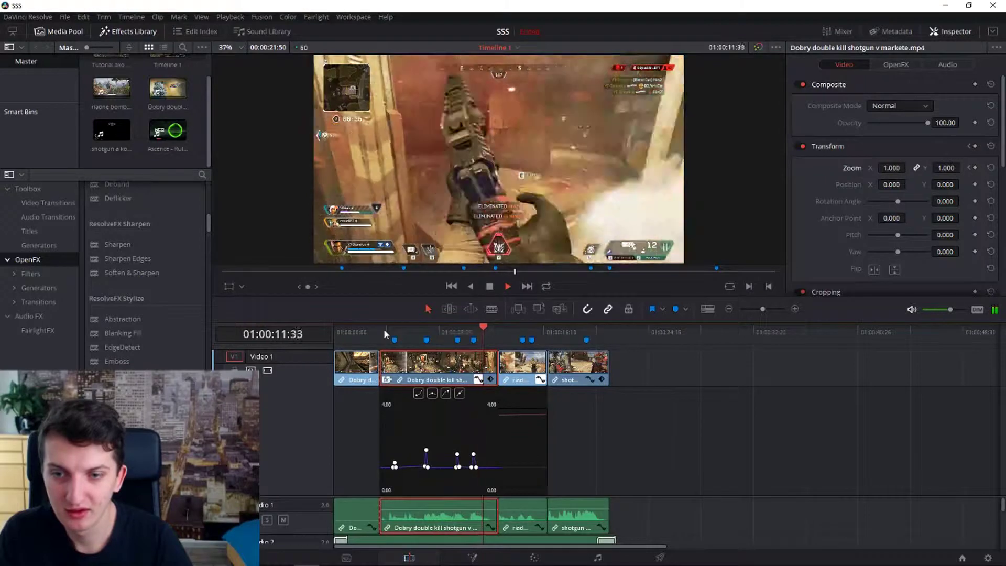
- Raise the riadne bomby clip's Zoom X keyframe at Marker 5 into a peak and preview it
key("space")
left_click(497, 329)
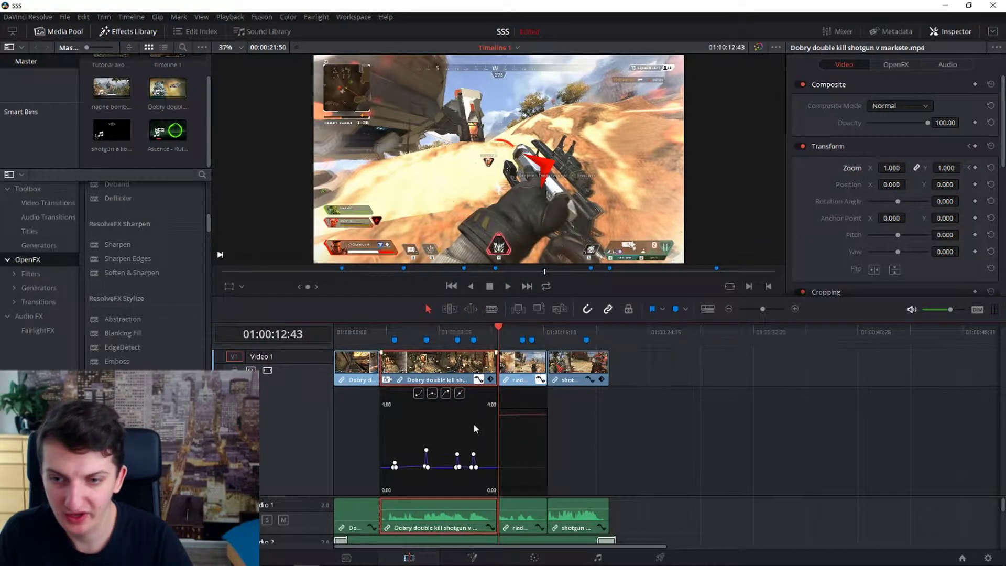
left_click(473, 466)
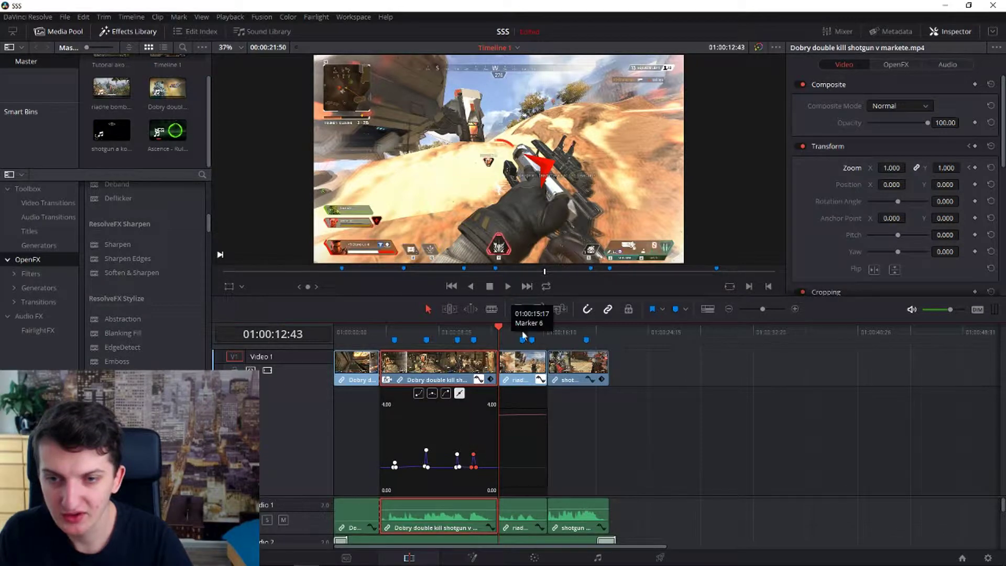
left_click(523, 335)
scroll(525, 449, "up", 5)
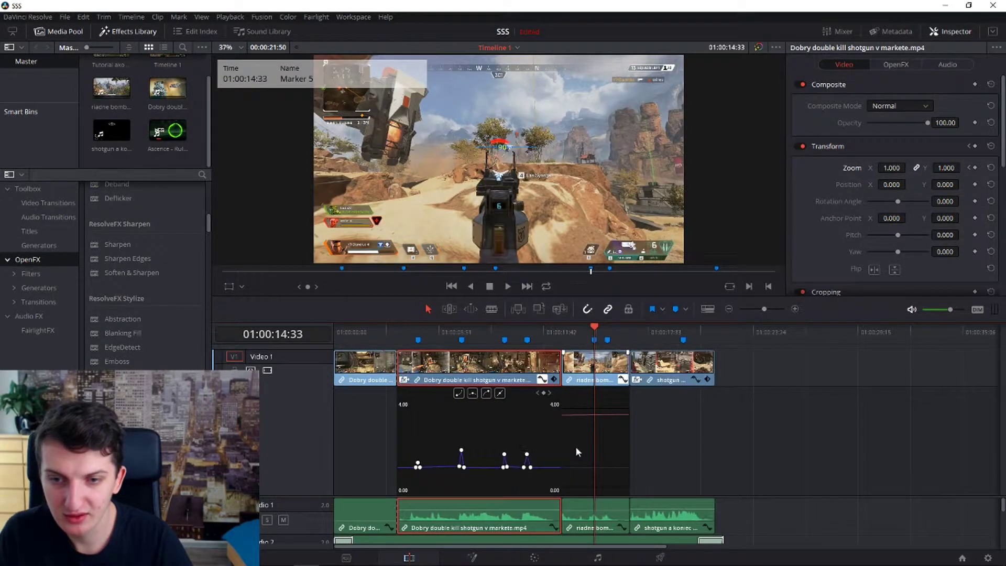
scroll(706, 443, "up", 1)
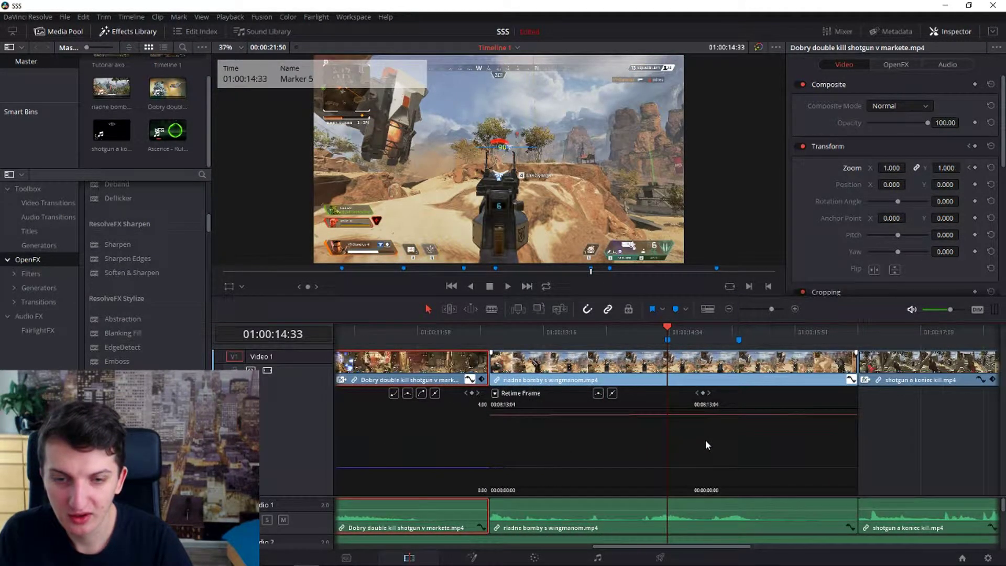
left_click(667, 466)
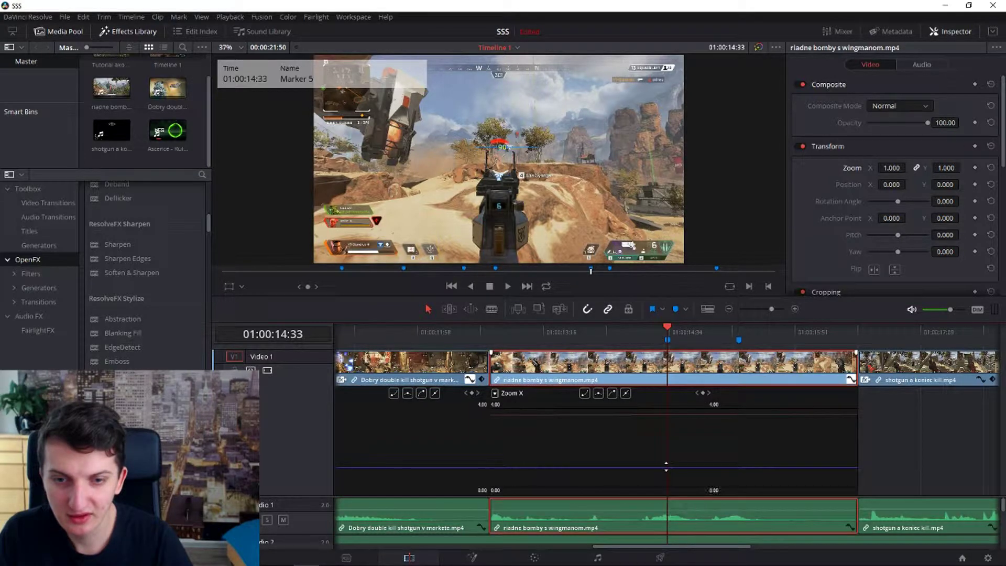
left_click_drag(668, 466, 666, 454)
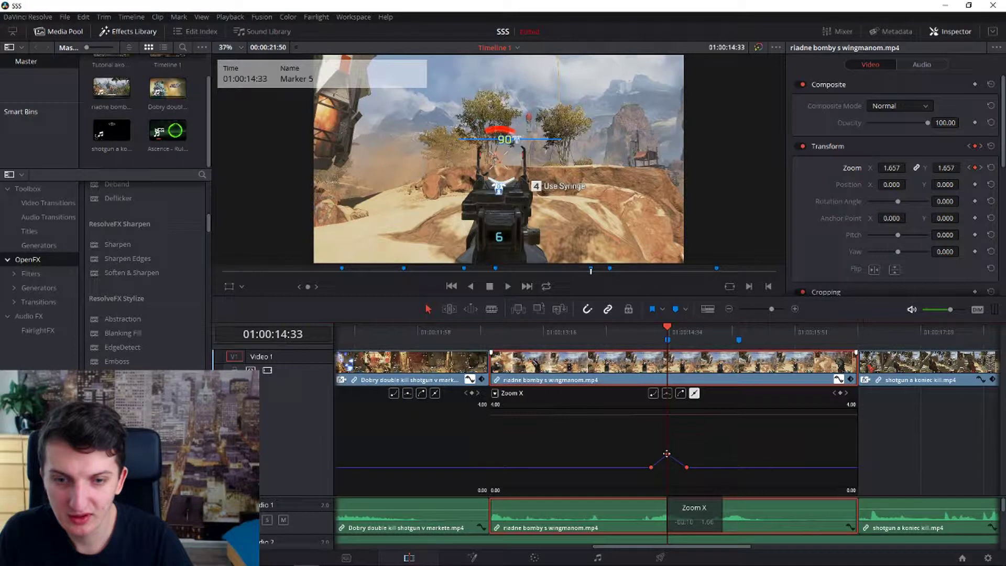
left_click(574, 338)
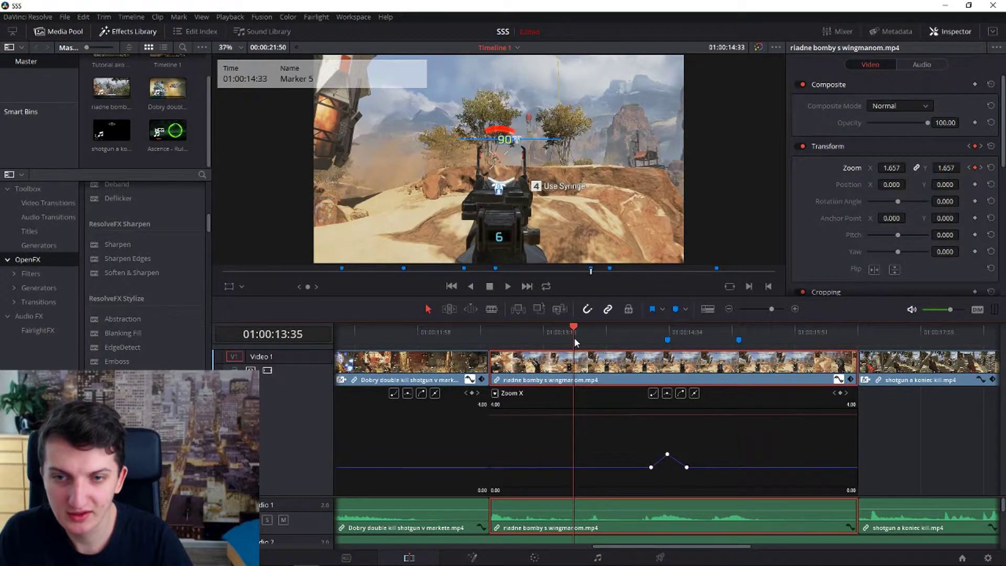
key("space")
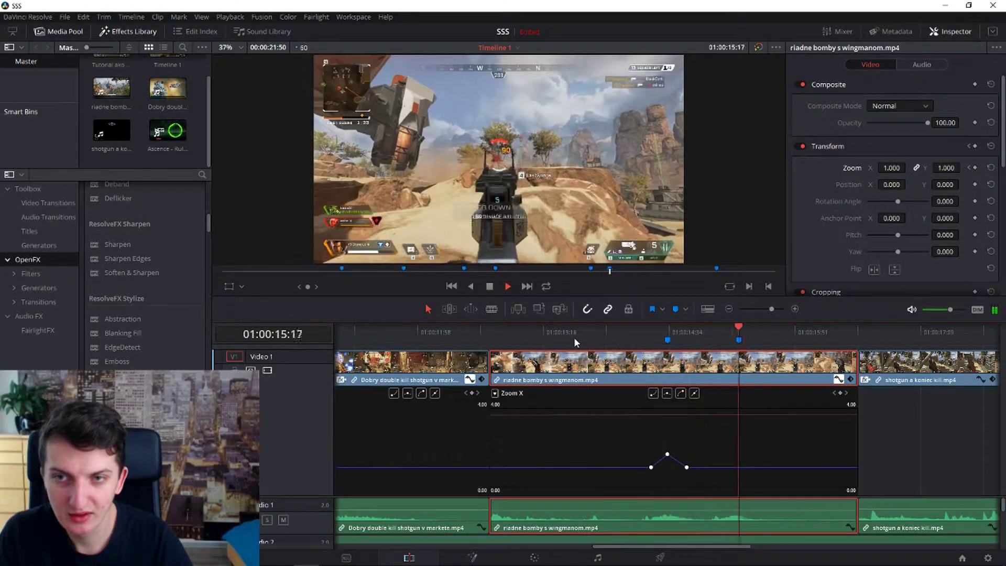
key("space")
- Paste a zoom pump aligned to Marker 6 peaking at 2.057, raise the earlier peak, and review
left_click(739, 331)
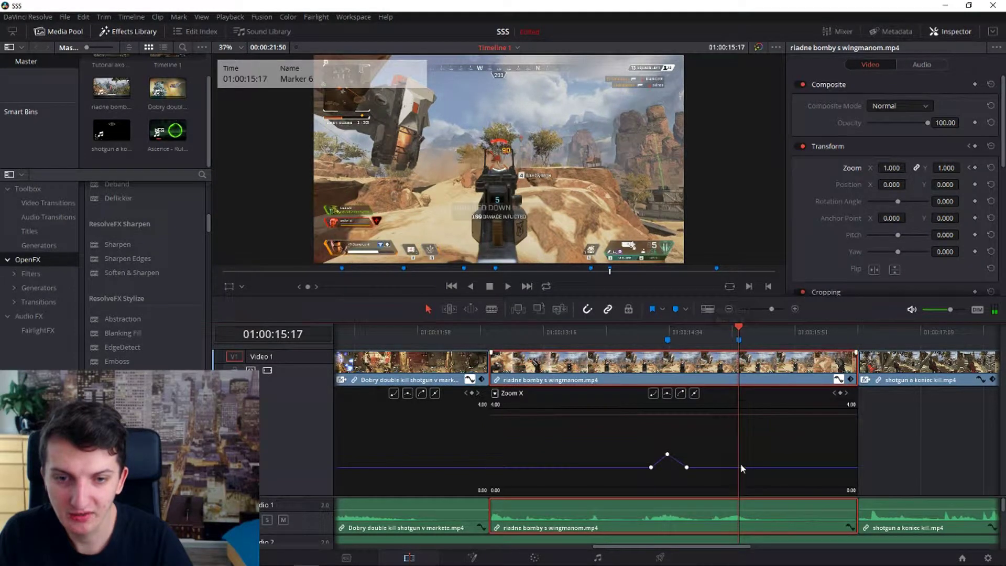
key("ctrl+v")
left_click_drag(750, 454, 738, 453)
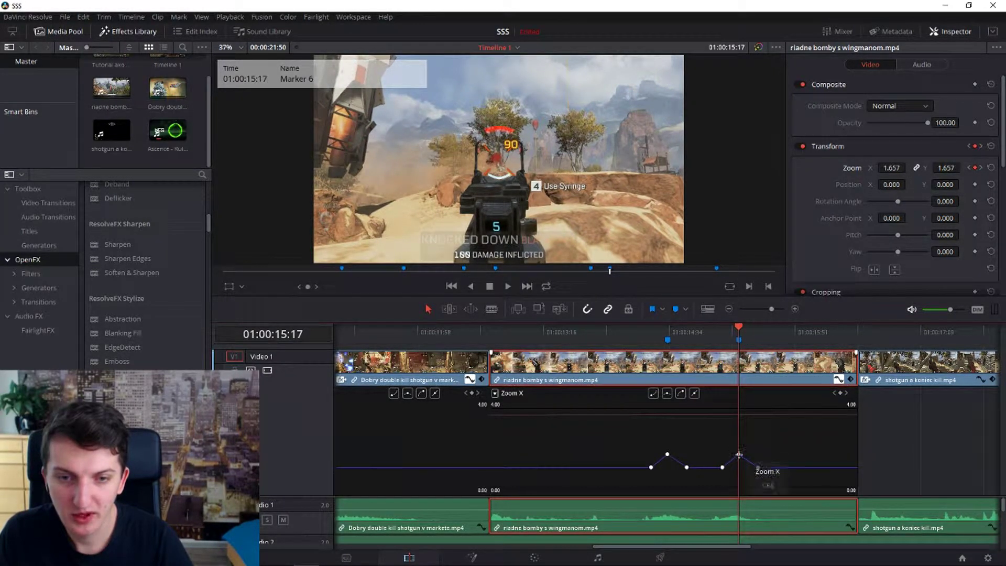
left_click_drag(738, 453, 737, 445)
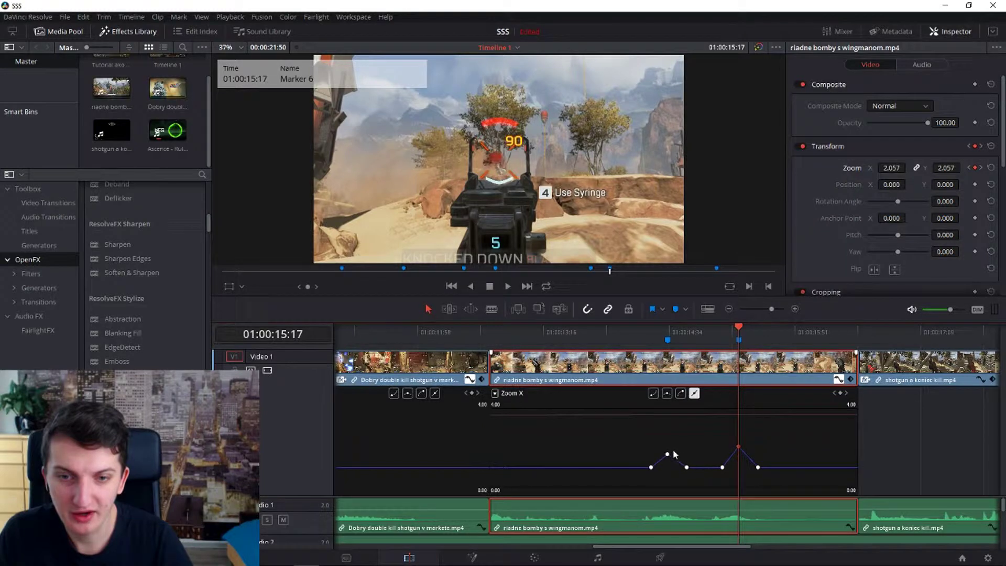
left_click_drag(666, 454, 665, 443)
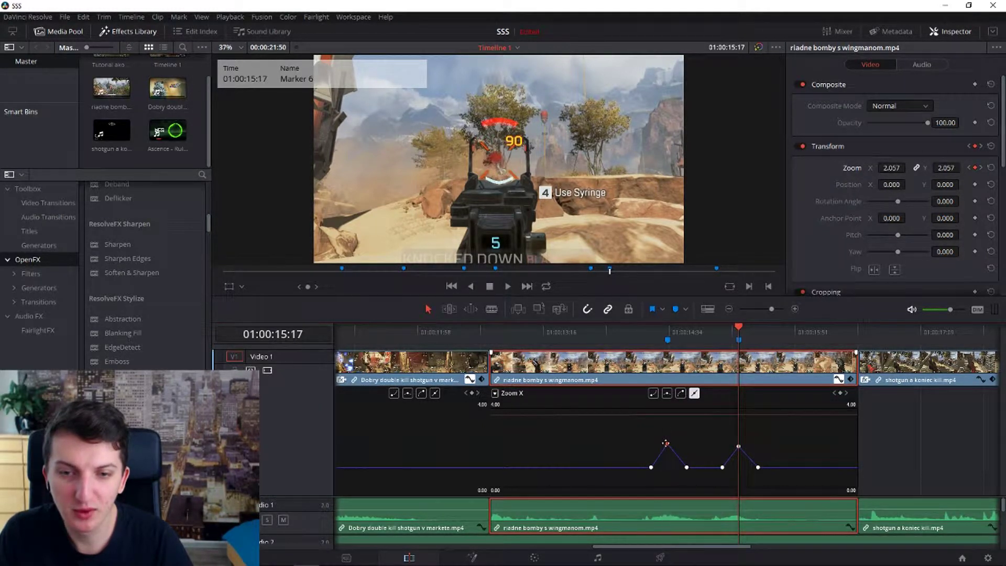
left_click(492, 347)
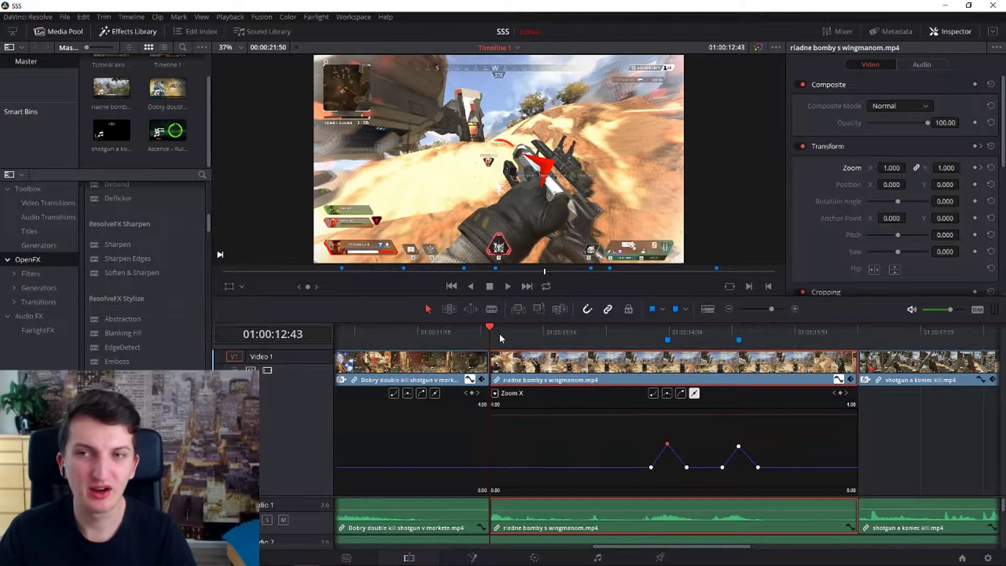
key("space")
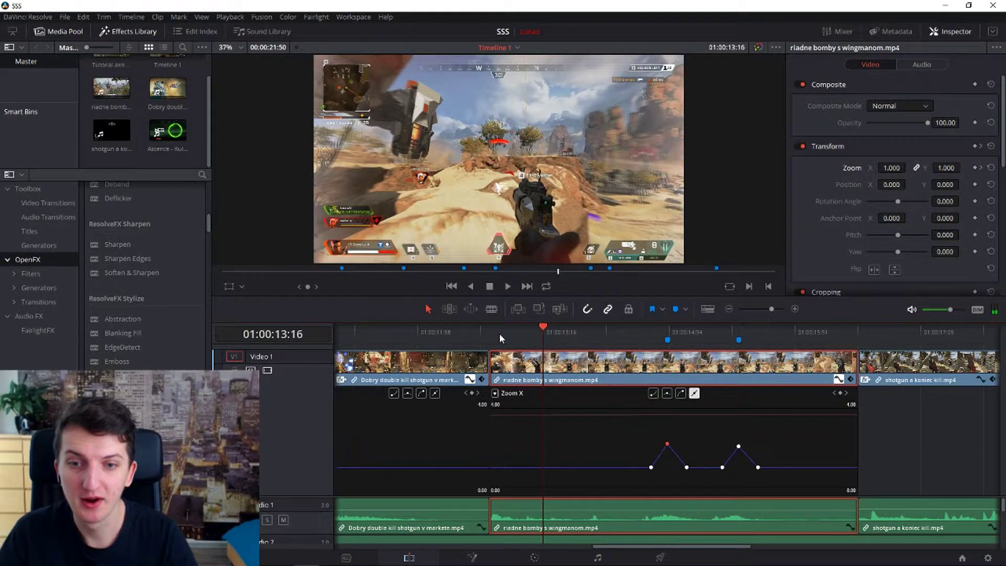
key("space")
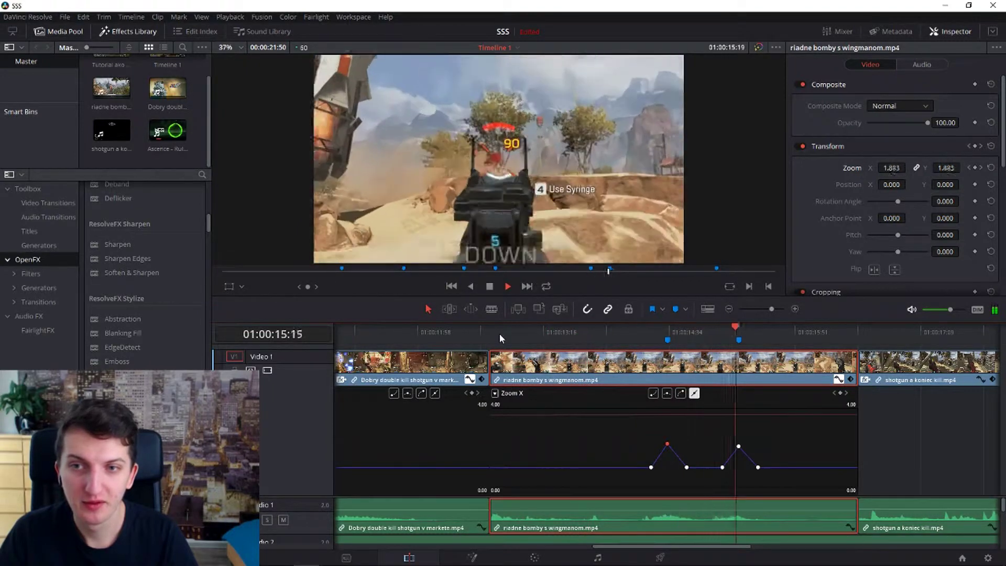
key("space")
left_click(498, 333)
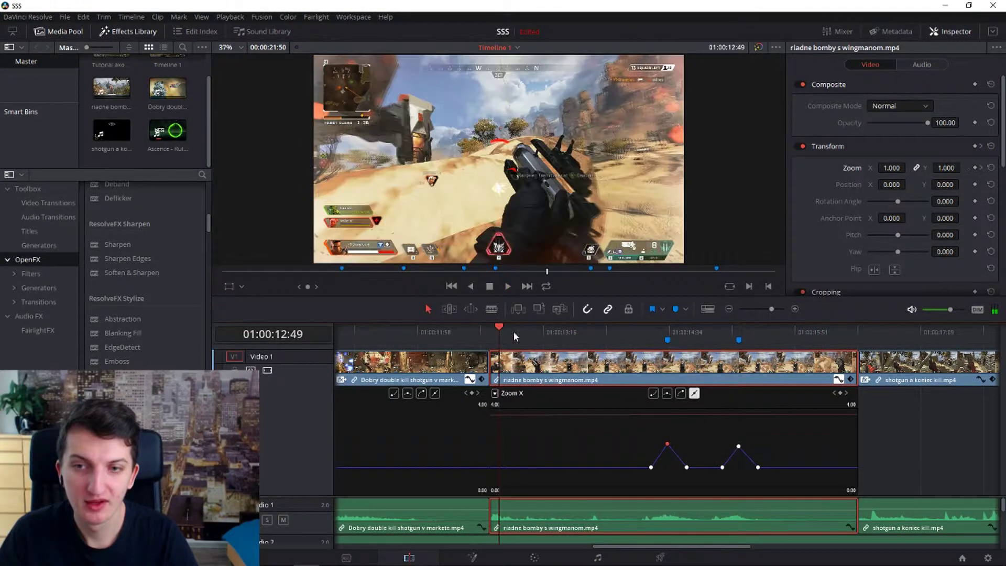
- Show the shotgun a koniec kill clip's curve and select the Marker 6 pump's keyframes
left_click(902, 398)
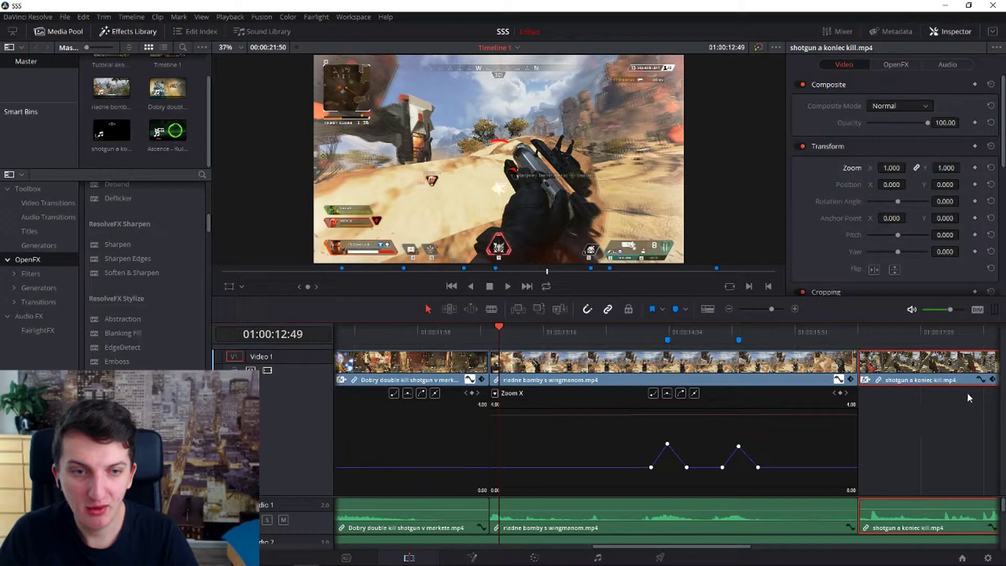
left_click(979, 380)
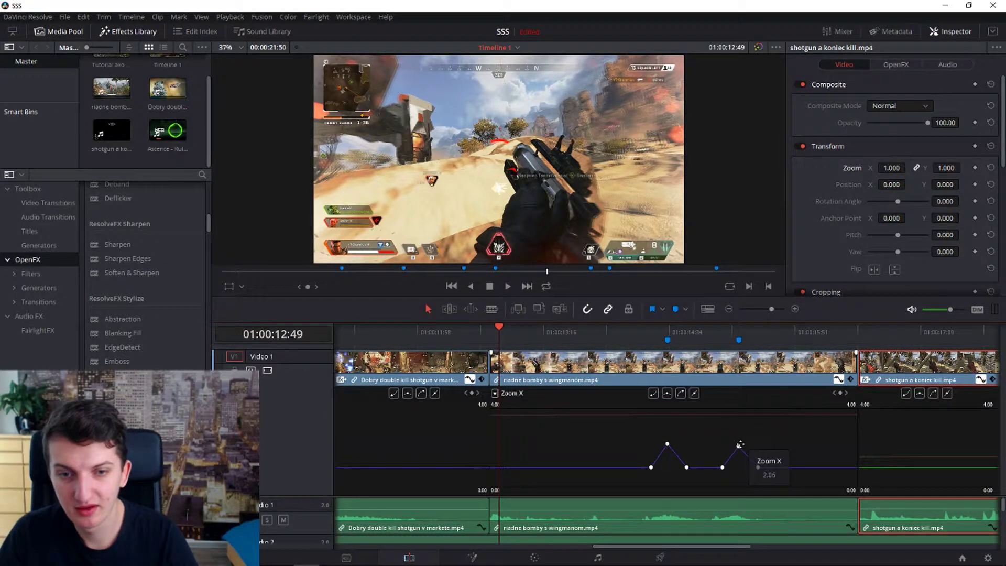
left_click(740, 445)
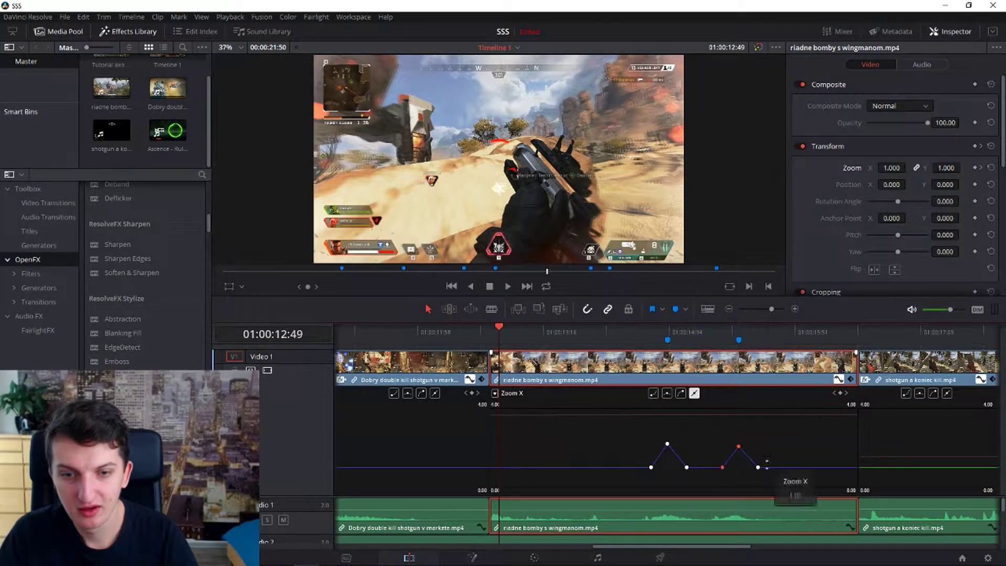
left_click(757, 466, "shift")
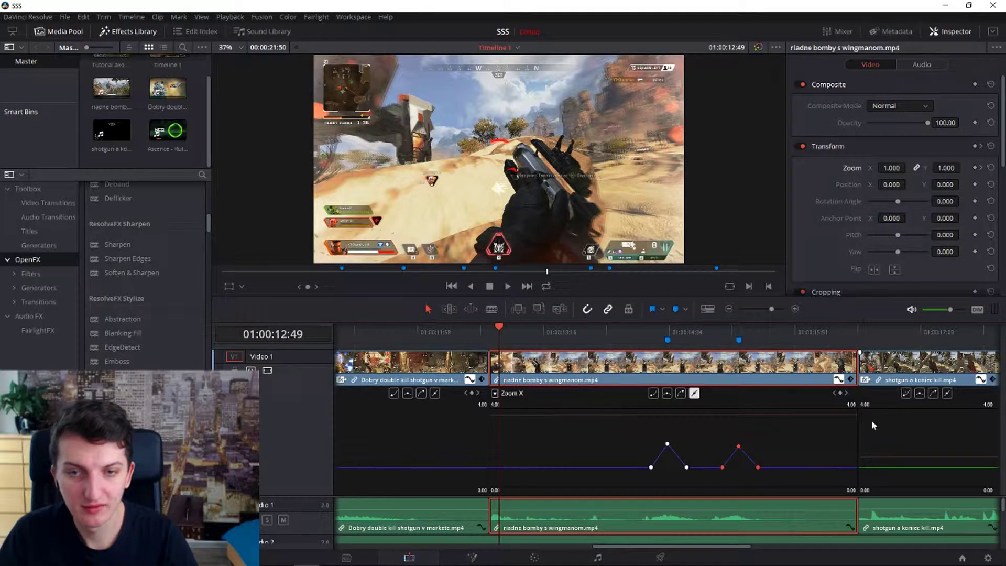
scroll(870, 428, "down", 2)
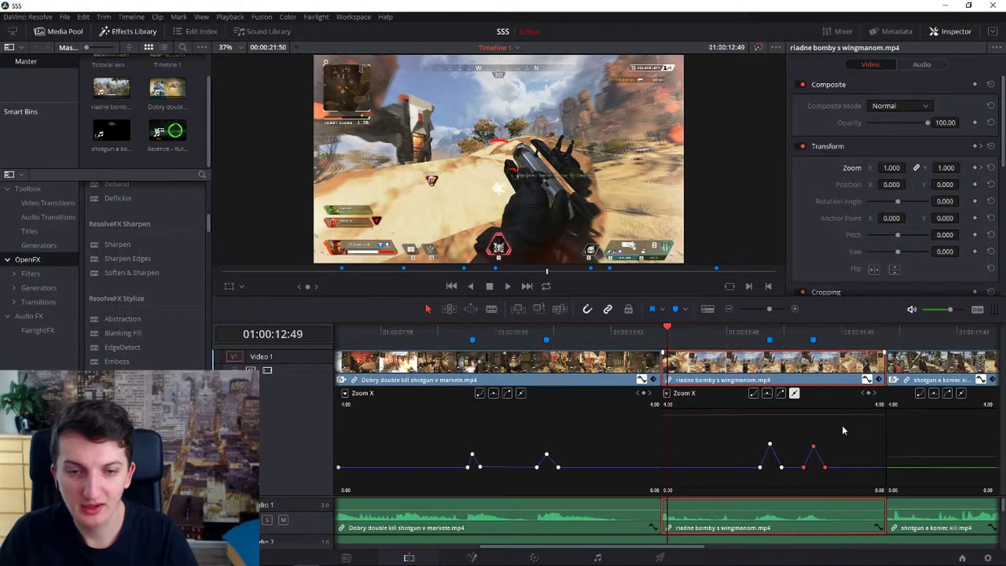
scroll(841, 426, "down", 1)
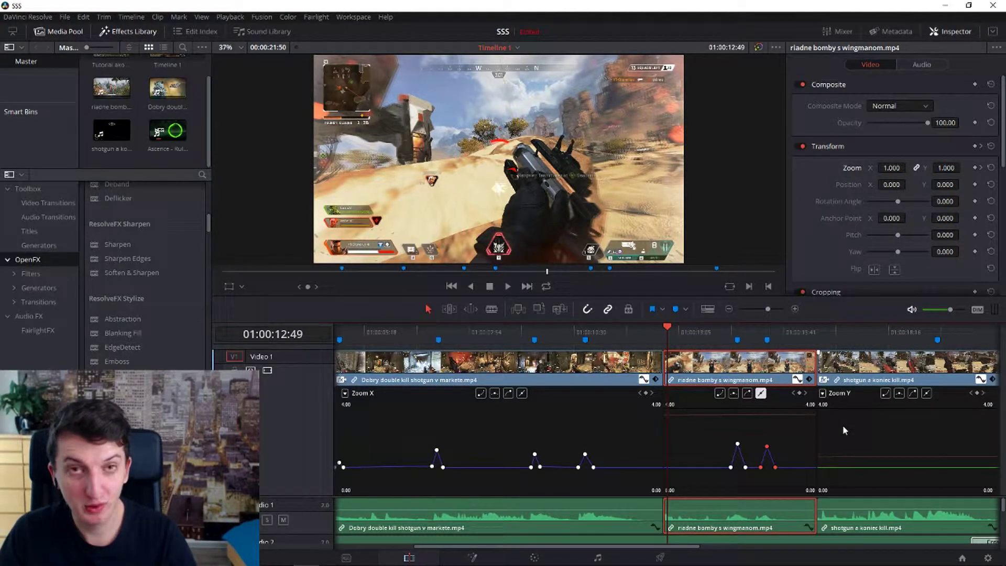
scroll(843, 428, "down", 3)
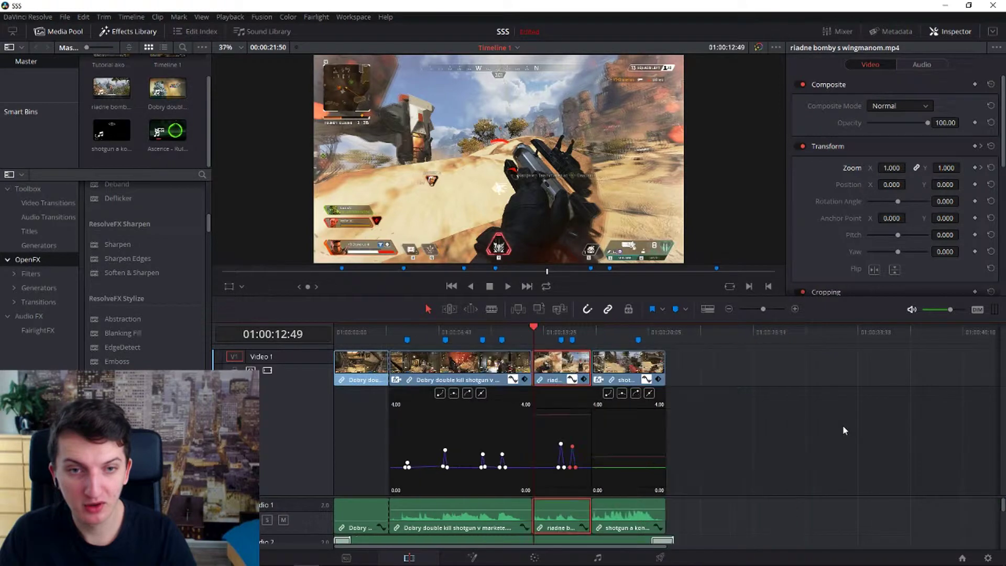
scroll(842, 425, "up", 3)
scroll(851, 439, "down", 5)
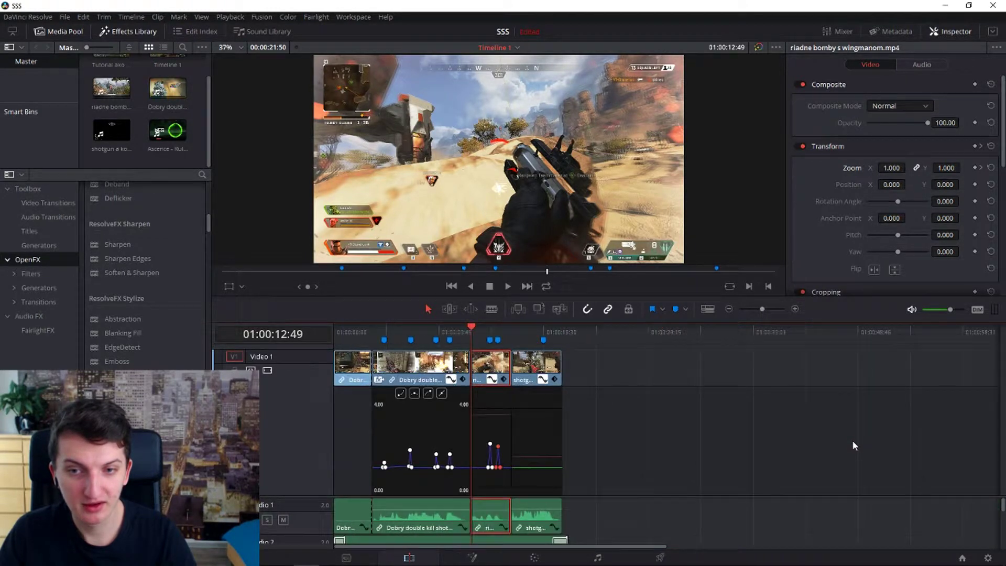
scroll(851, 440, "up", 4)
scroll(852, 440, "down", 2)
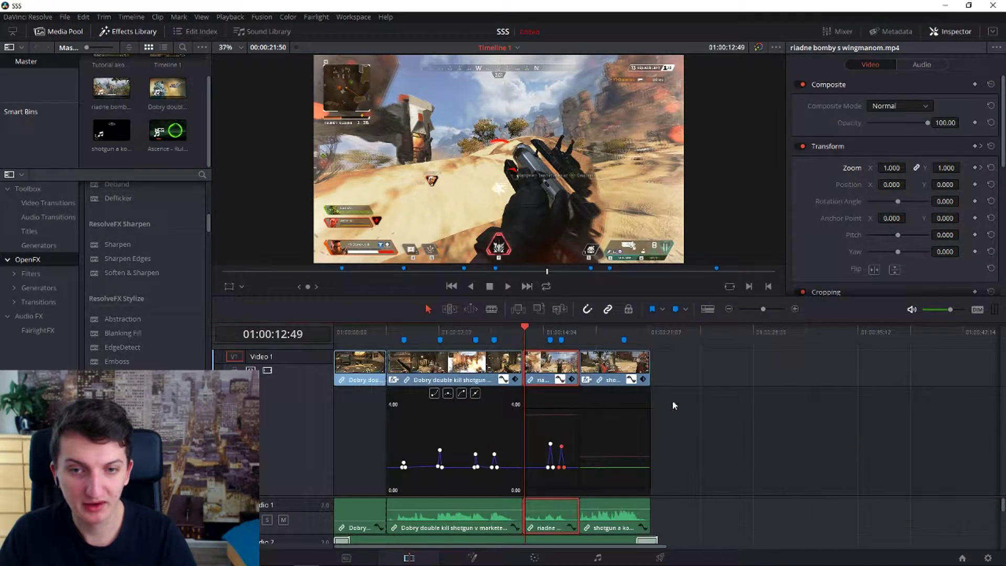
left_click(626, 413)
scroll(624, 413, "up", 3)
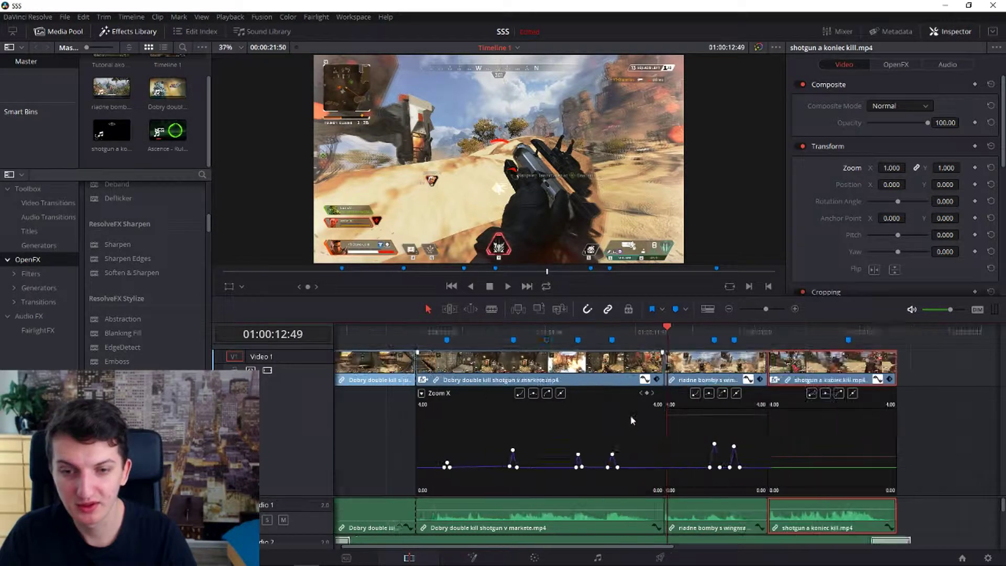
- Paste the zoom pump so it peaks at 2.057 on Marker 7, 01:00:19:30
left_click(925, 340)
key("ctrl+v")
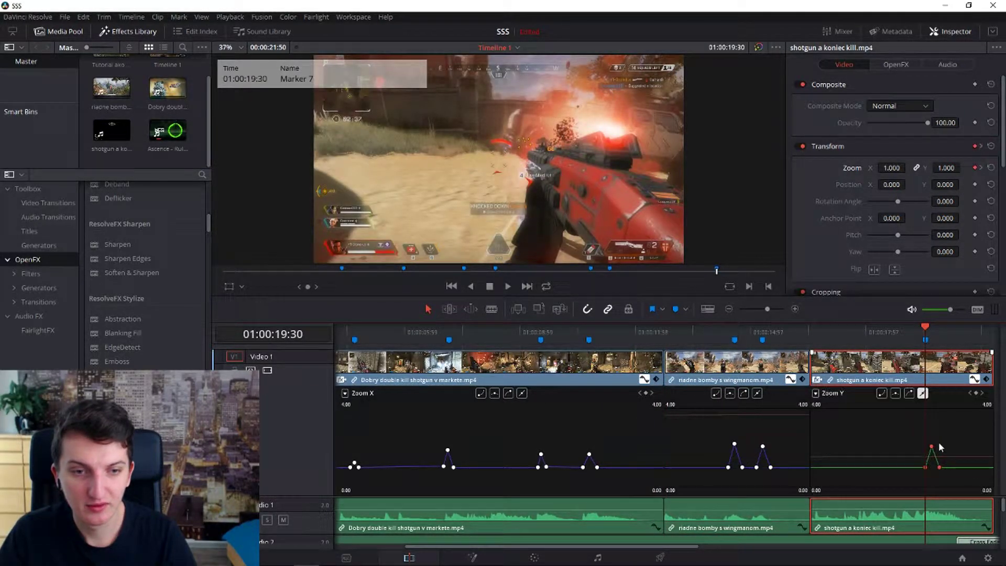
left_click_drag(939, 447, 933, 448)
scroll(448, 398, "down", 4)
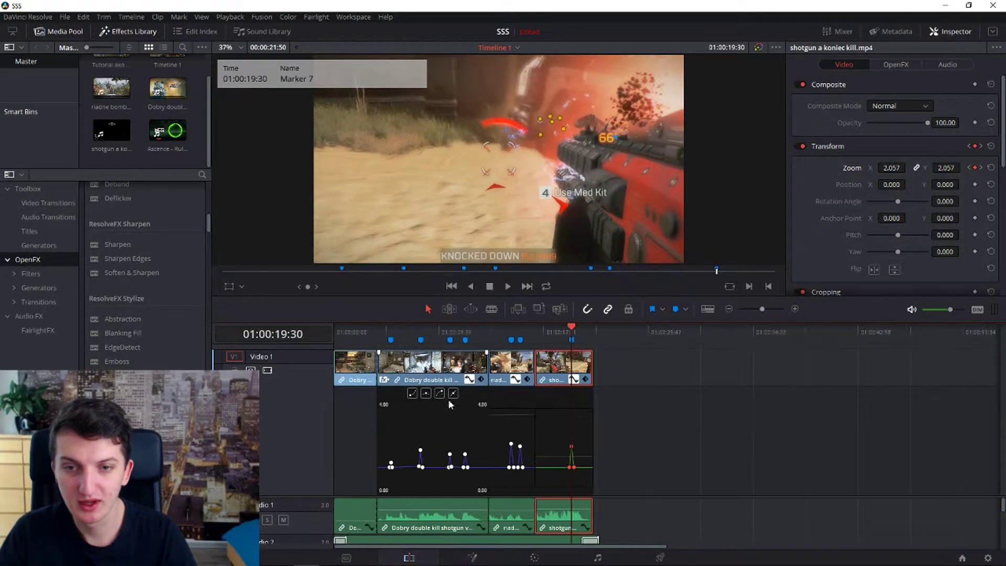
left_click(377, 330)
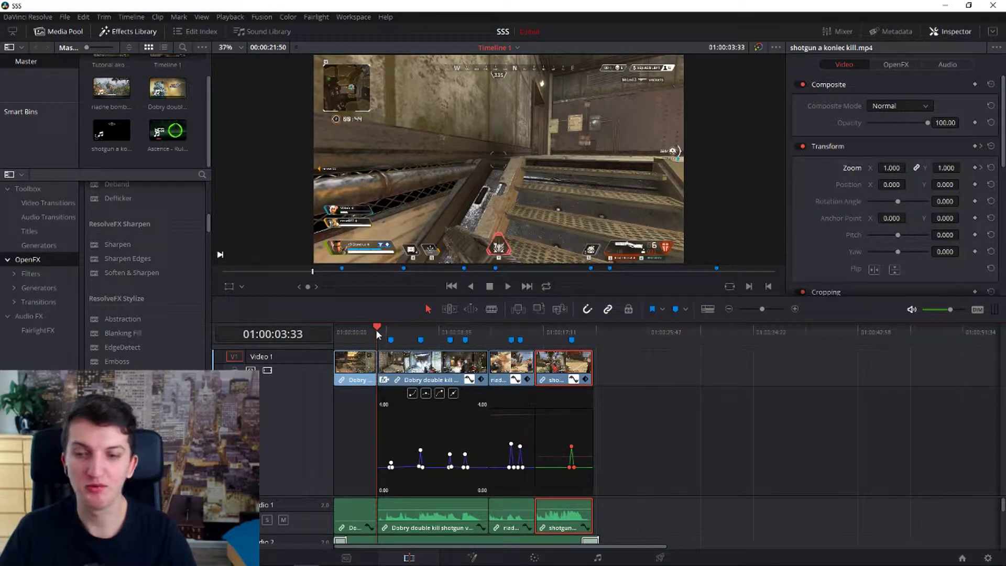
- Raise the Dobry clip's first Zoom X keyframe to about 1.79, nudge it later, and preview
key("space")
key("space")
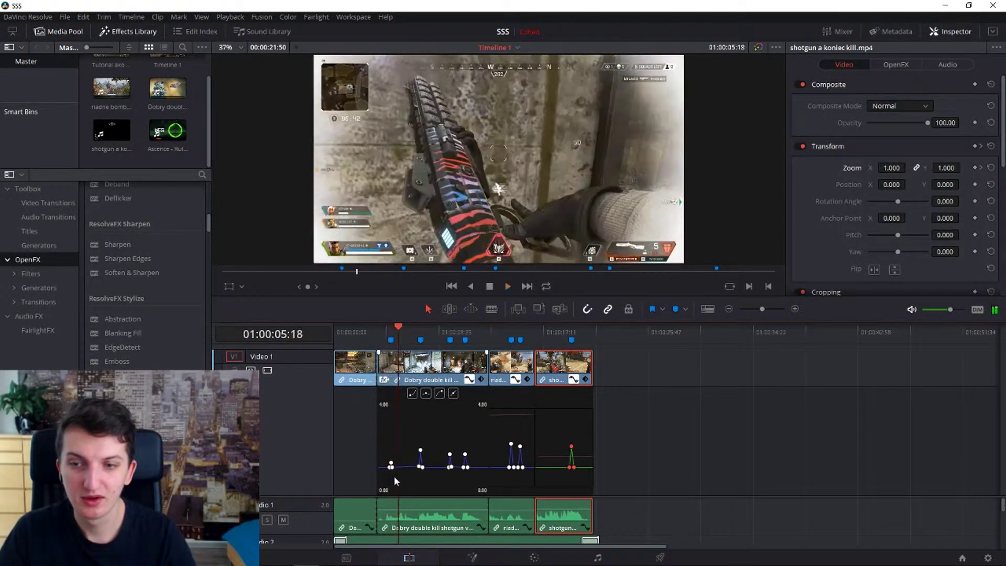
left_click(391, 461)
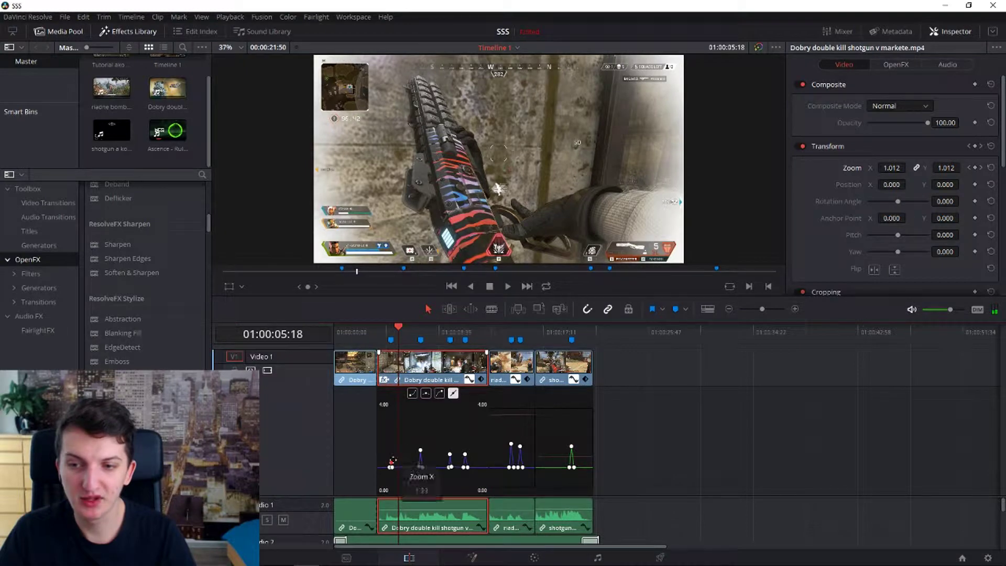
scroll(391, 453, "up", 1)
scroll(391, 454, "up", 3)
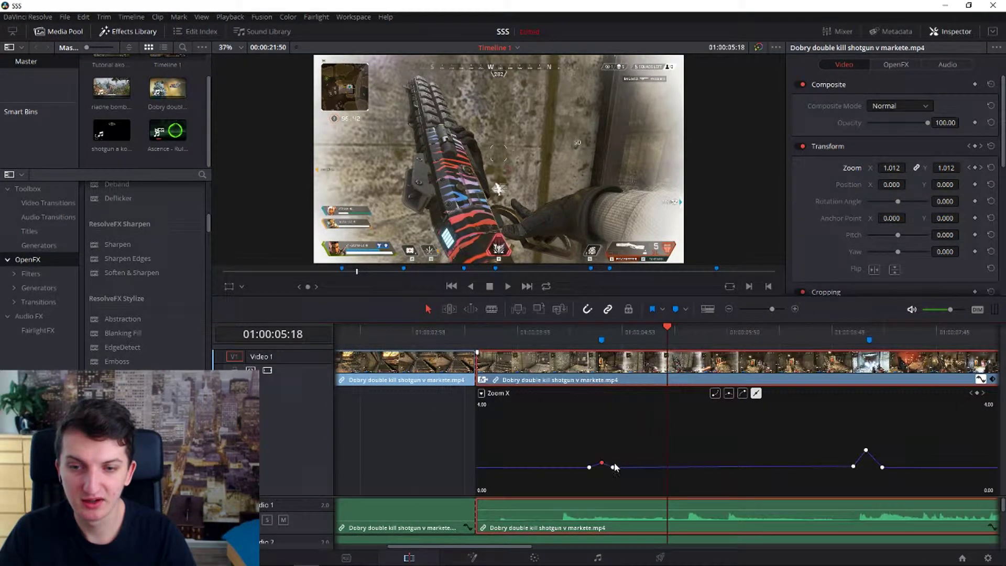
mouse_move(601, 462)
left_click_drag(602, 463, 602, 451)
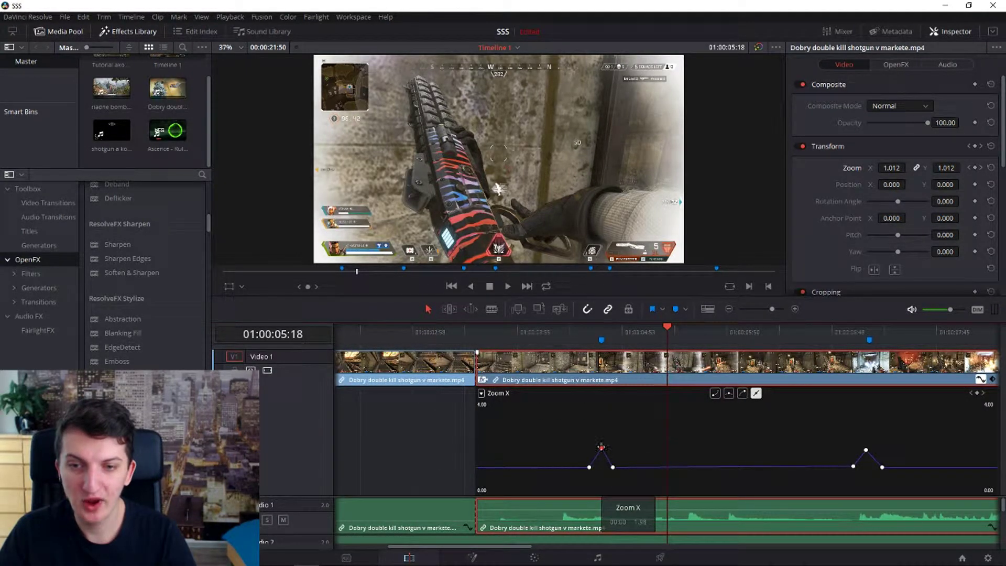
left_click_drag(616, 466, 623, 466)
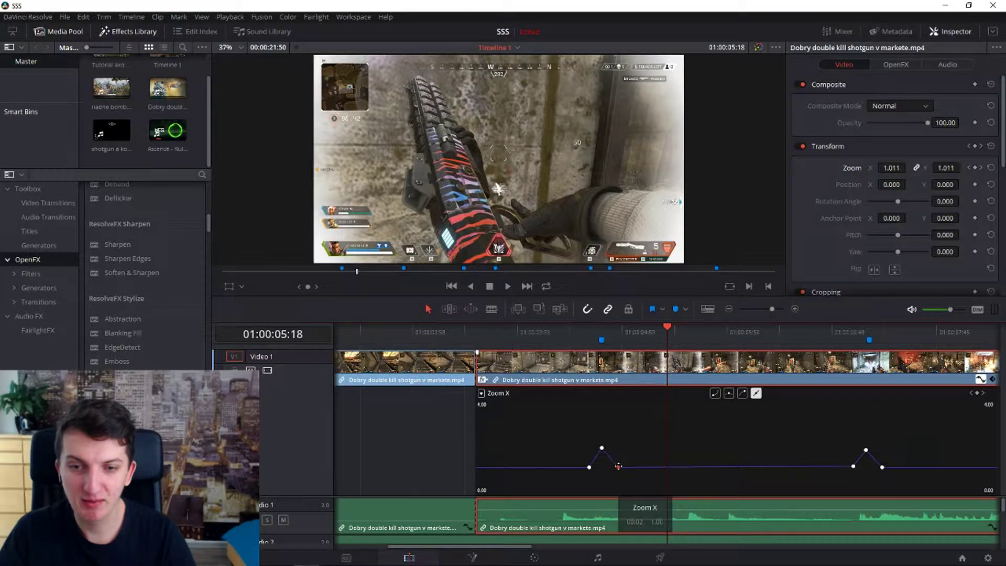
left_click(474, 328)
key("space")
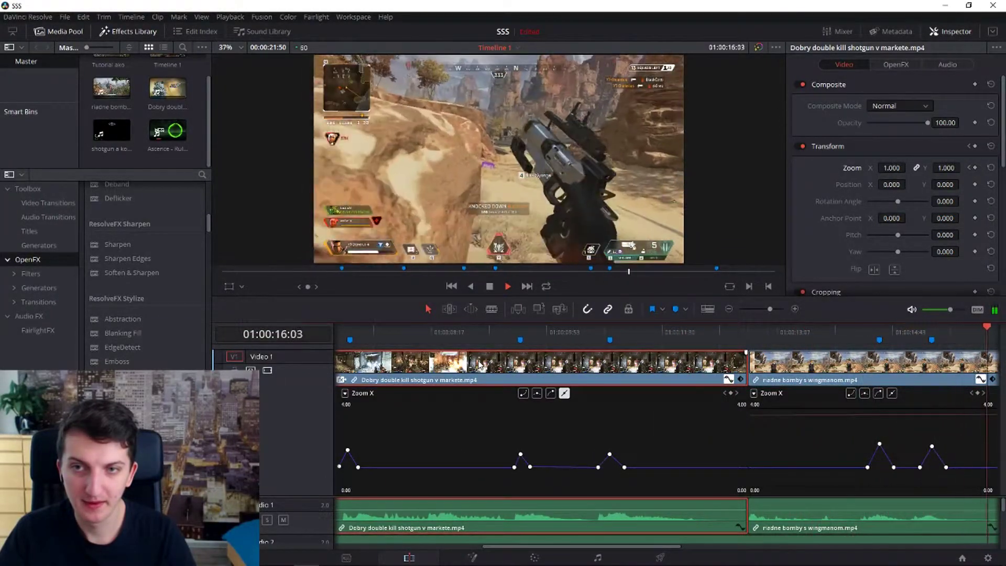
- Play back from 01:00:12:49 and the final shotgun kill to review all the zoom pumps
scroll(534, 354, "down", 2)
left_click(549, 338)
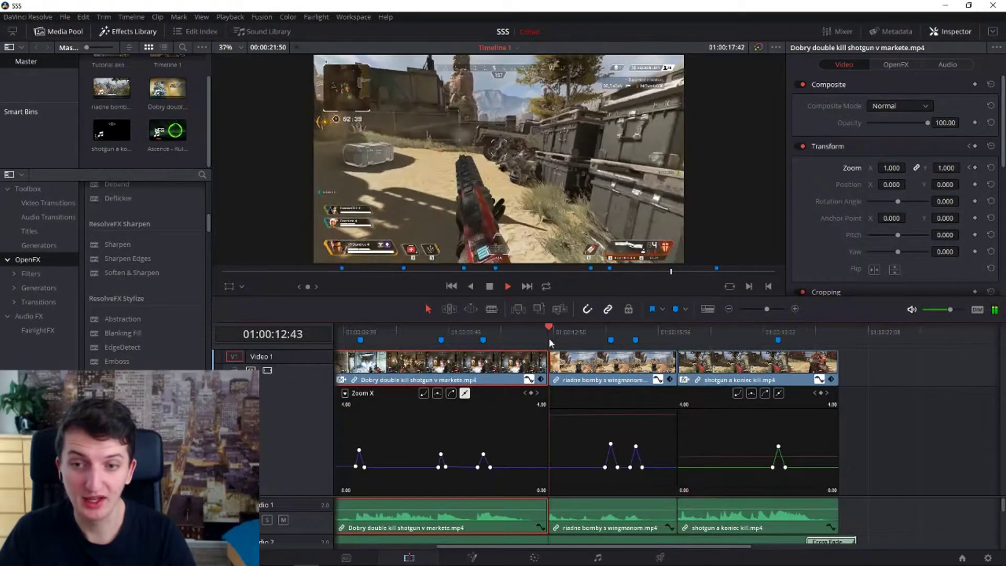
left_click_drag(549, 338, 551, 337)
key("space")
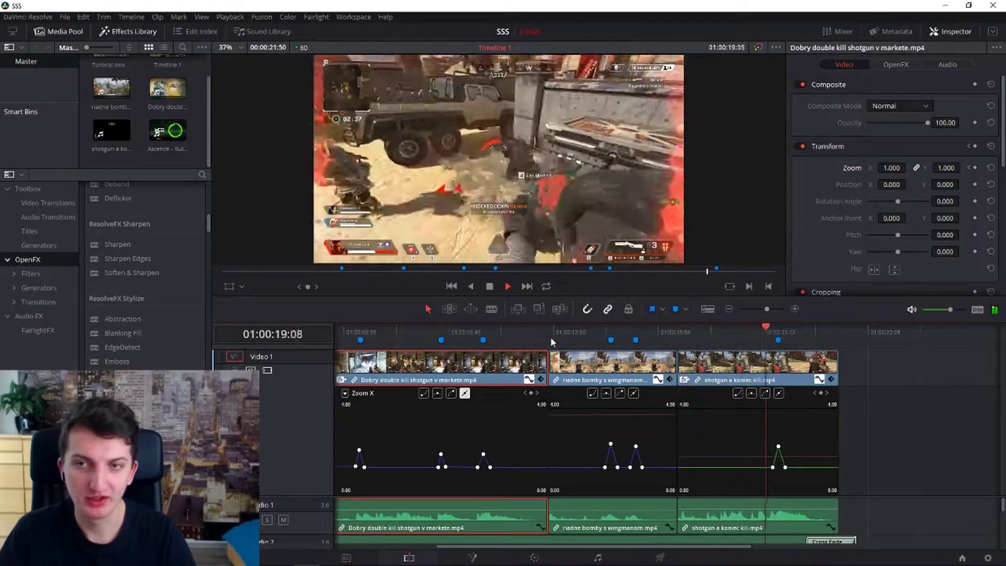
key("space")
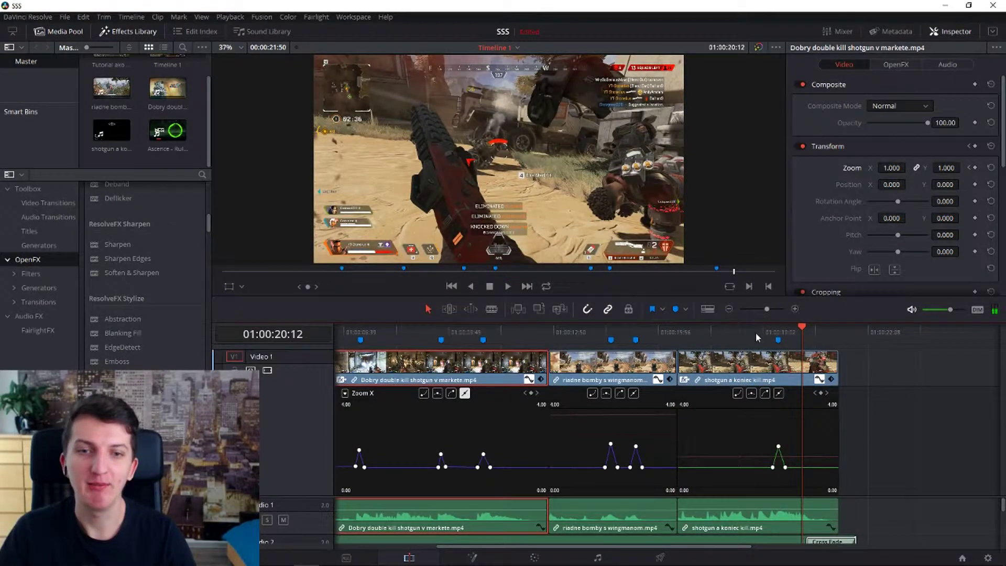
left_click(755, 333)
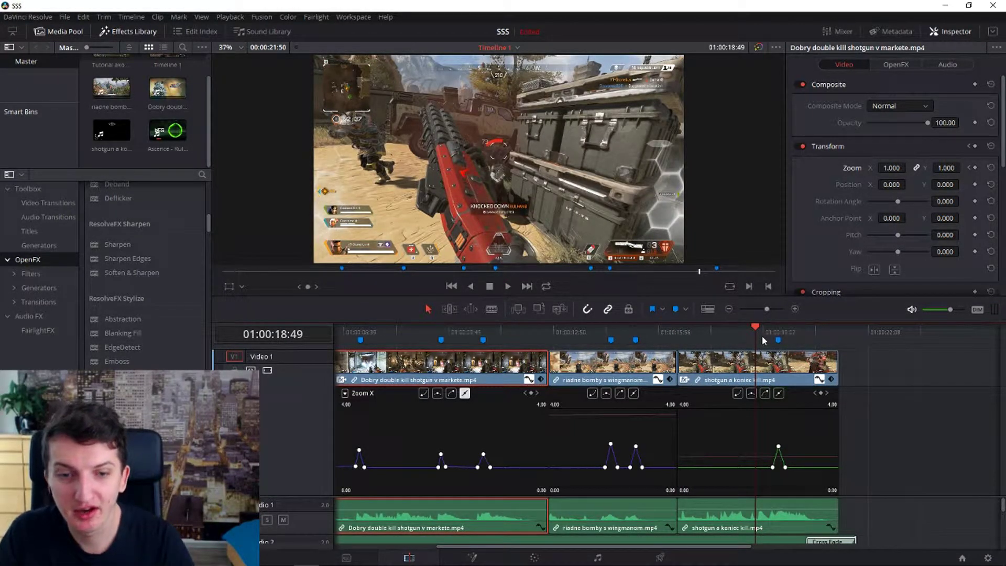
key("space")
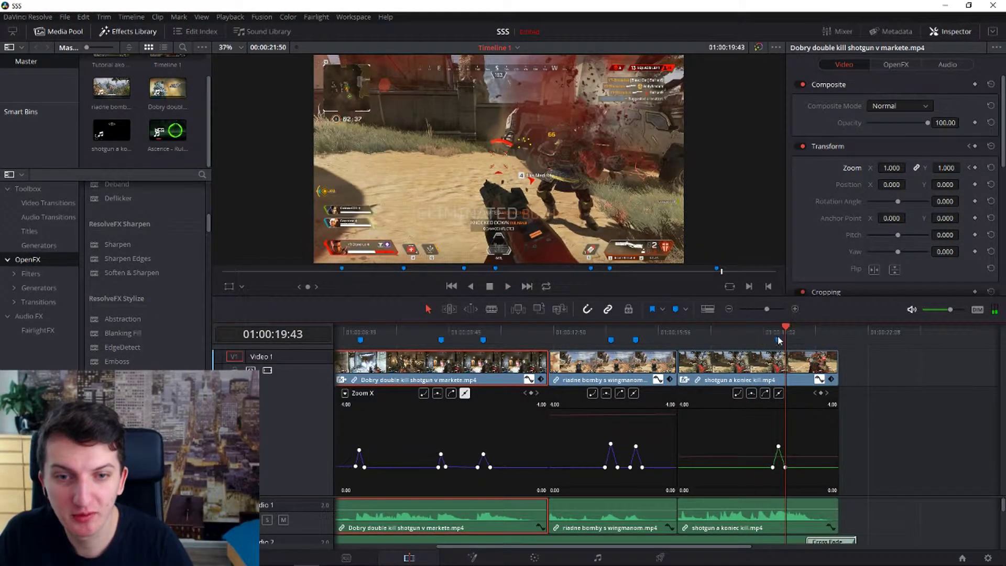
left_click(773, 337)
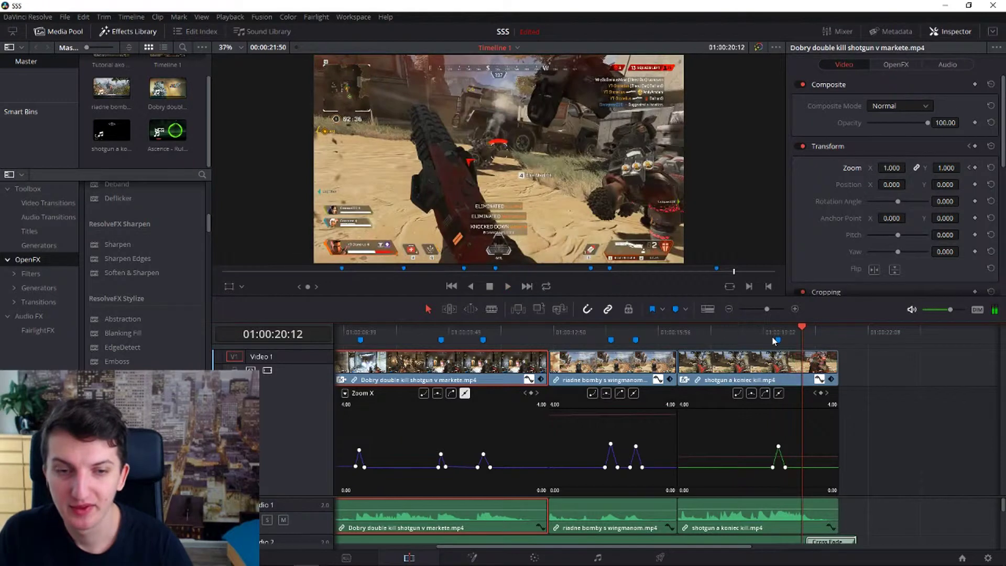
left_click(772, 338)
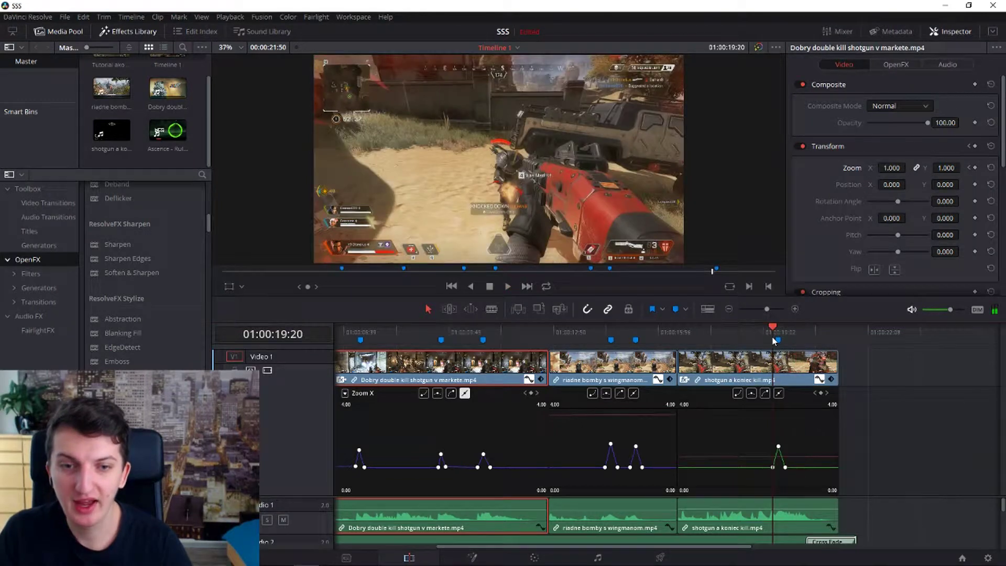
left_click(355, 330)
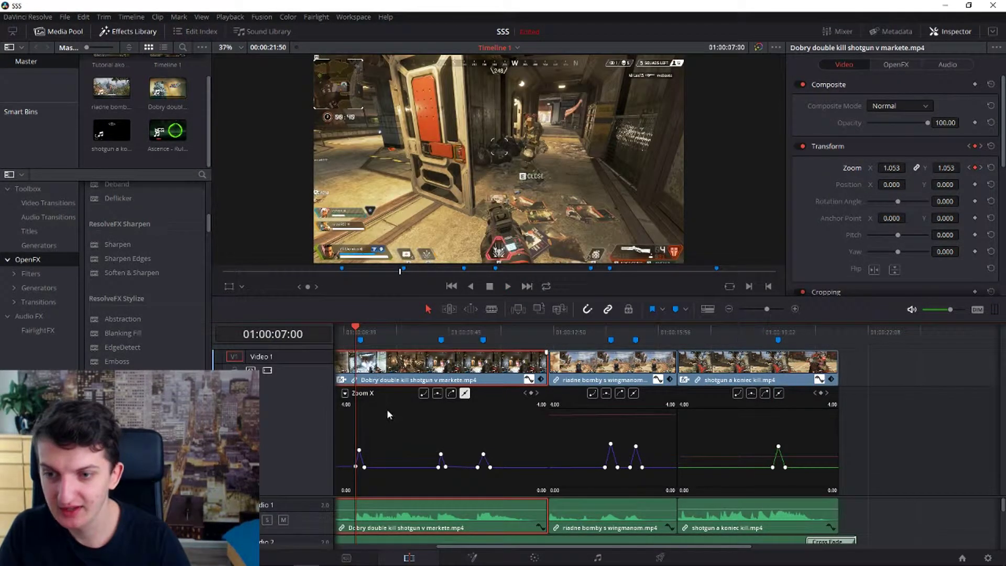
scroll(387, 414, "down", 3)
- Park the playhead on the Marker 1 gunshot at 01:00:04:42, where the zoom peaks at 1.977
left_click(401, 341)
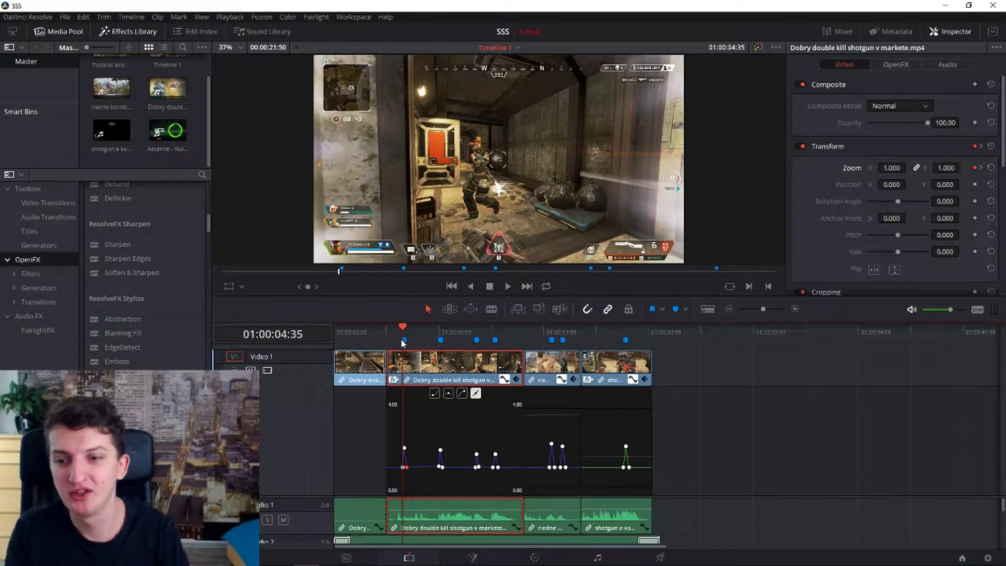
scroll(396, 432, "up", 4)
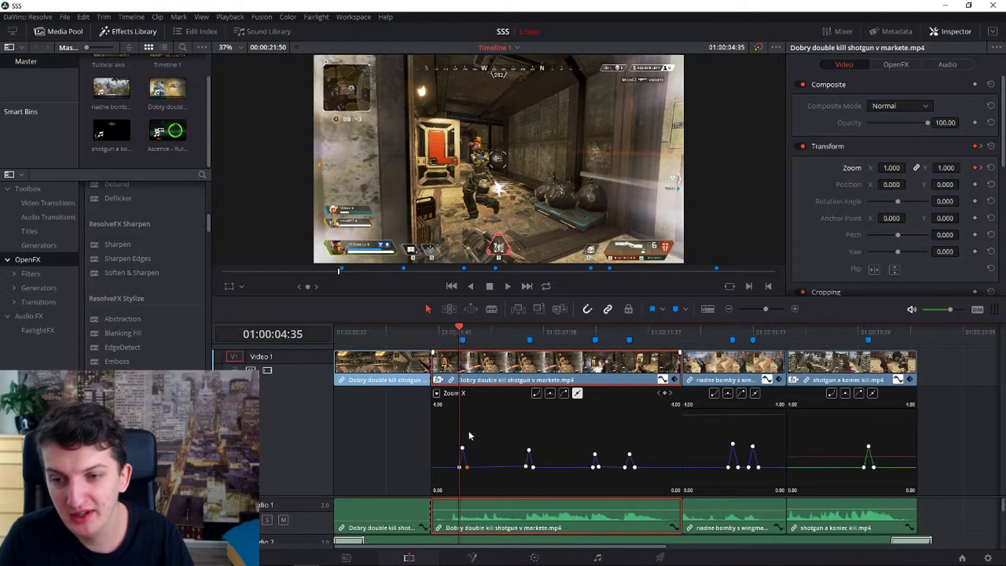
left_click(607, 328)
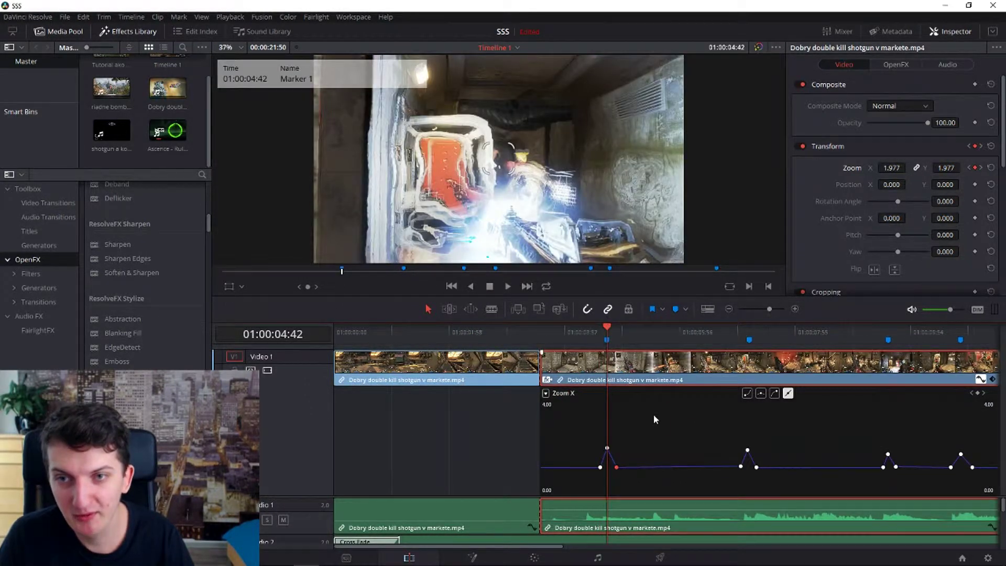
scroll(653, 414, "up", 2)
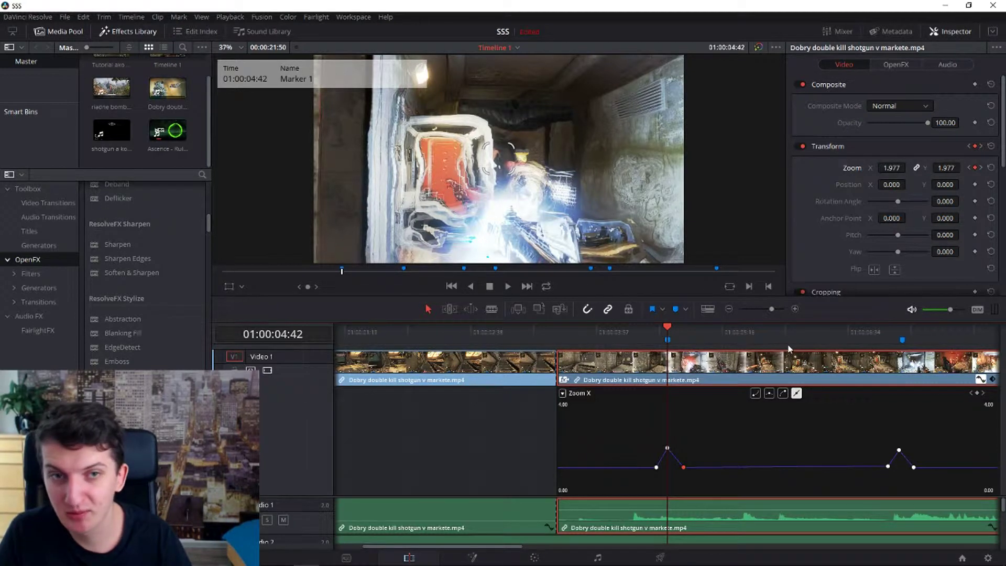
scroll(922, 270, "down", 5)
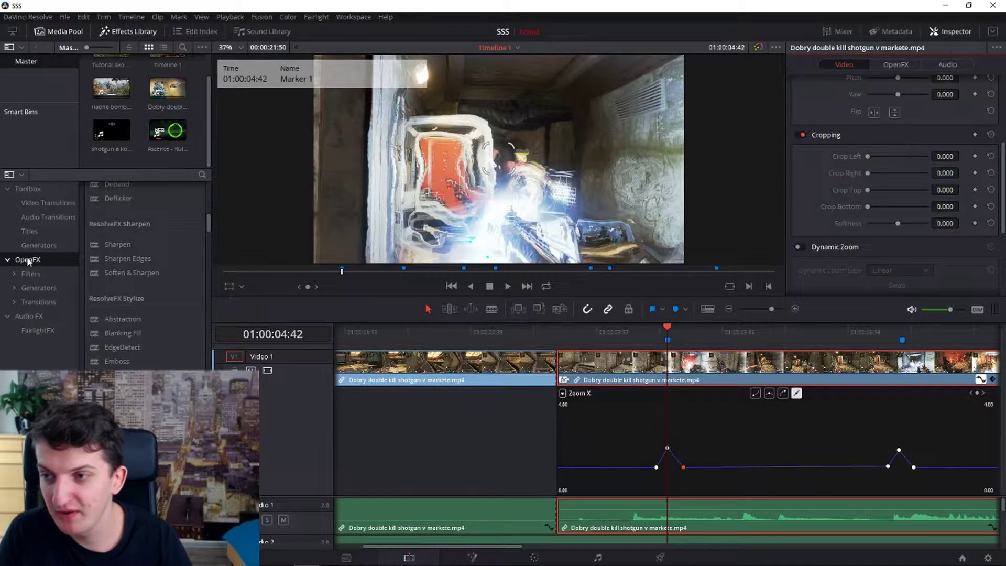
- Switch to the Streamlabs OBS window and minimize it to return to DaVinci Resolve
mouse_move(251, 565)
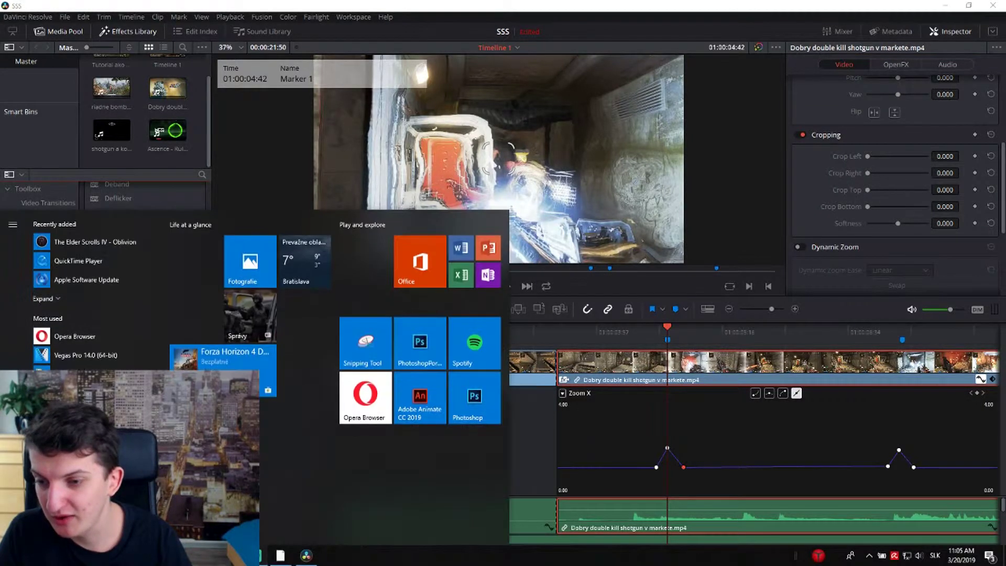
key("alt+Tab")
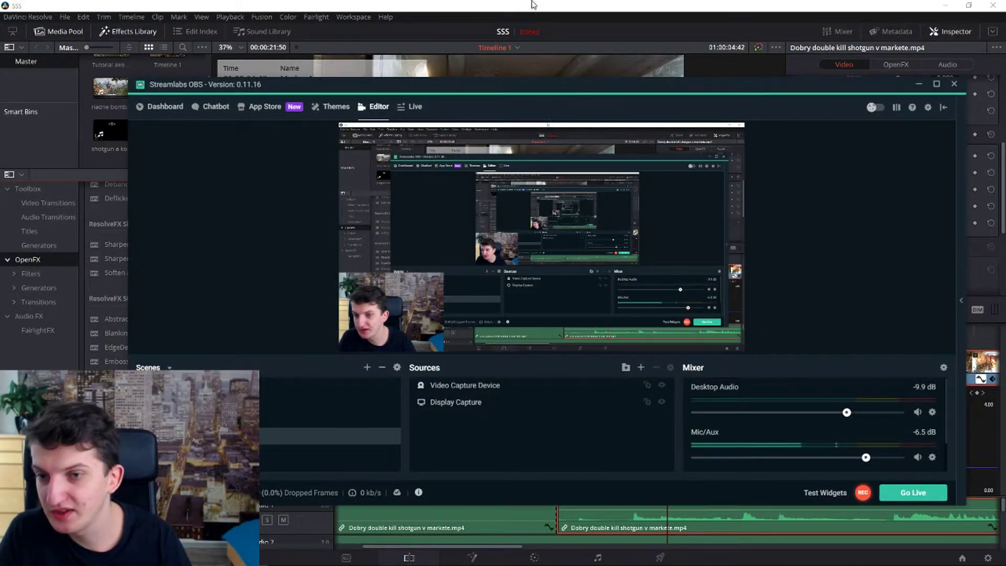
left_click(918, 84)
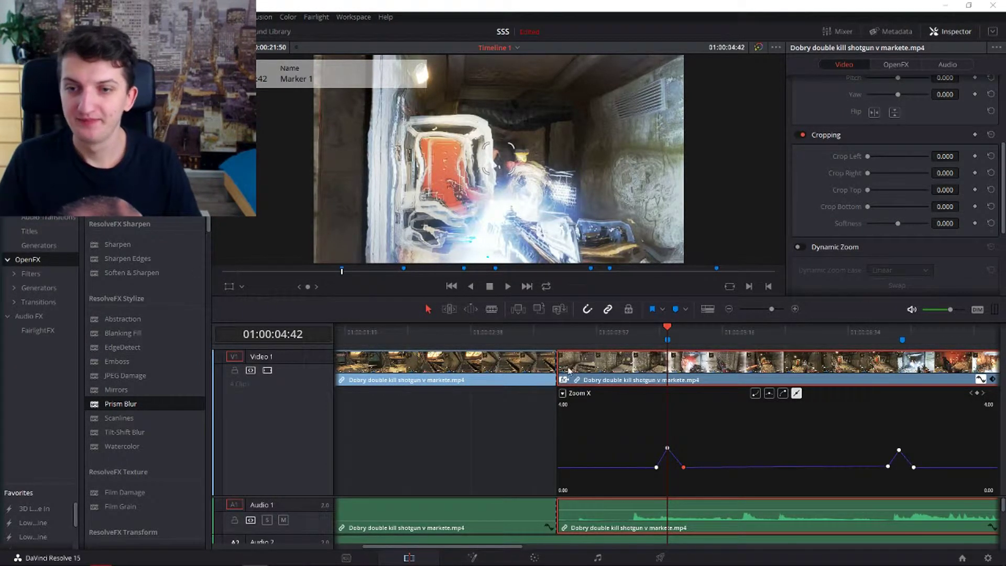
- Drop ResolveFX Stylize Prism Blur onto the Dobry double kill clip and show its OpenFX settings
left_click(487, 419)
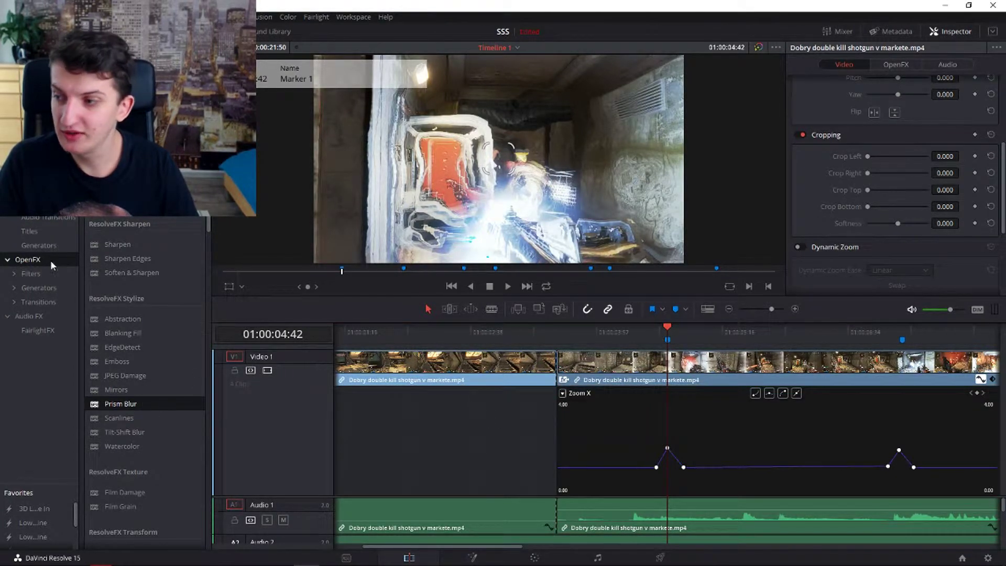
scroll(152, 373, "up", 5)
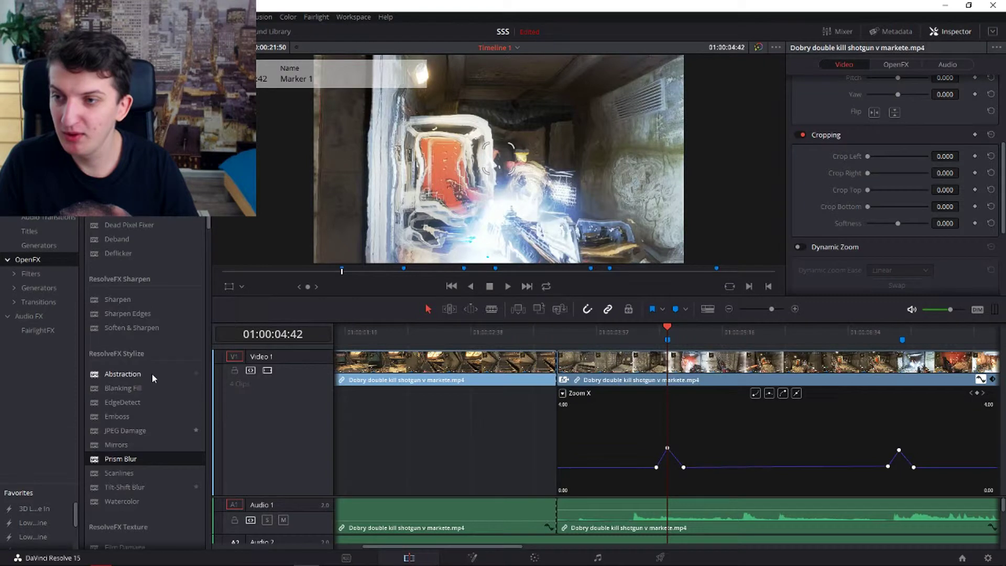
scroll(154, 377, "down", 4)
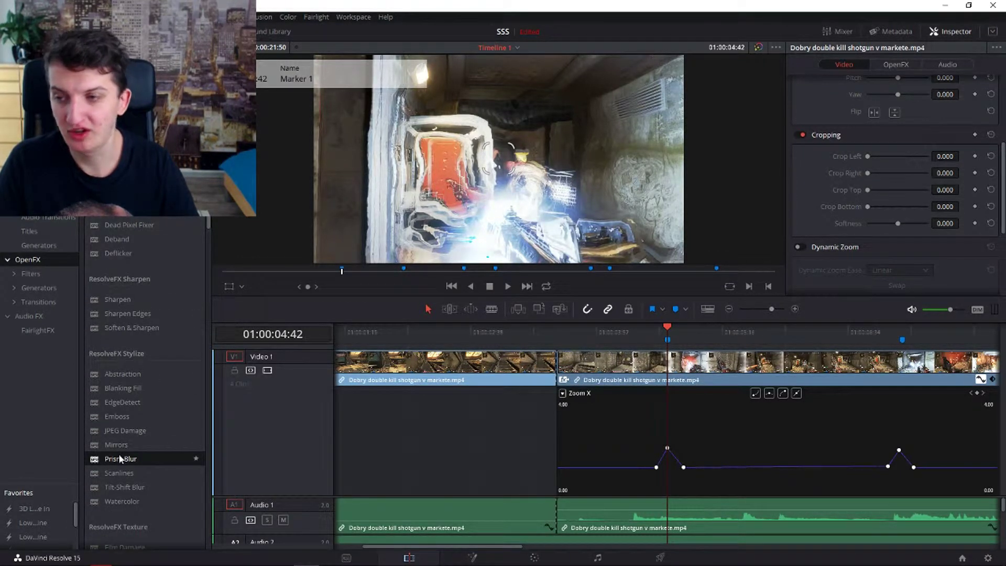
left_click_drag(114, 457, 651, 370)
scroll(841, 167, "down", 5)
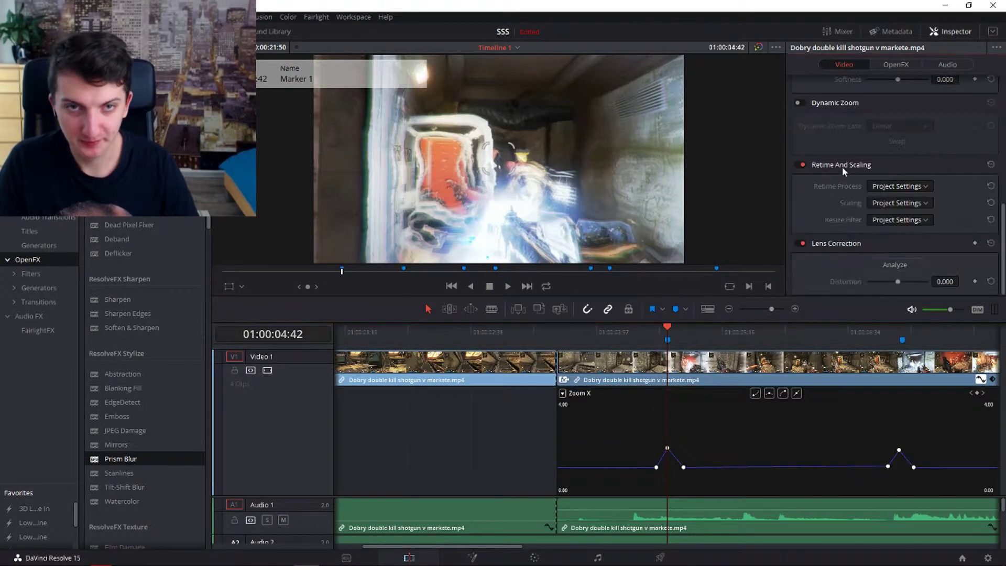
left_click(893, 64)
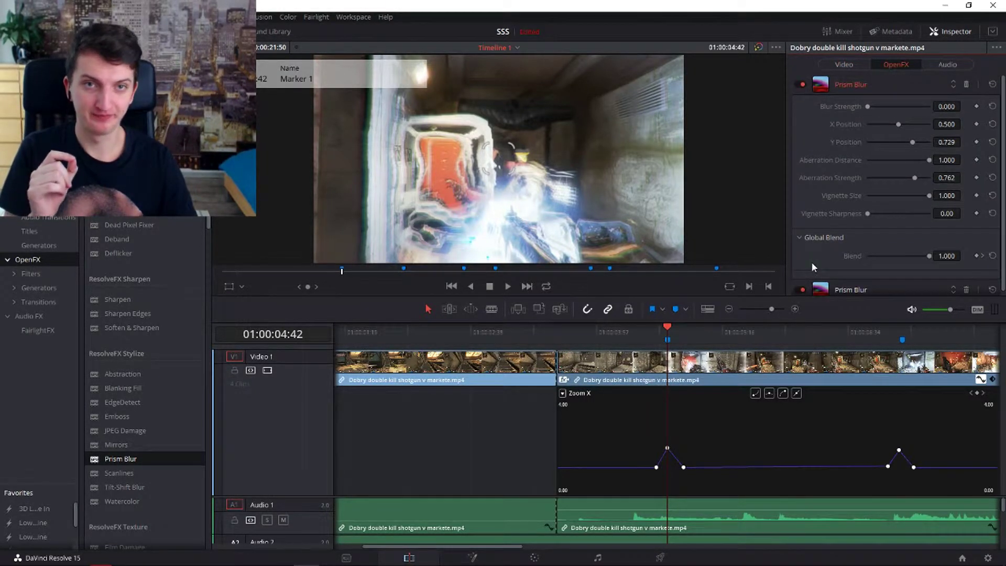
- Delete the upper duplicate Prism Blur and set the remaining one's Blend to 0.543
scroll(966, 282, "up", 1)
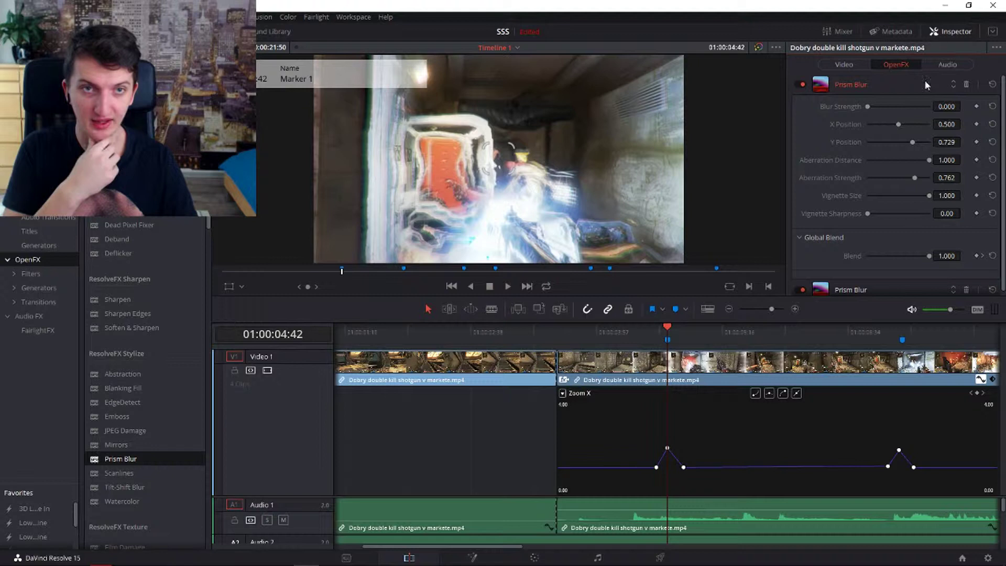
left_click(966, 84)
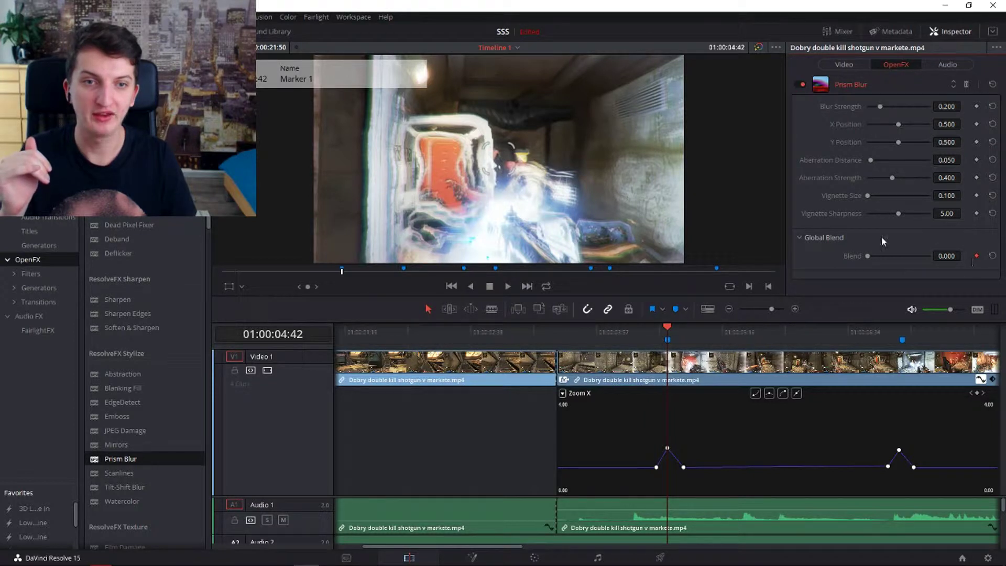
left_click_drag(869, 258, 901, 257)
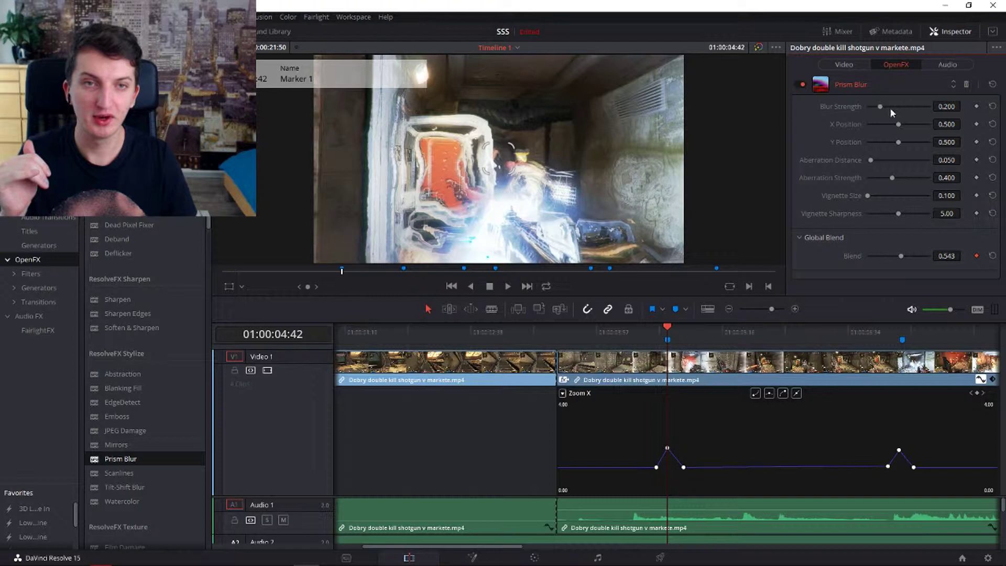
- Set Prism Blur to blur 0.627, aberration 1.000, distance 0.161, vignette 0.596, blend 0.237
left_click_drag(879, 106, 919, 141)
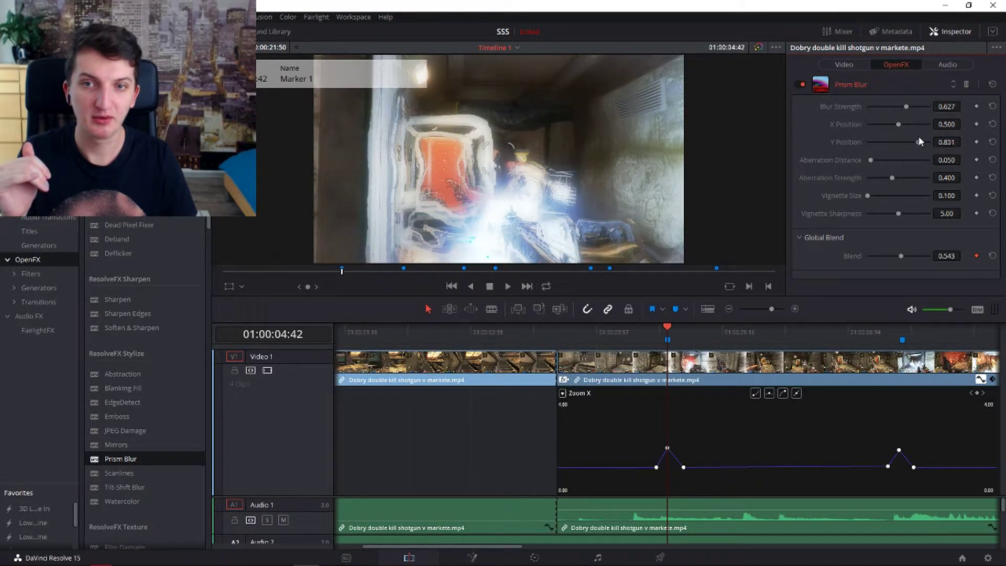
left_click_drag(896, 180, 929, 178)
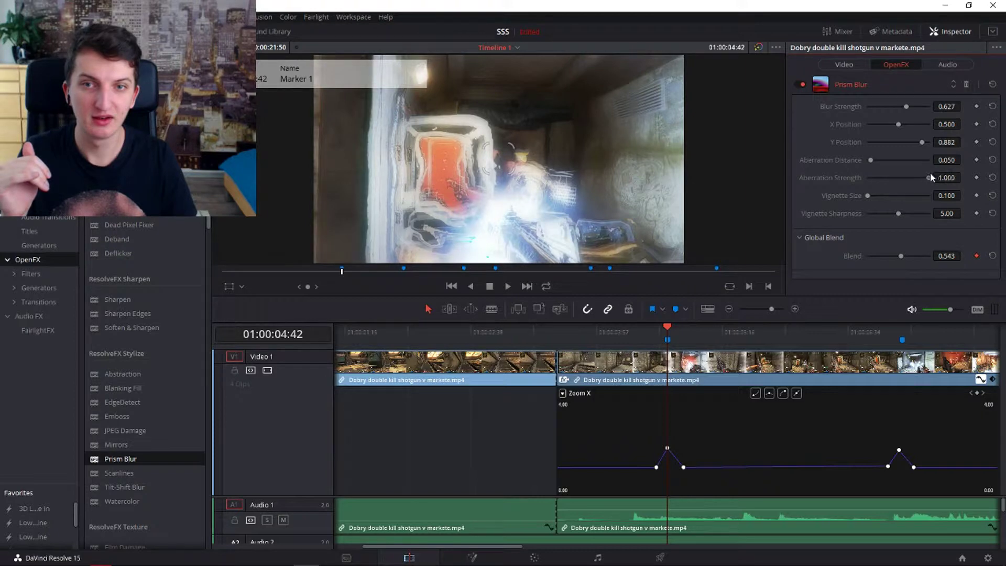
mouse_move(901, 214)
left_mouse_down()
mouse_move(926, 212)
mouse_move(865, 214)
mouse_move(894, 211)
mouse_move(900, 195)
left_mouse_up()
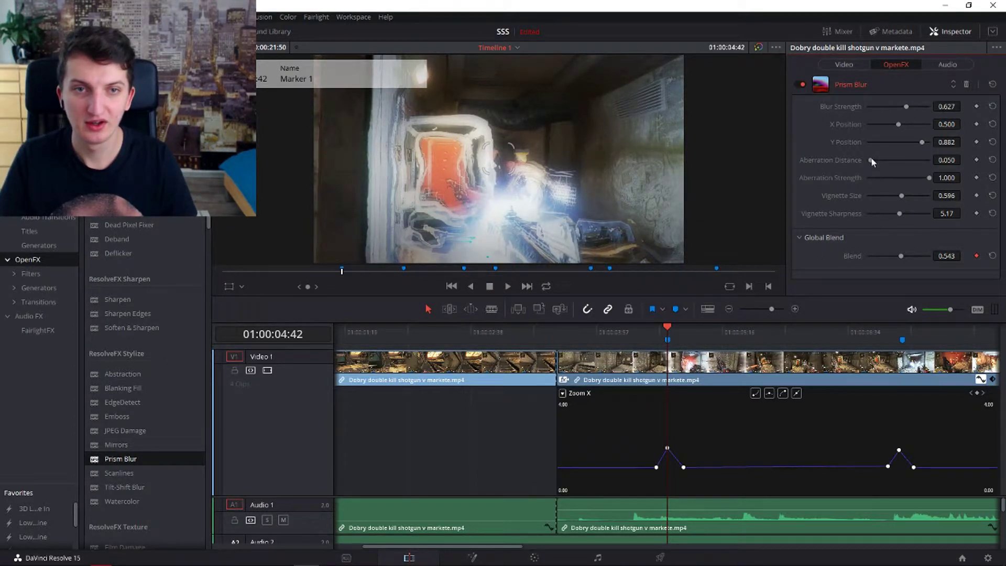
mouse_move(871, 160)
left_mouse_down()
mouse_move(885, 160)
mouse_move(876, 161)
left_mouse_up()
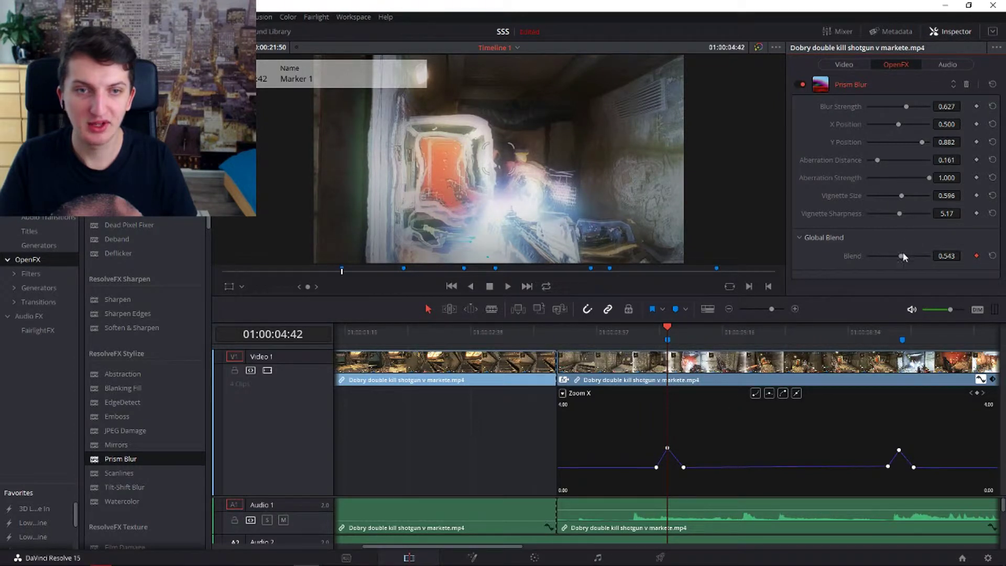
left_click_drag(902, 256, 883, 256)
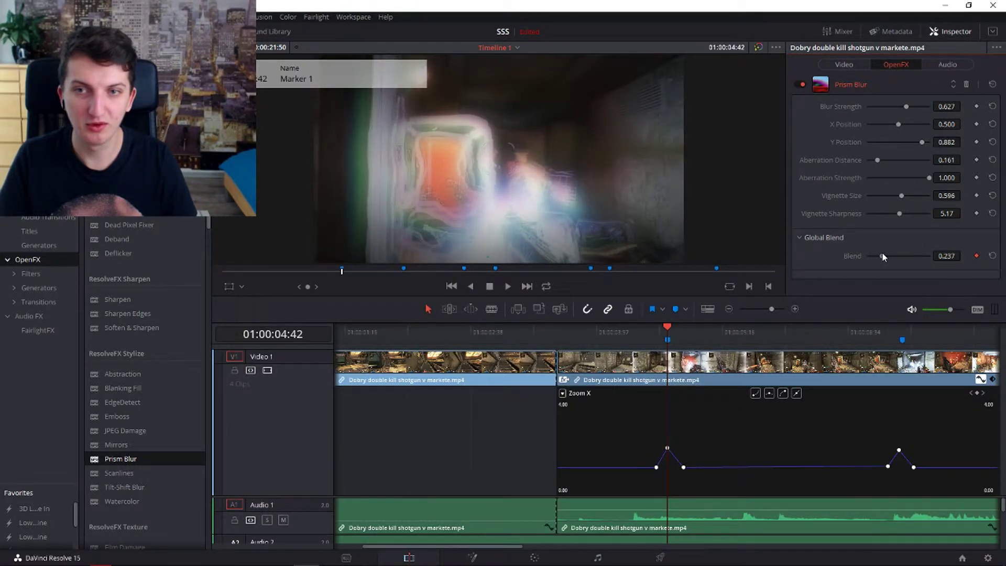
left_click(685, 334)
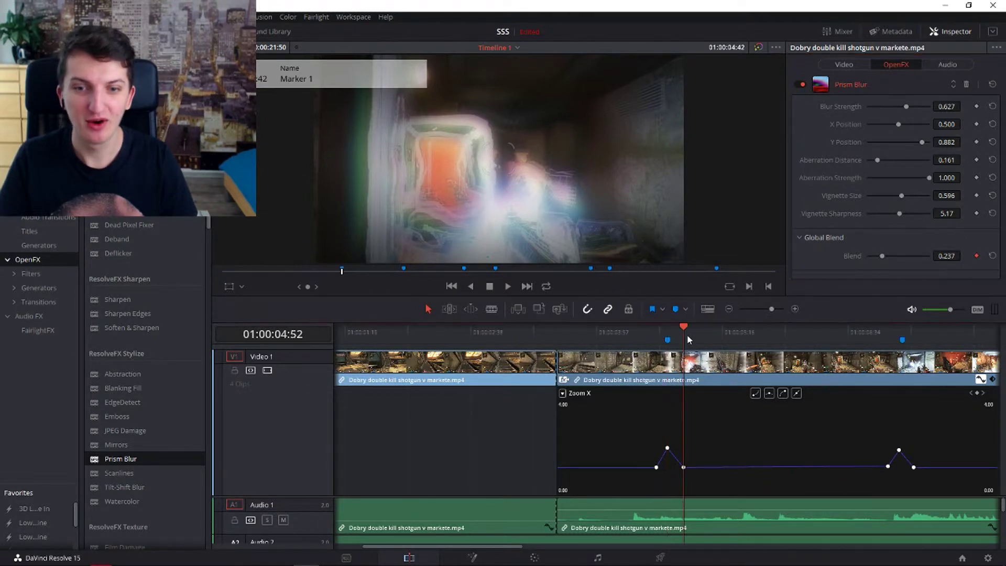
- Keyframe Prism Blur Blend at 1.000 at 04:52 and 04:35 around the gunshot, then preview the burst
left_click_drag(882, 257, 954, 260)
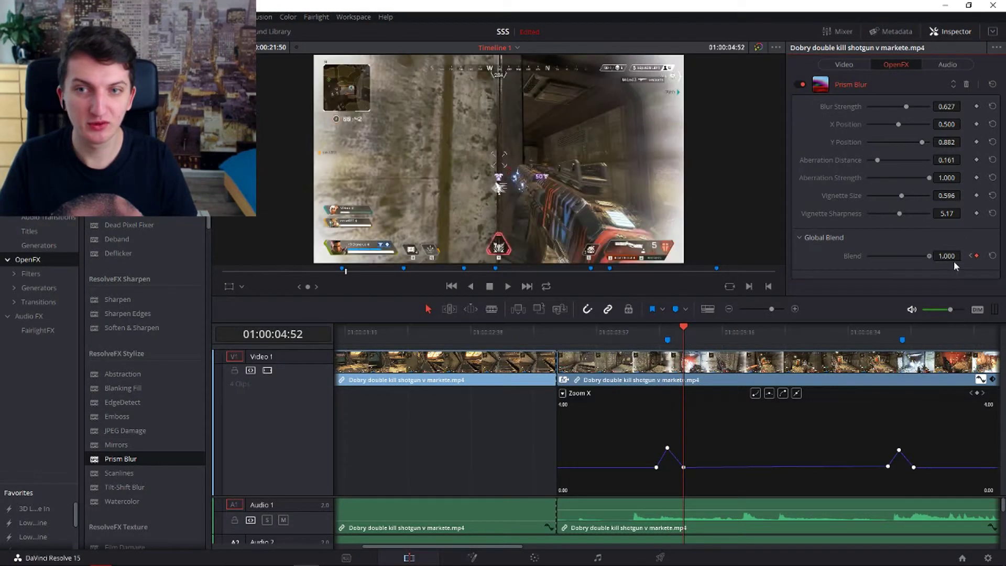
left_click(656, 334)
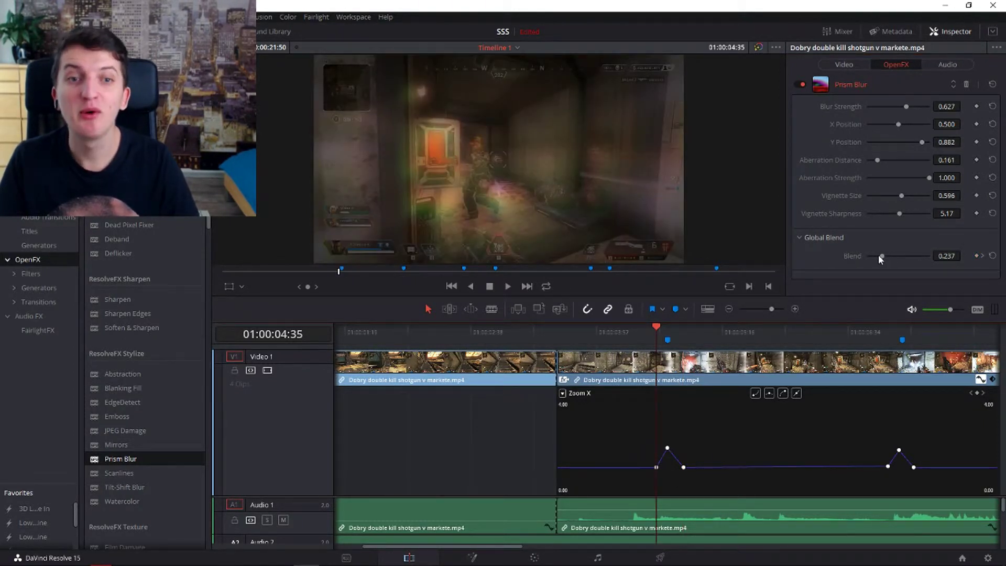
left_click_drag(883, 256, 943, 256)
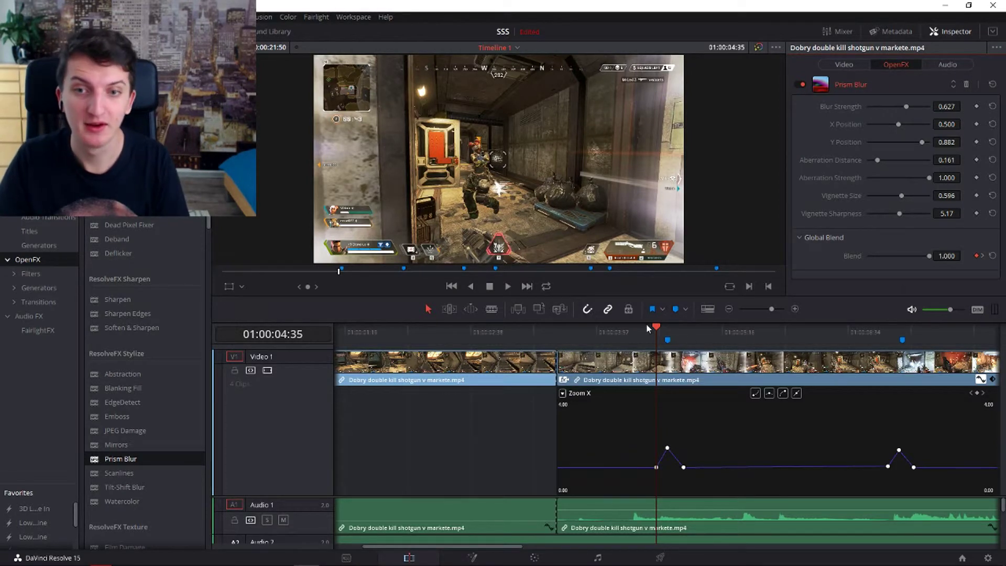
left_click(576, 331)
key("space")
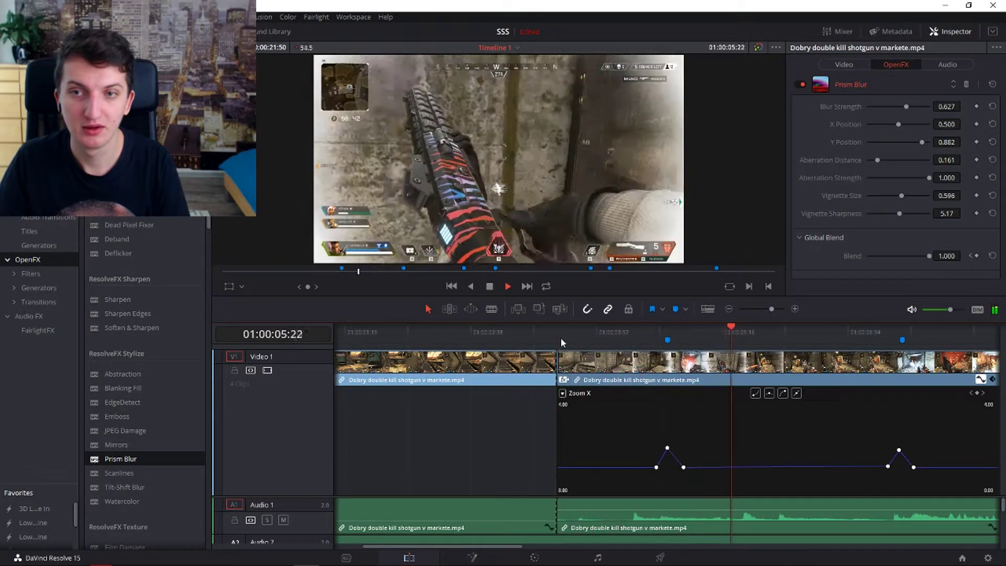
- Replay the section around the gunshot to review the Prism Blur burst and zoom pumps
key("space")
left_click(647, 337)
key("space")
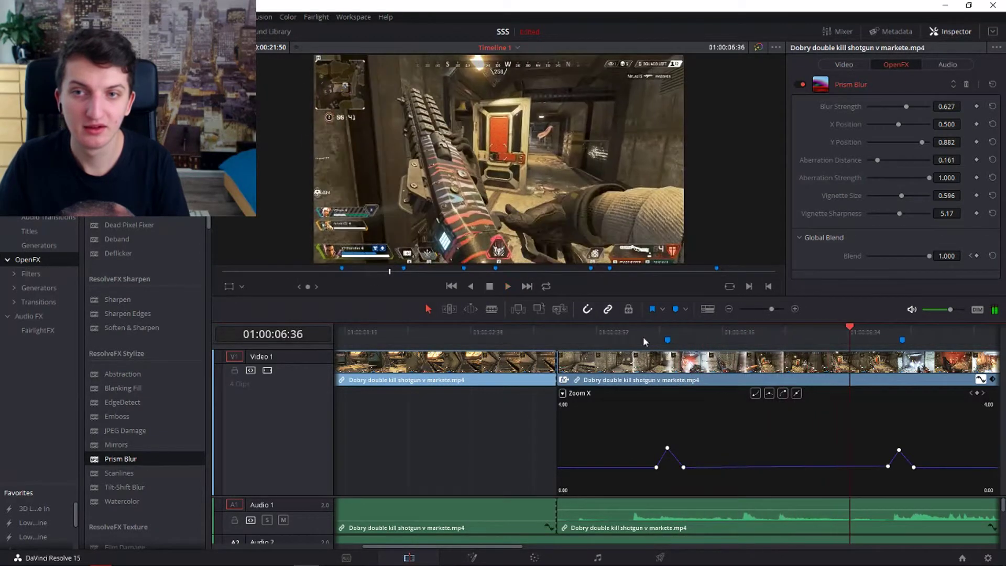
key("space")
left_click(626, 340)
left_click(559, 334)
key("space")
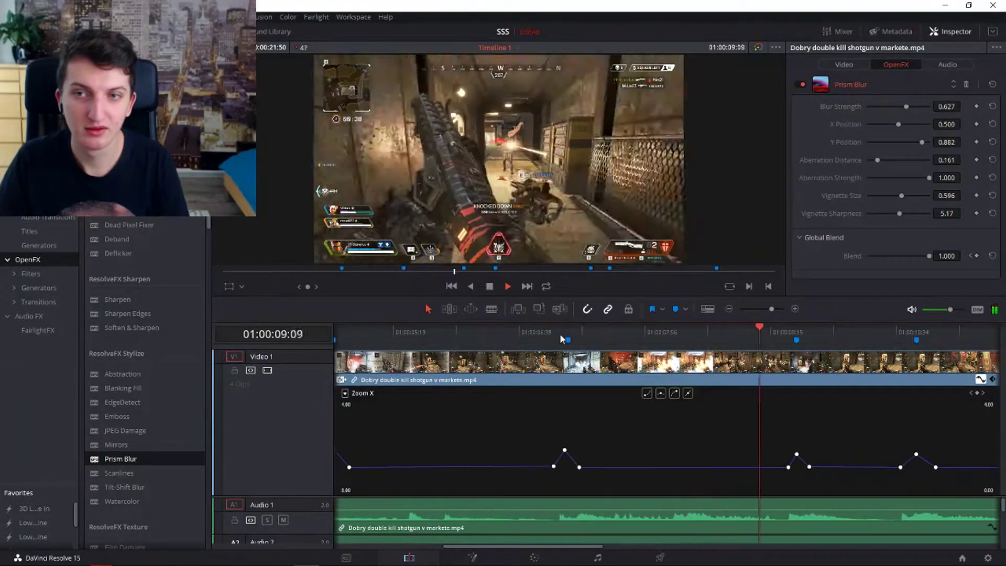
key("space")
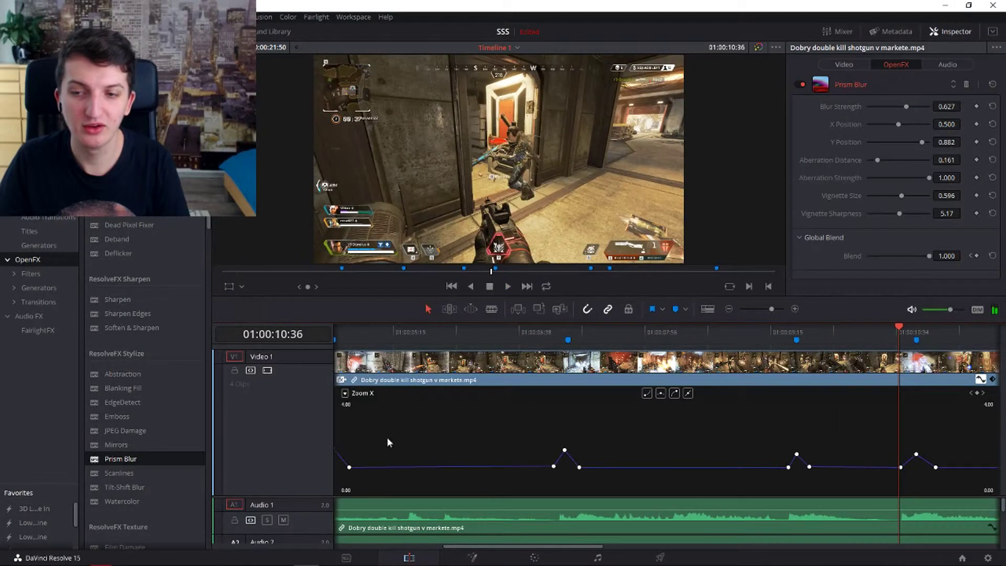
- Zoom the timeline out so all four montage clips are visible
key("ctrl+minus")
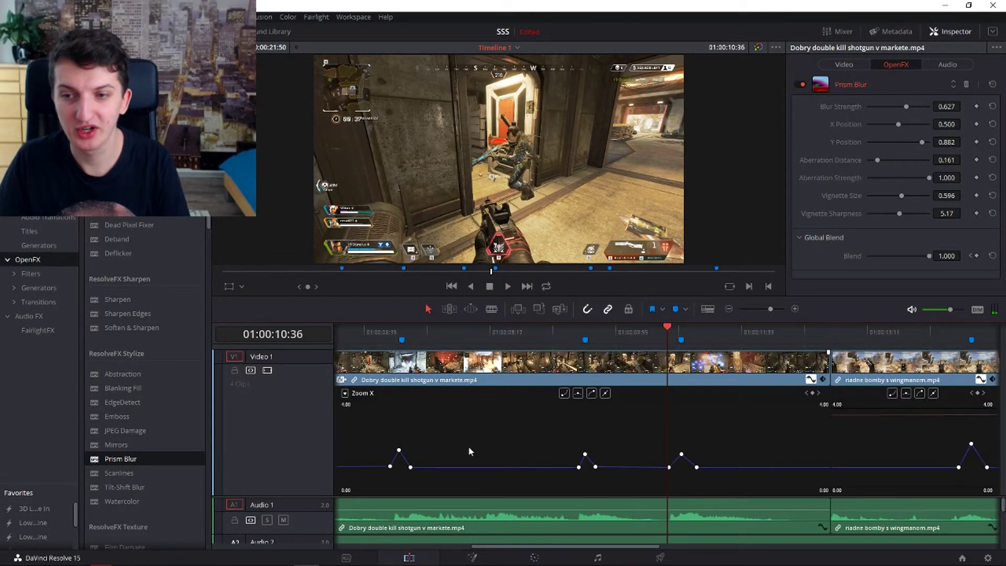
key("ctrl+minus")
key("ctrl+minus")
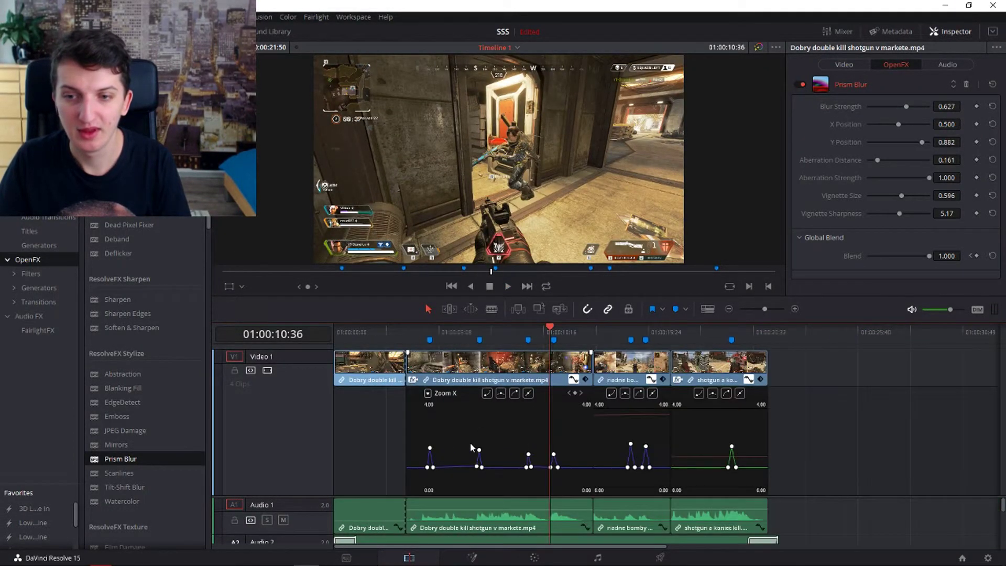
key("ctrl+equal")
key("ctrl+equal")
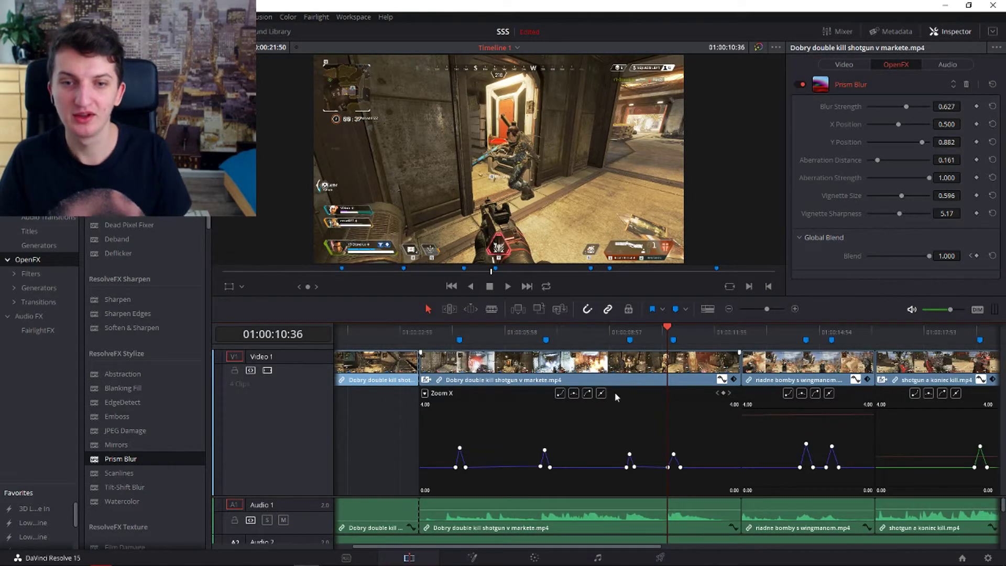